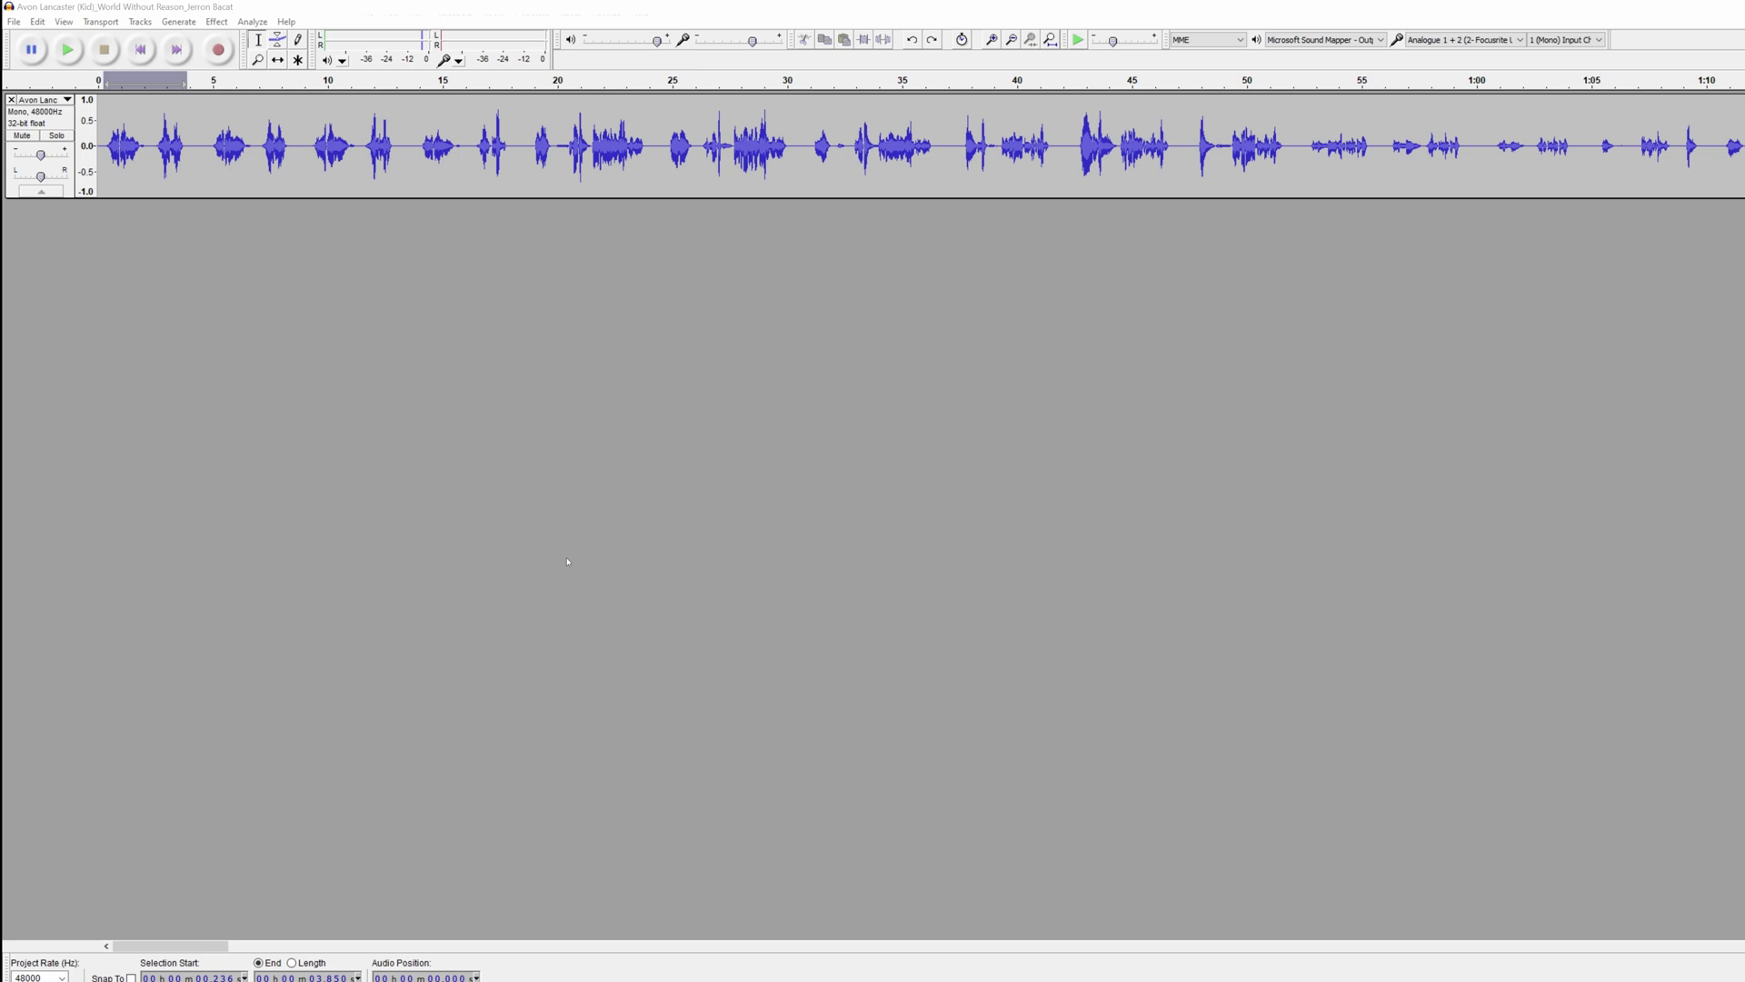
# - Play the opening of the voice recording, then zoom to its first nine seconds
pyautogui.click(191, 7)
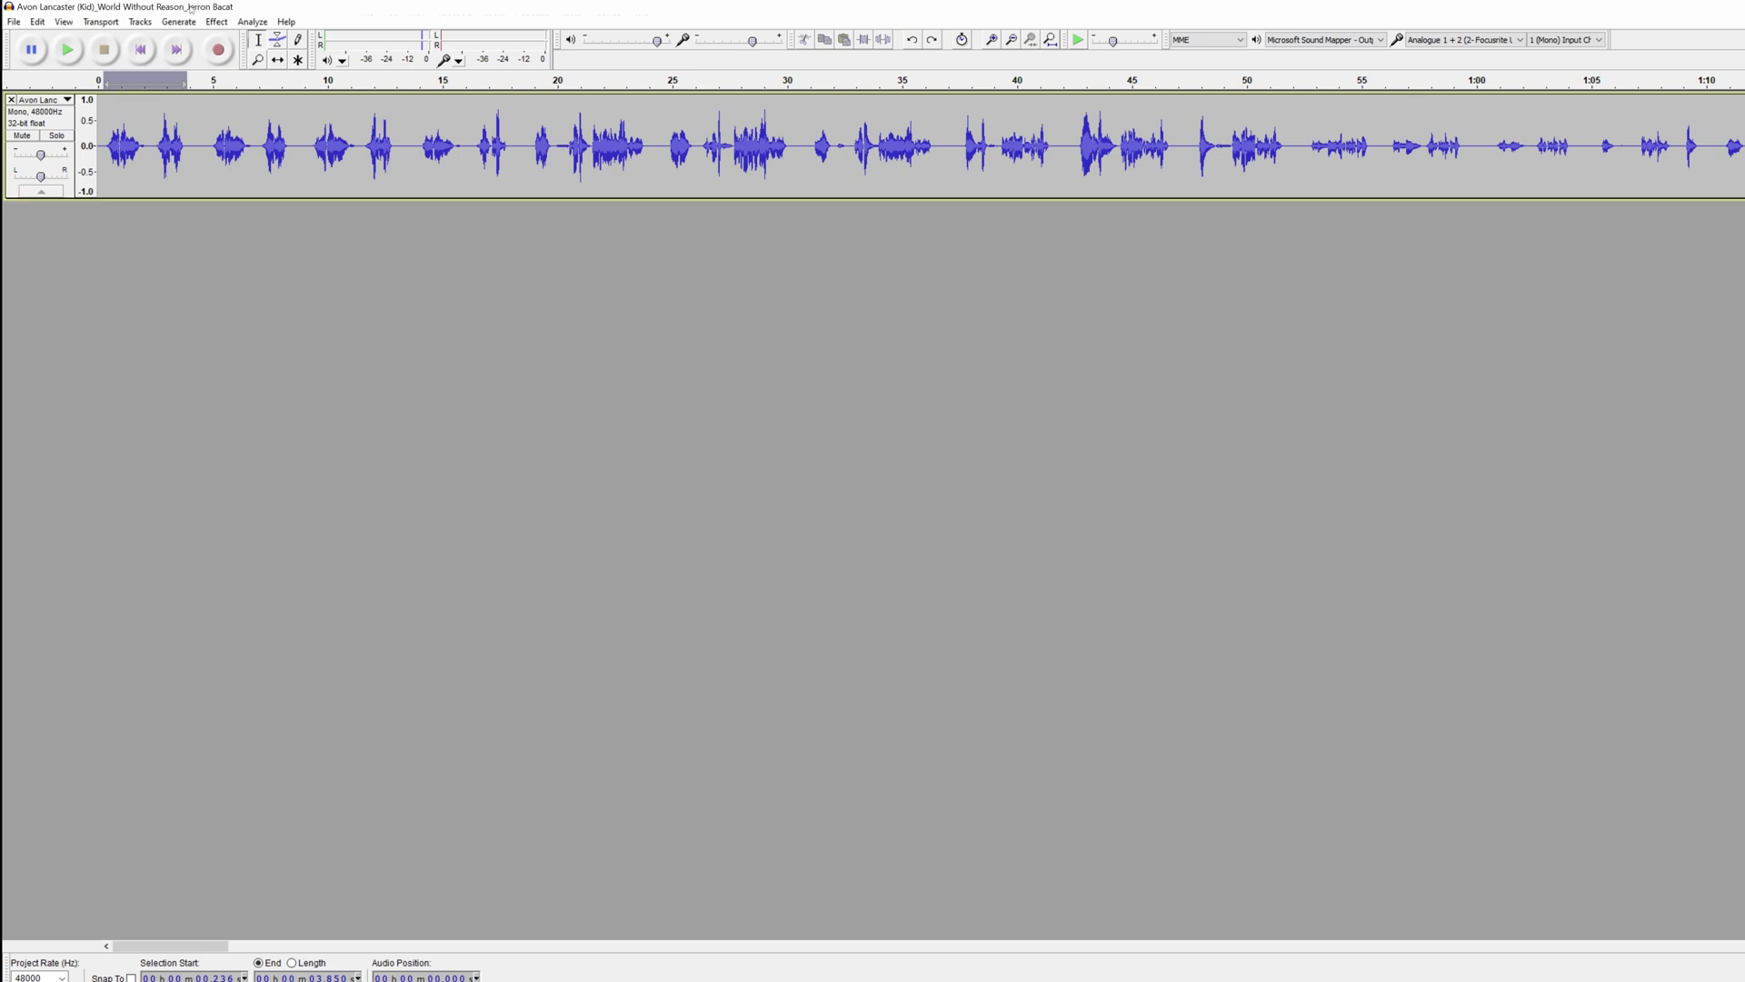
pyautogui.click(113, 141)
pyautogui.hotkey('ctrl', '1')
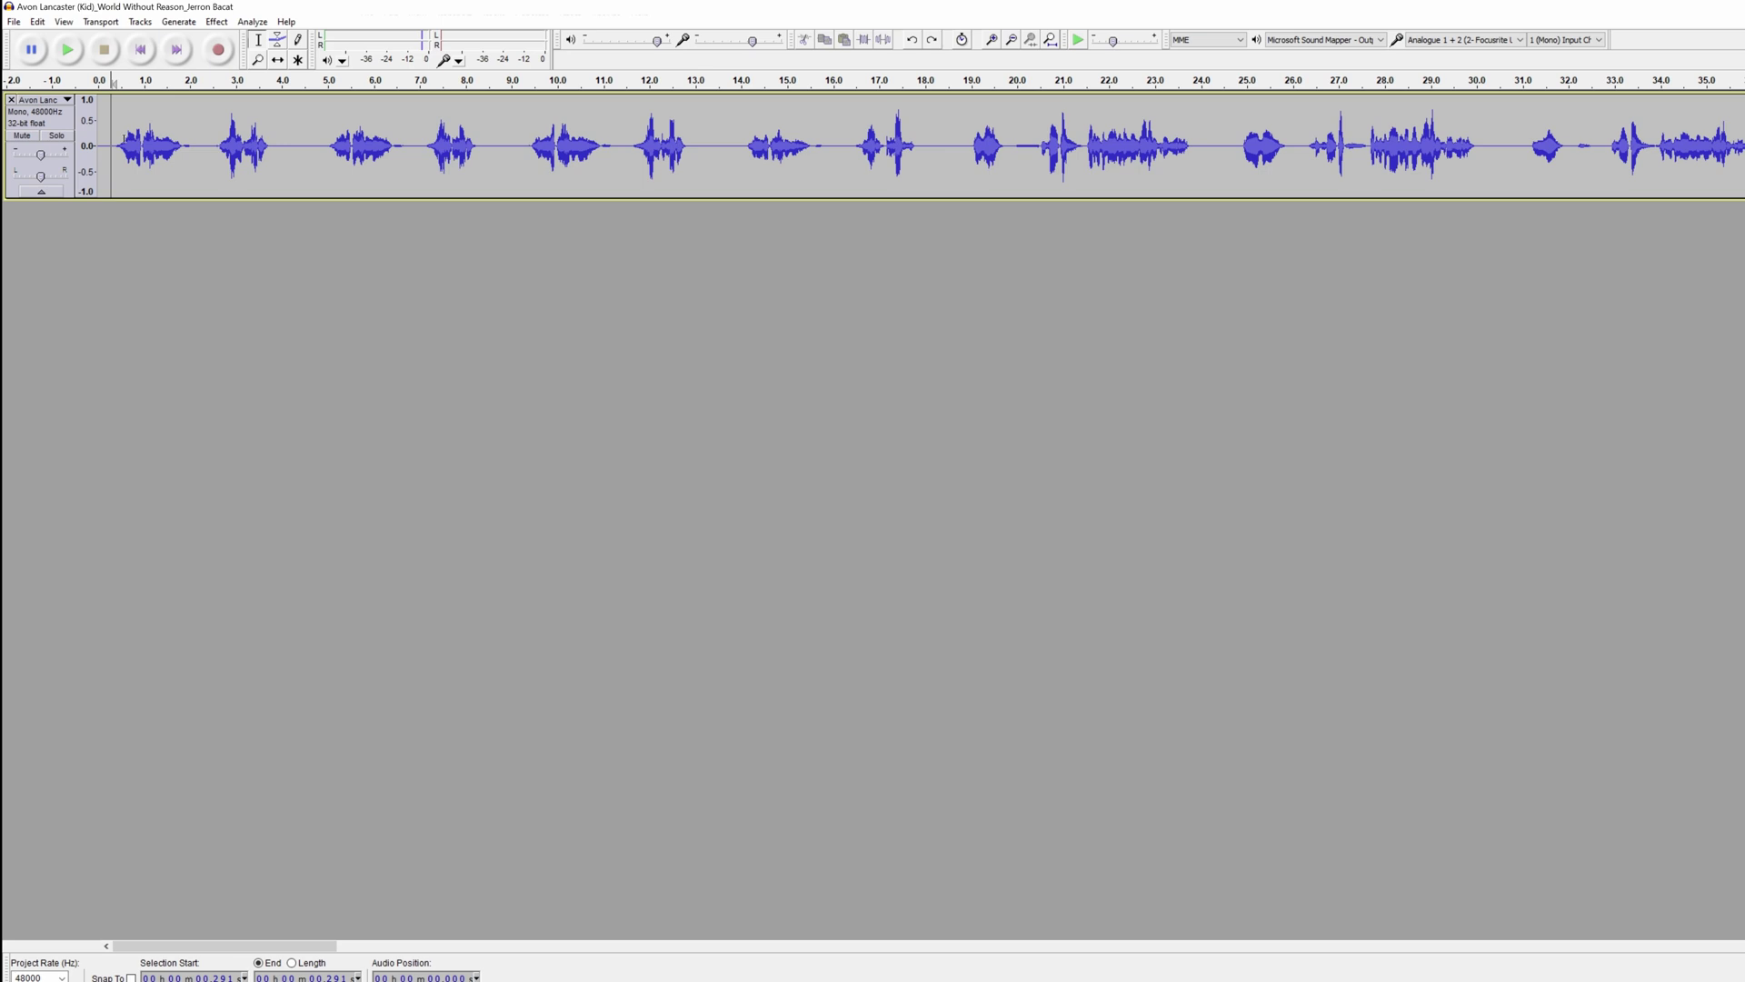
pyautogui.press('space')
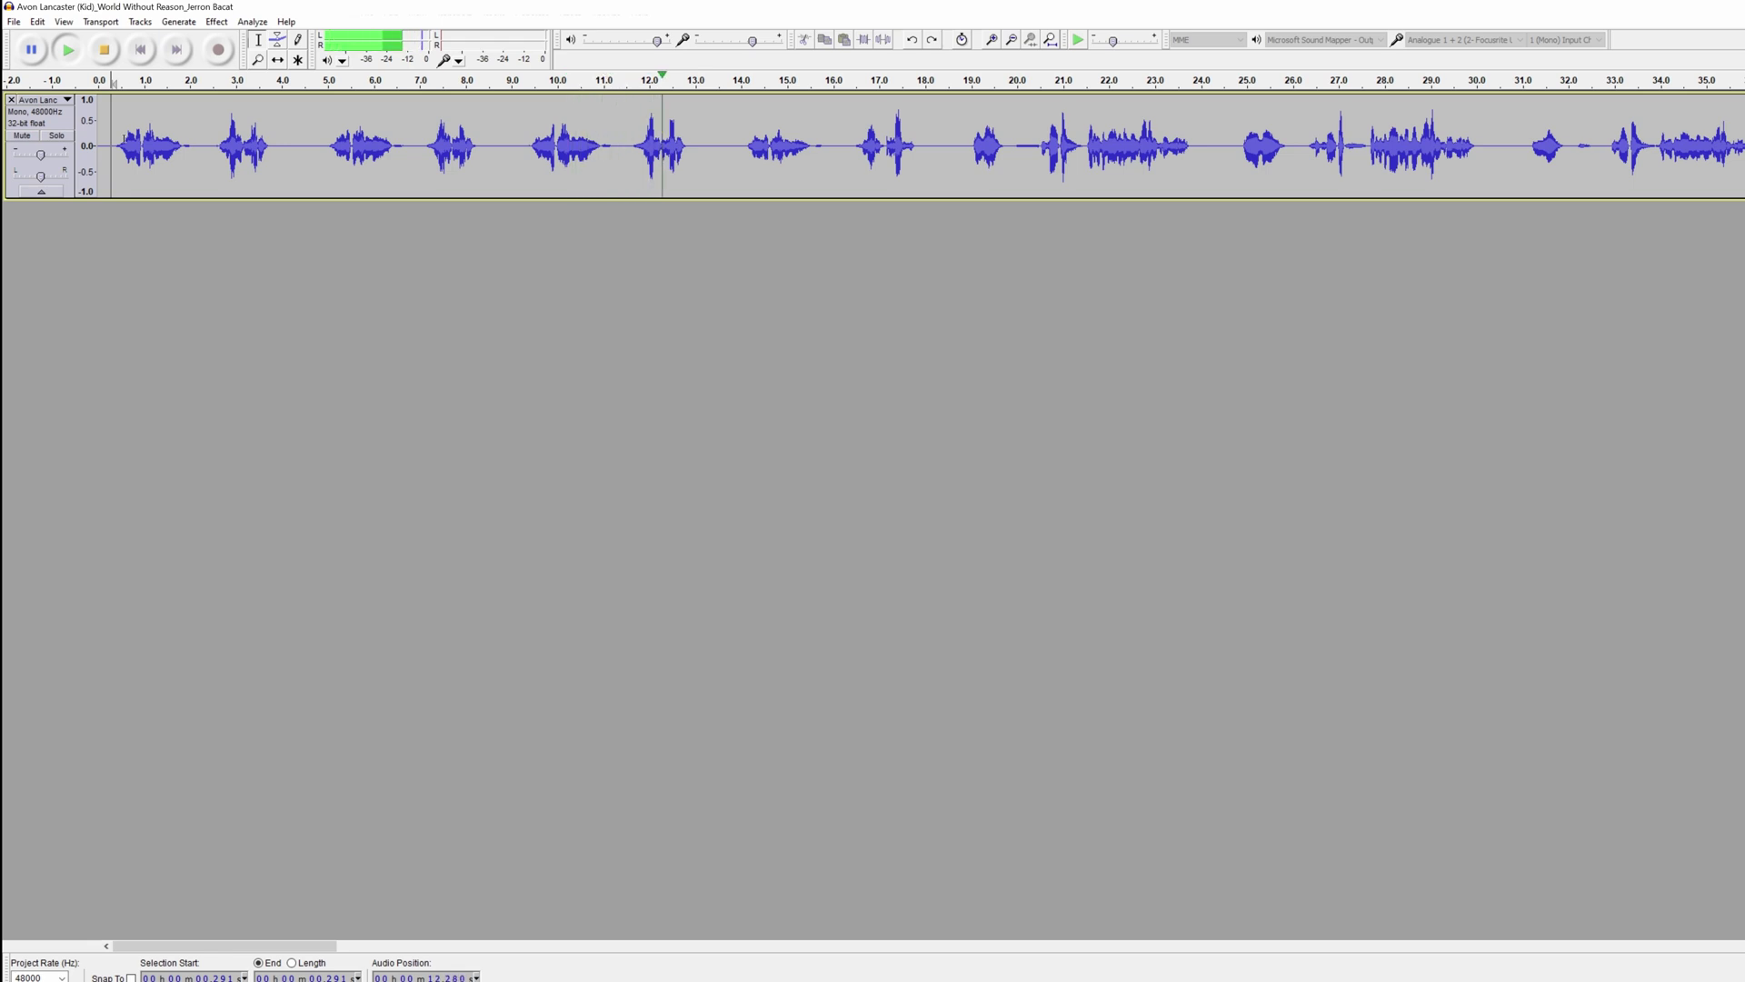
pyautogui.press('space')
pyautogui.scroll(1, 118, 151)
pyautogui.scroll(1, 119, 151)
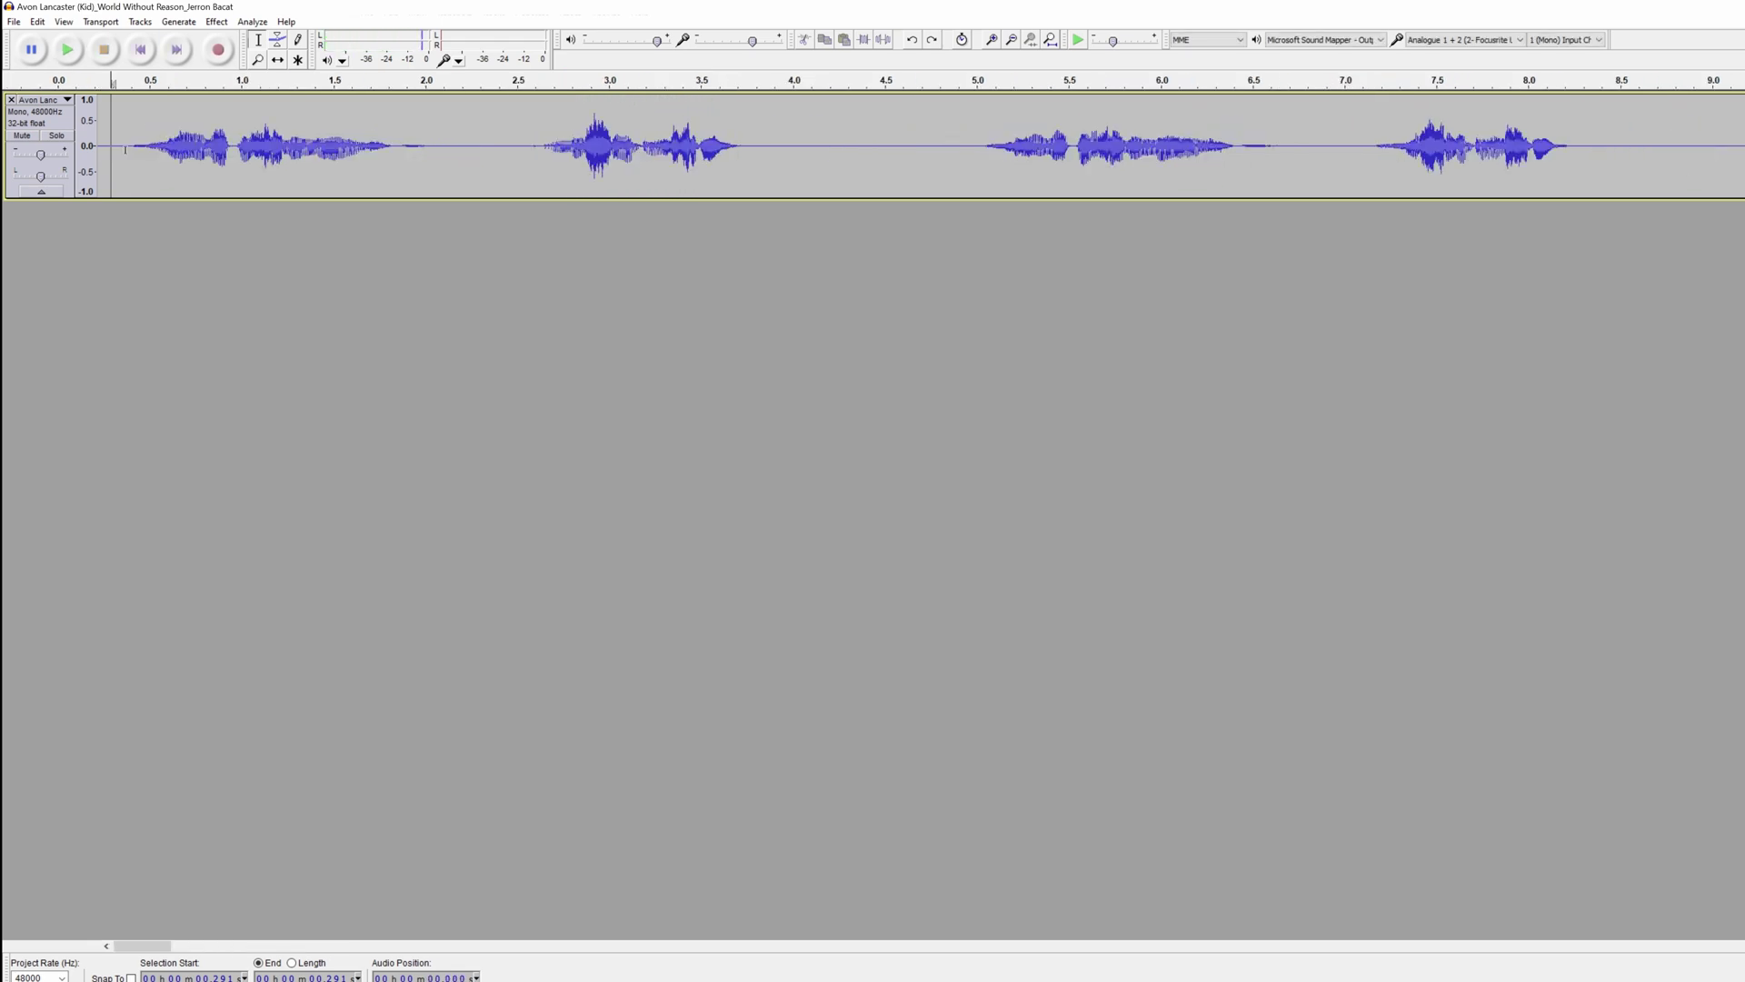
# - Add a region label spanning the first spoken line
pyautogui.moveTo(118, 151); pyautogui.dragTo(763, 147)
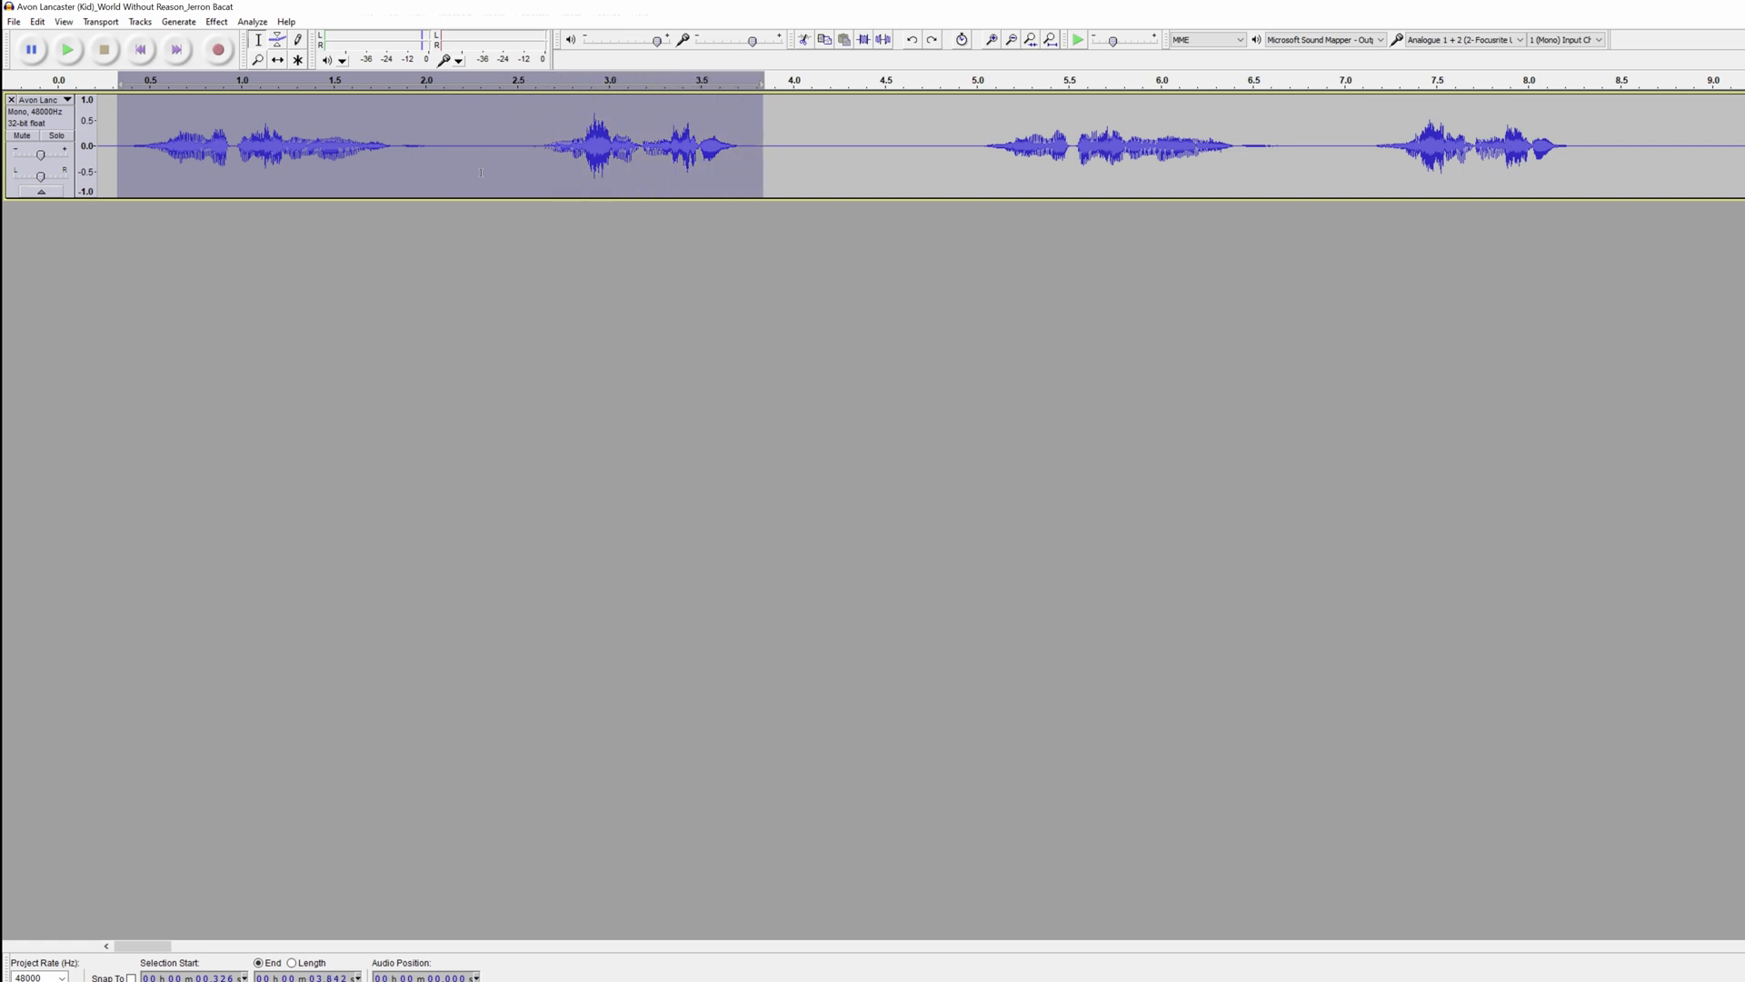
pyautogui.hotkey('ctrl', 'b')
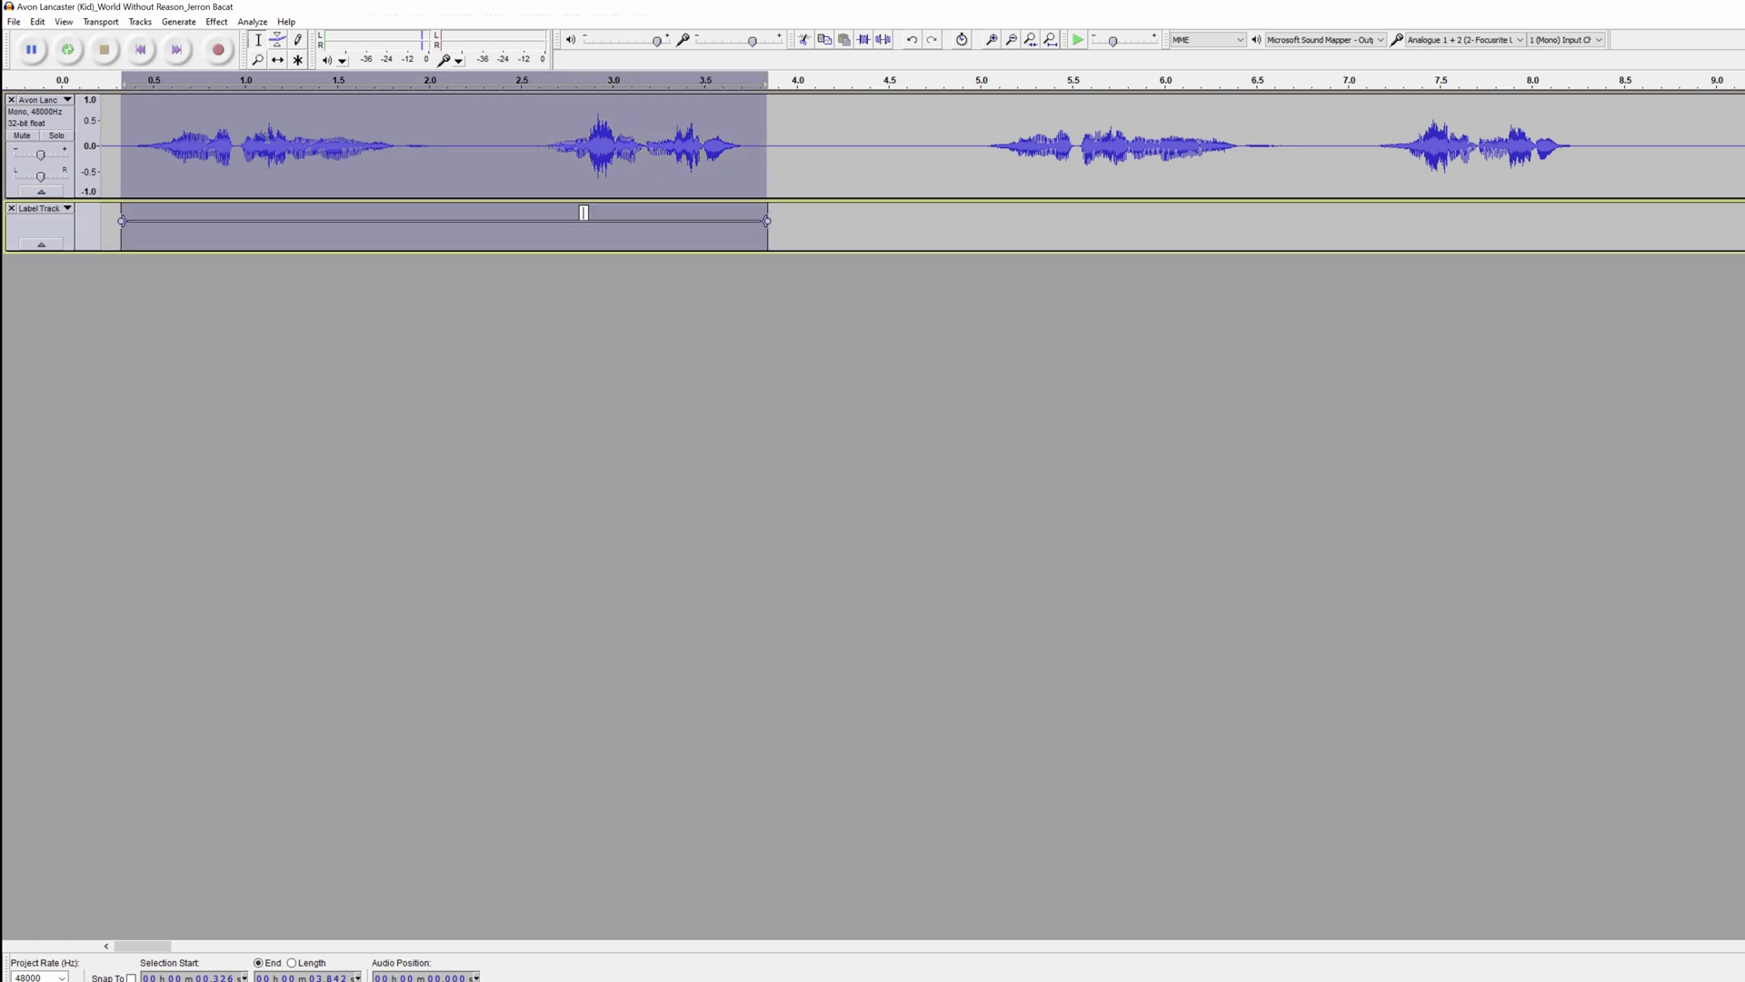
pyautogui.hotkey('ctrl', 'e')
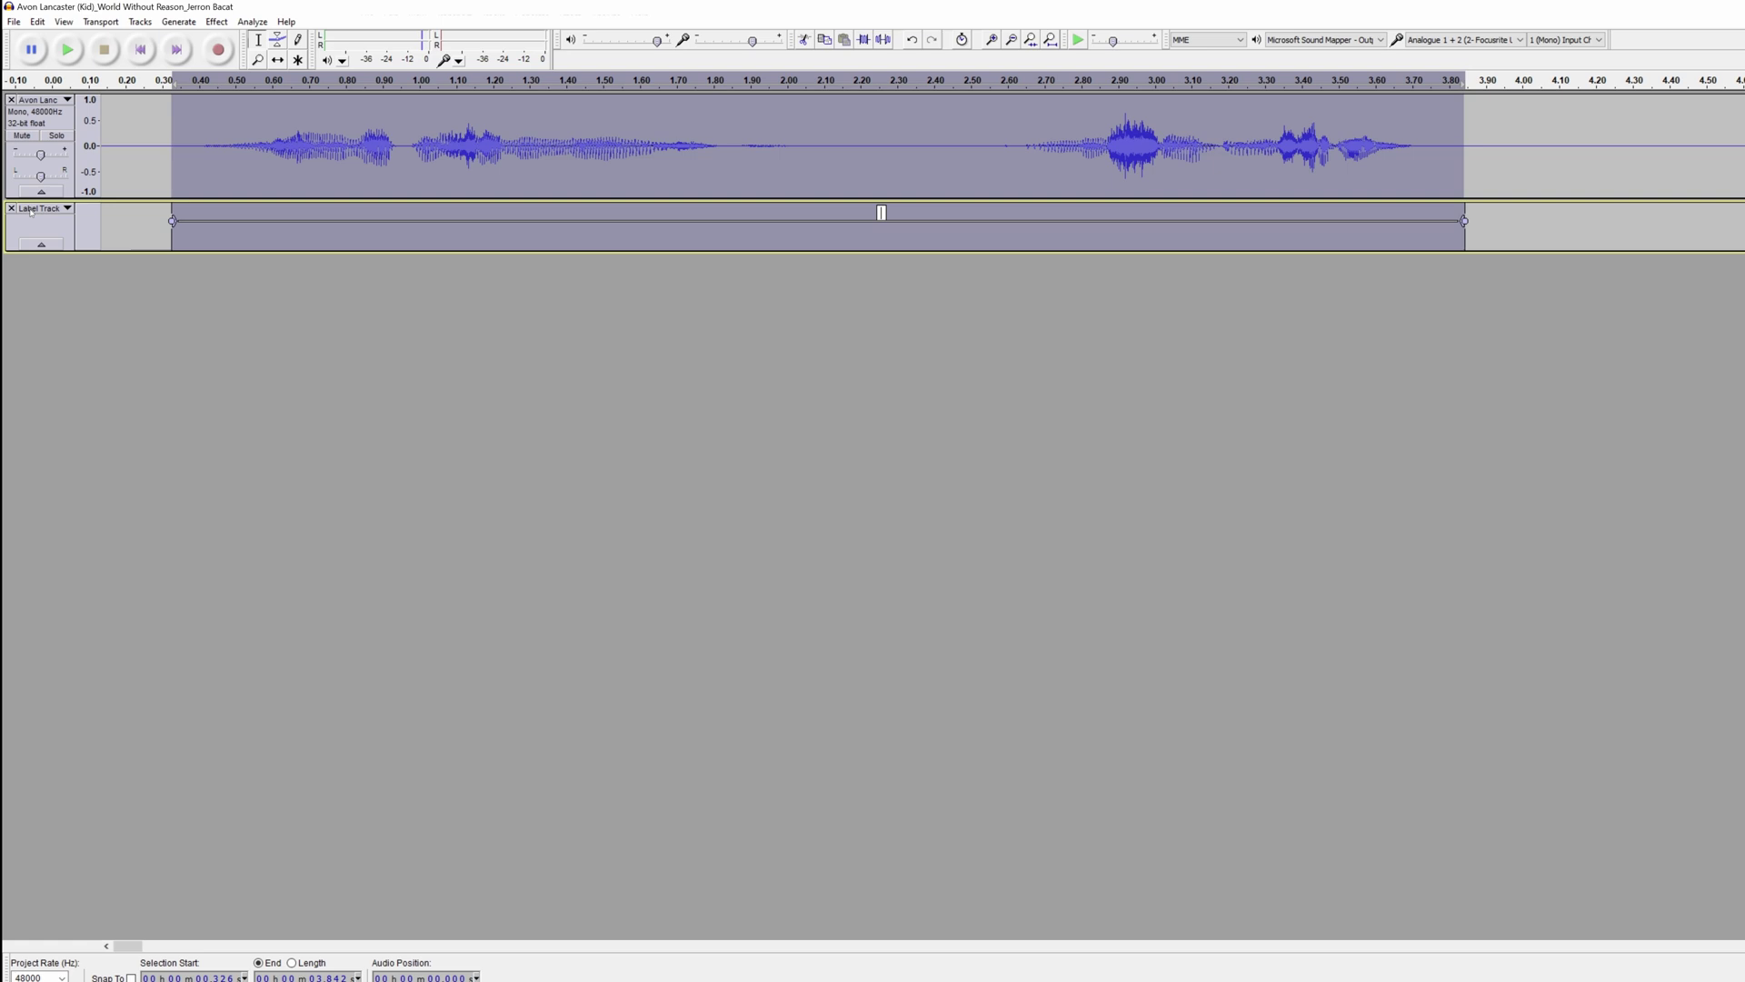
pyautogui.click(131, 143)
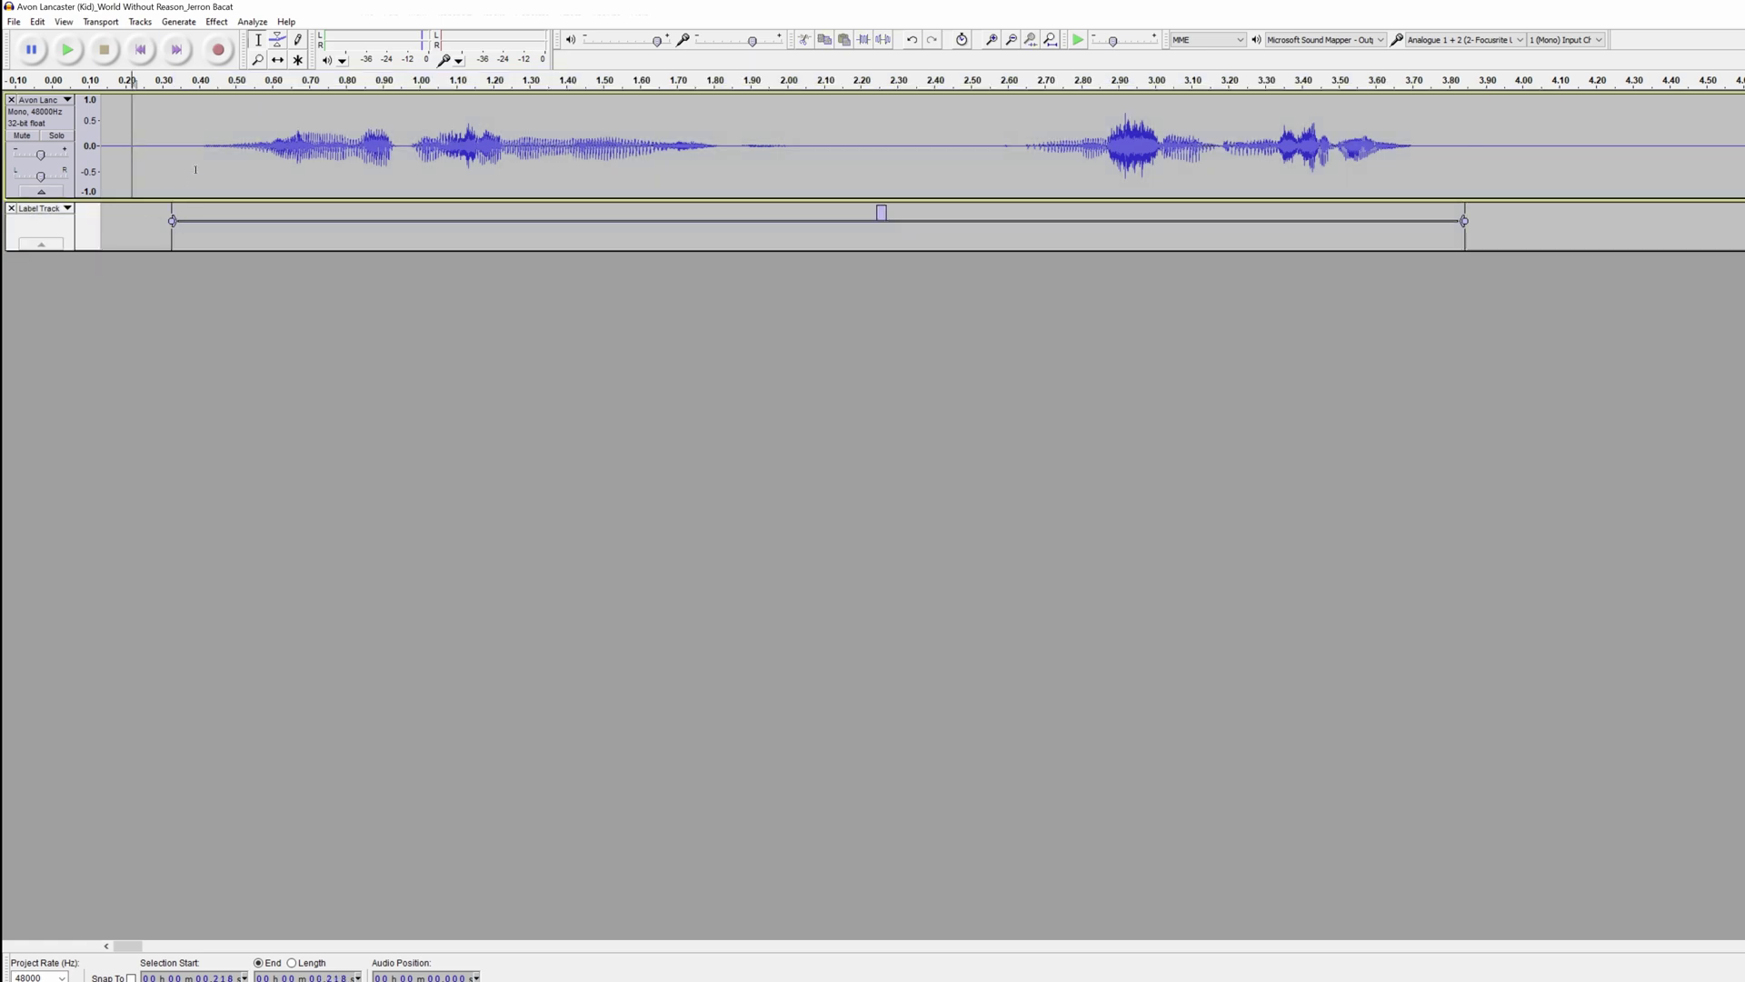
pyautogui.click(180, 138)
pyautogui.scroll(5, 230, 167)
pyautogui.hscroll(-4, 234, 168)
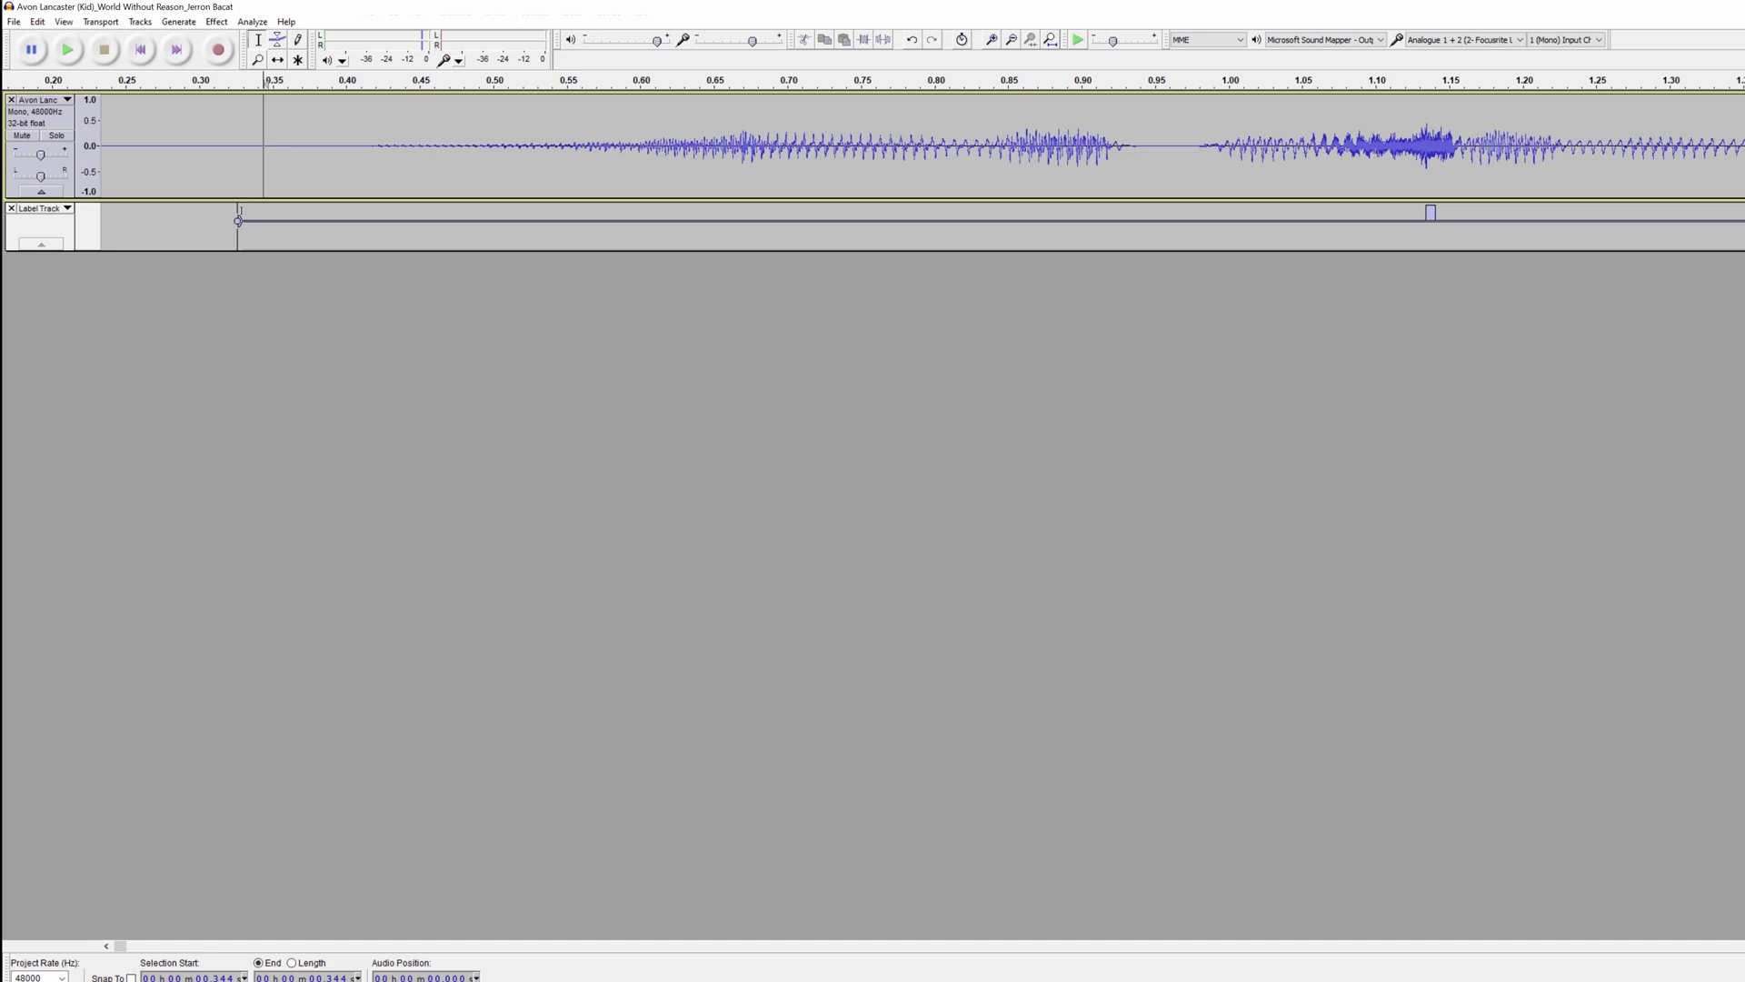
# - Trim the label's start to about 0.407 s, where speech begins
pyautogui.moveTo(238, 221); pyautogui.dragTo(355, 221)
pyautogui.moveTo(240, 154); pyautogui.dragTo(356, 154)
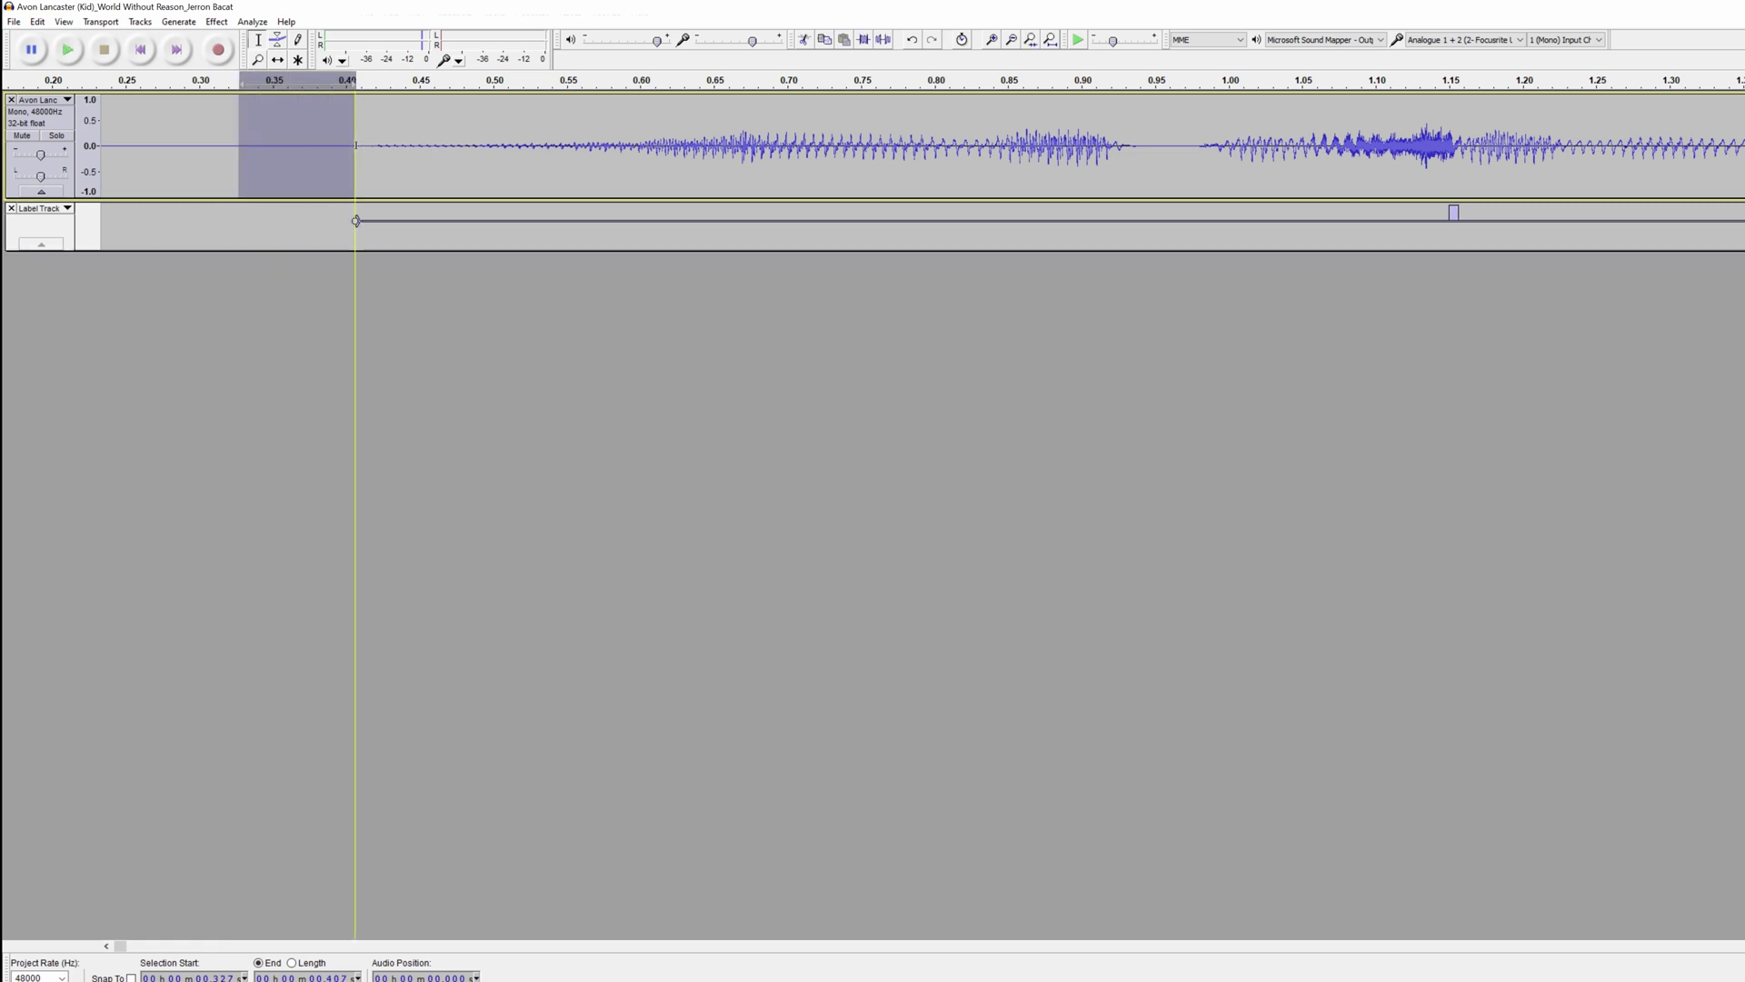
pyautogui.click(356, 160)
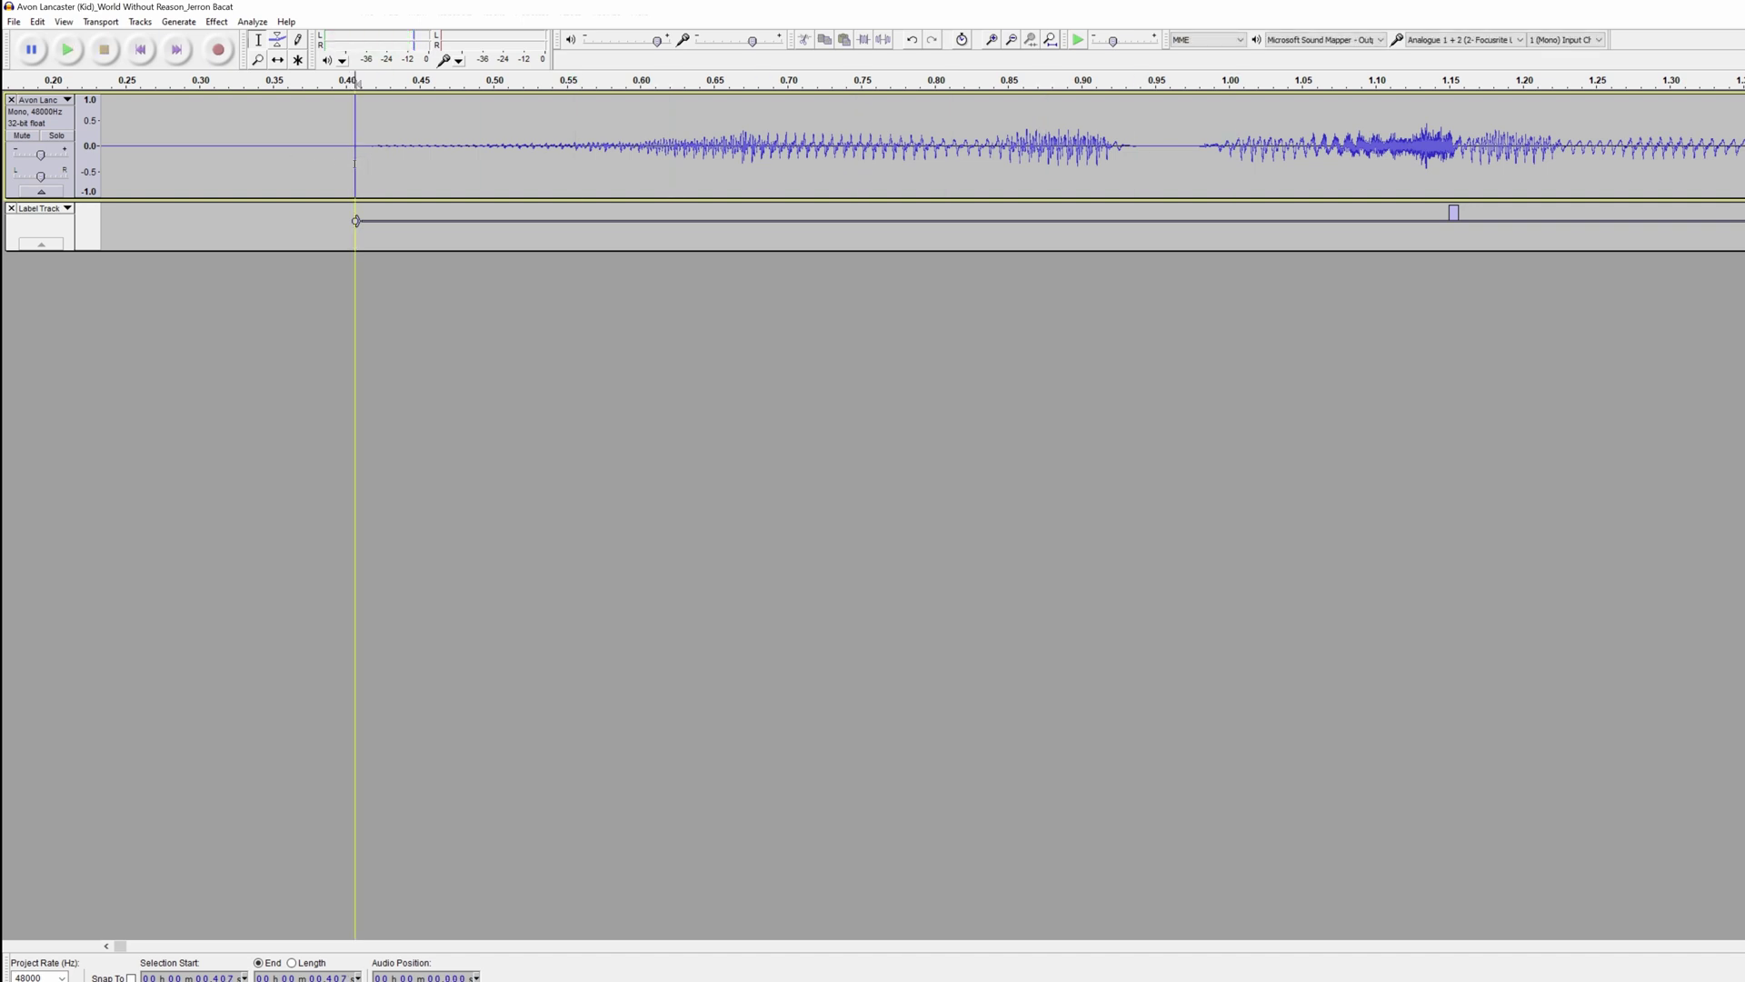
pyautogui.hotkey('ctrl', '1')
pyautogui.press('shift')
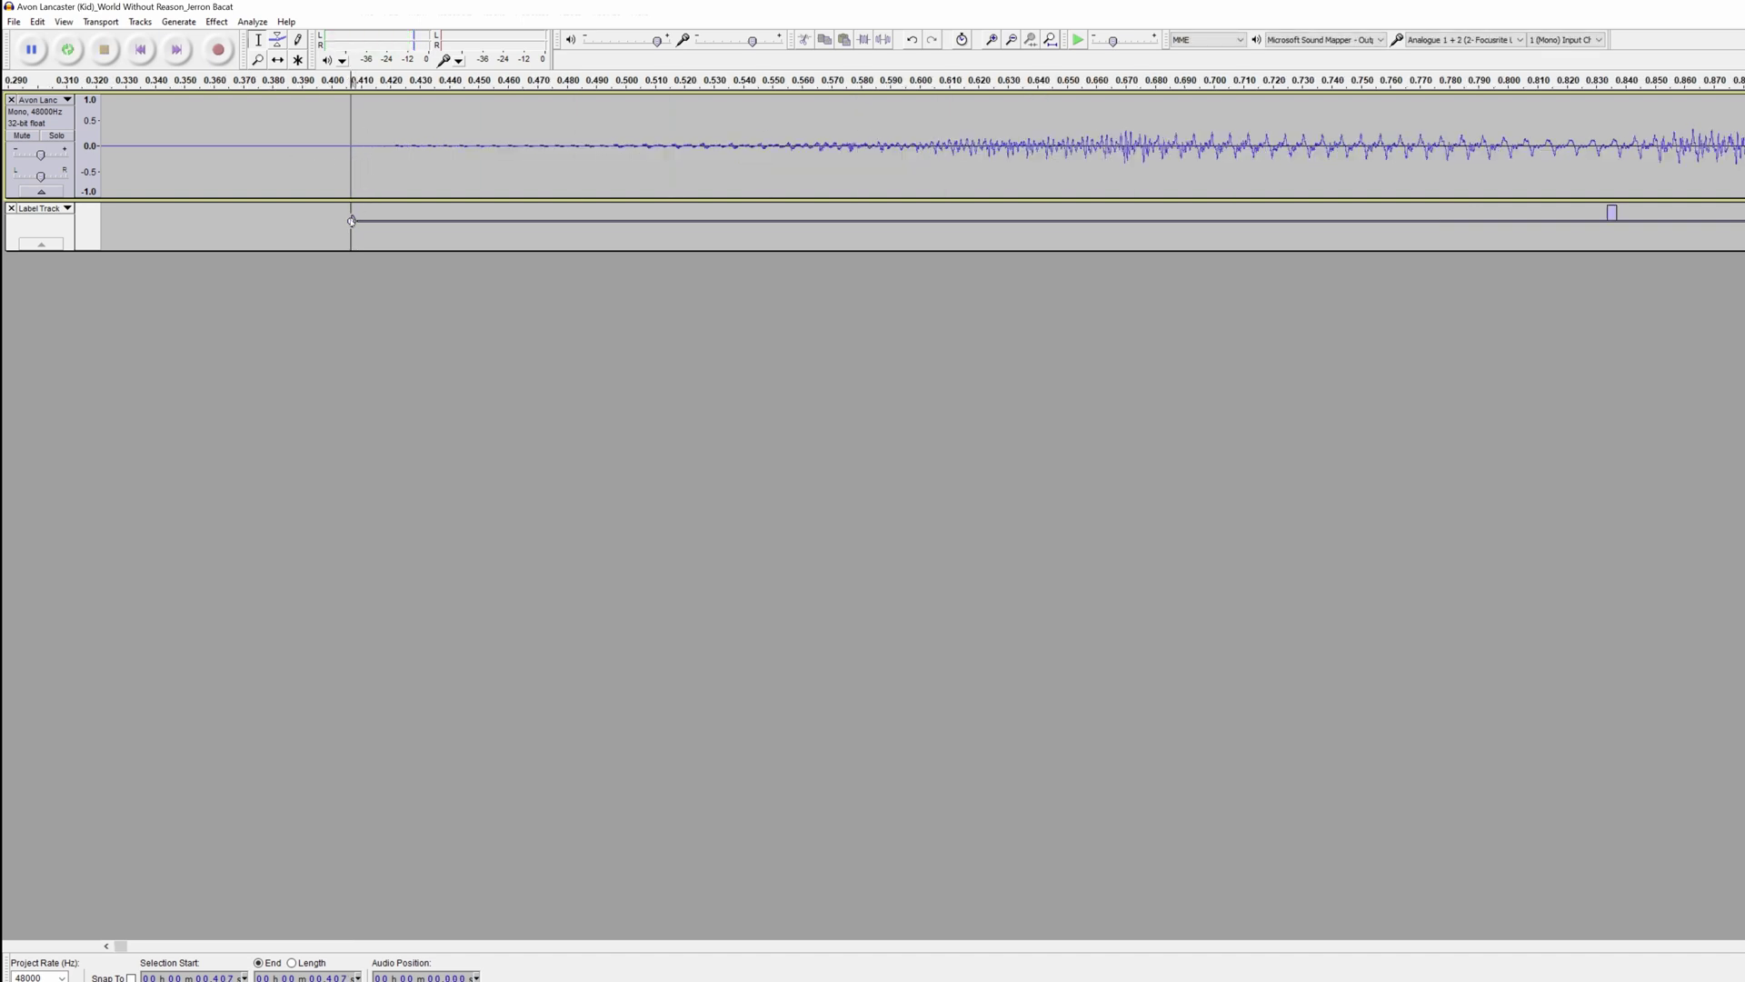
pyautogui.moveTo(351, 221)
pyautogui.mouseDown()
pyautogui.moveTo(378, 220)
pyautogui.moveTo(331, 221)
pyautogui.moveTo(360, 224)
pyautogui.mouseUp()
pyautogui.hotkey('ctrl', '2')
pyautogui.scroll(3, 799, 183)
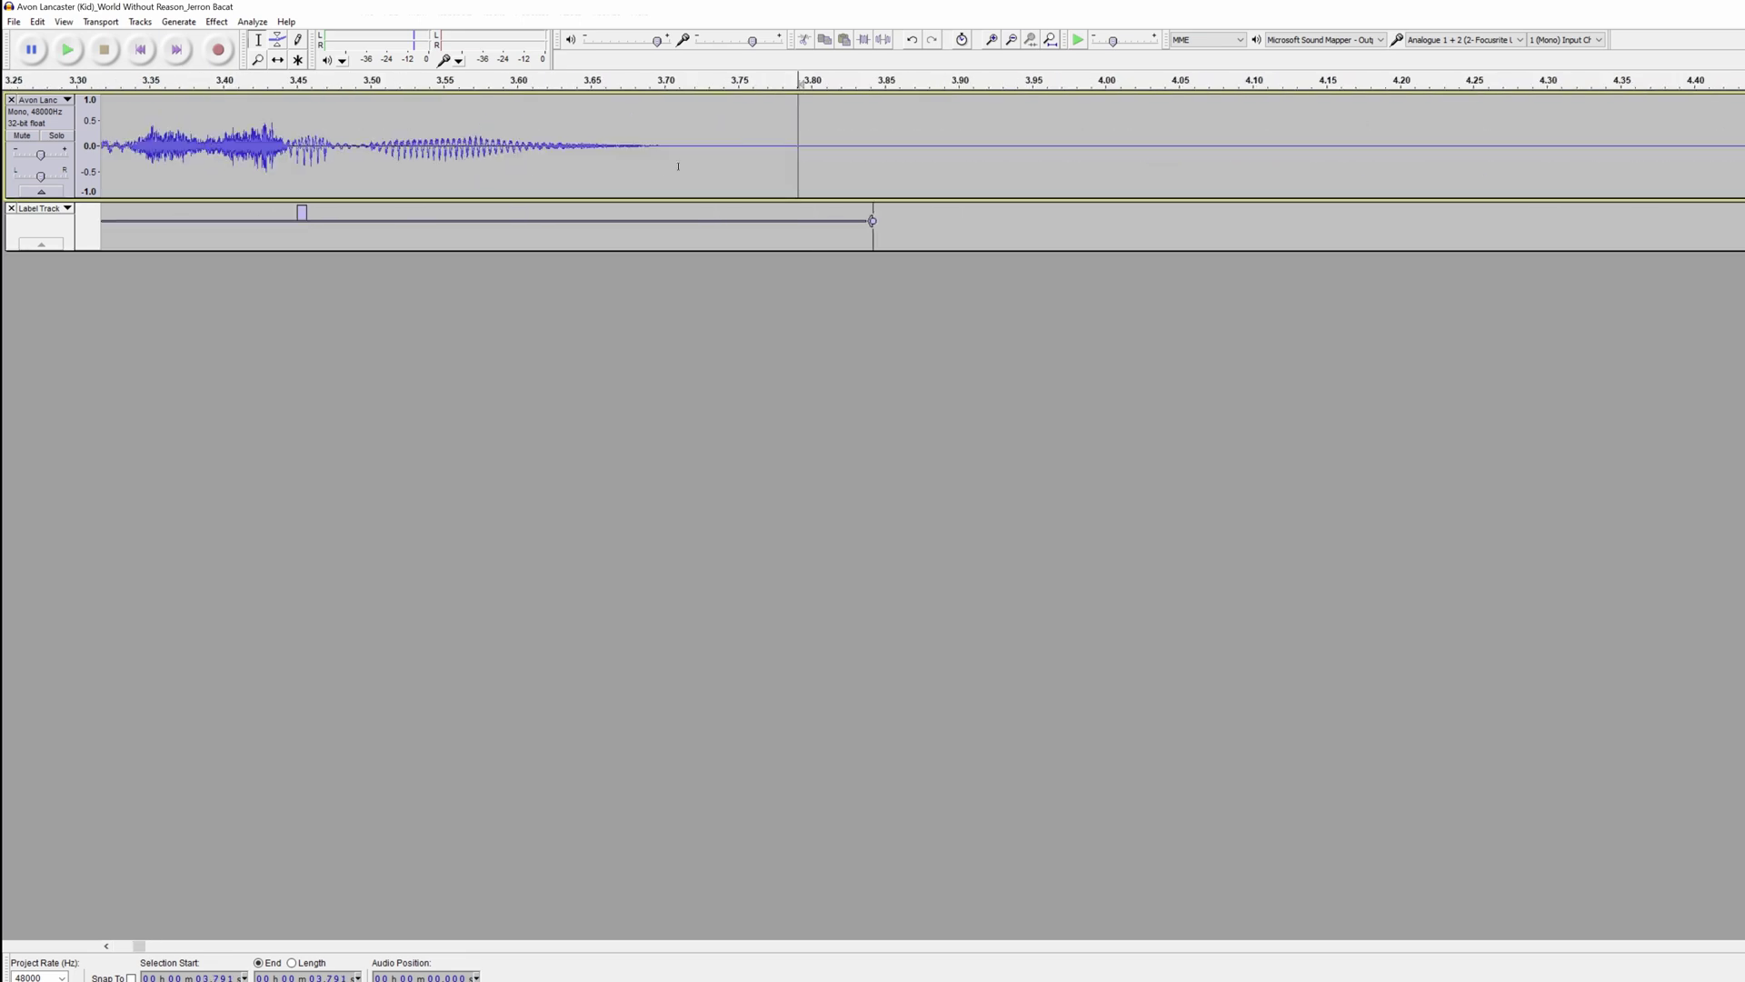
# - Trim the label's end to about 3.75 s, just after the line fades
pyautogui.moveTo(685, 157); pyautogui.dragTo(872, 156)
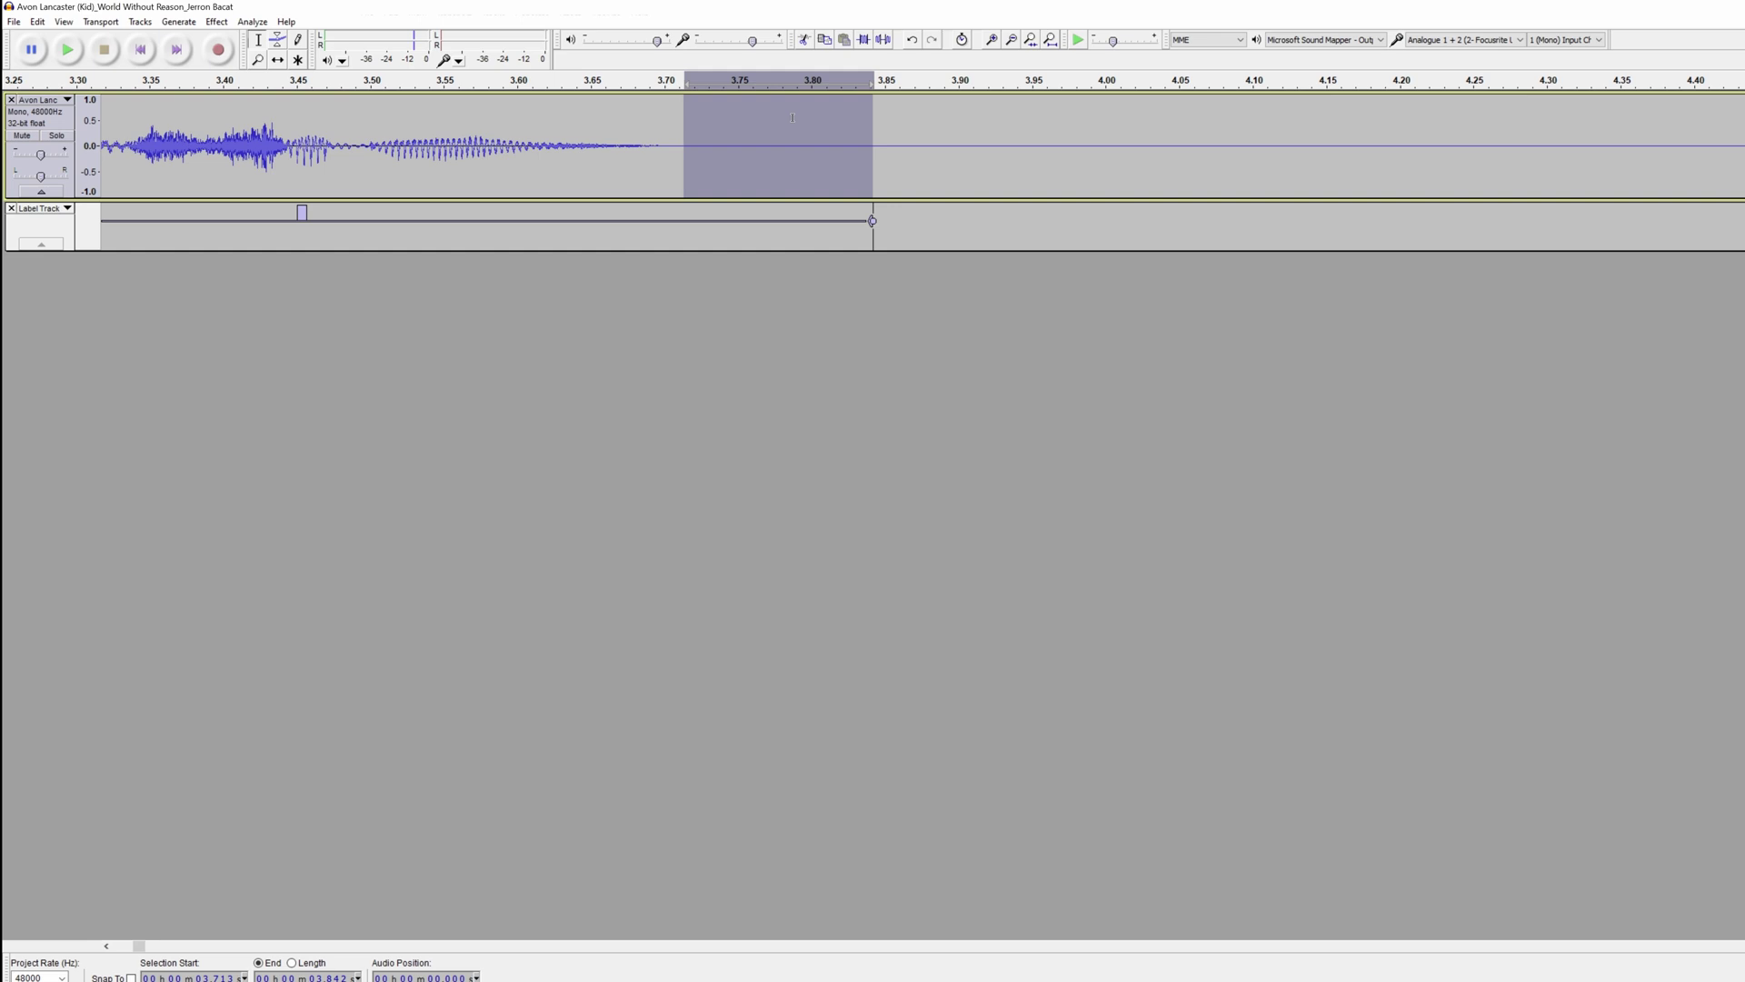
pyautogui.press('space')
pyautogui.click(729, 153)
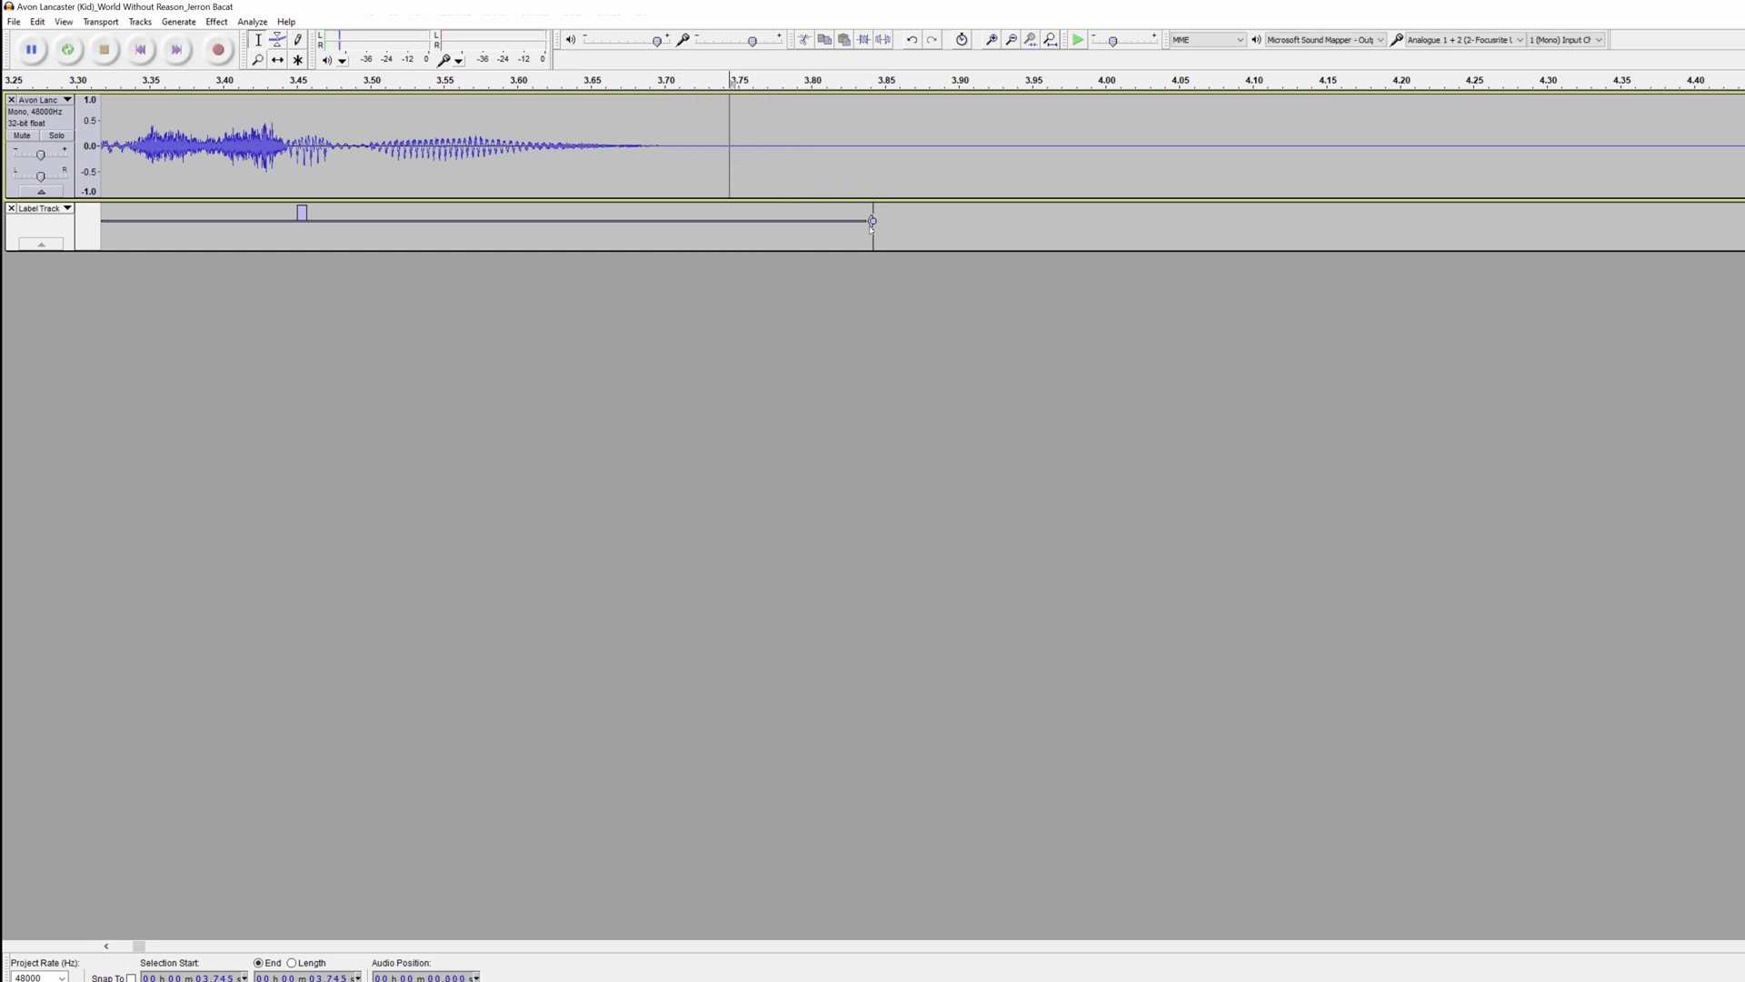
pyautogui.moveTo(873, 221); pyautogui.dragTo(714, 220)
pyautogui.hotkey('ctrl', 'shift', 'Left')
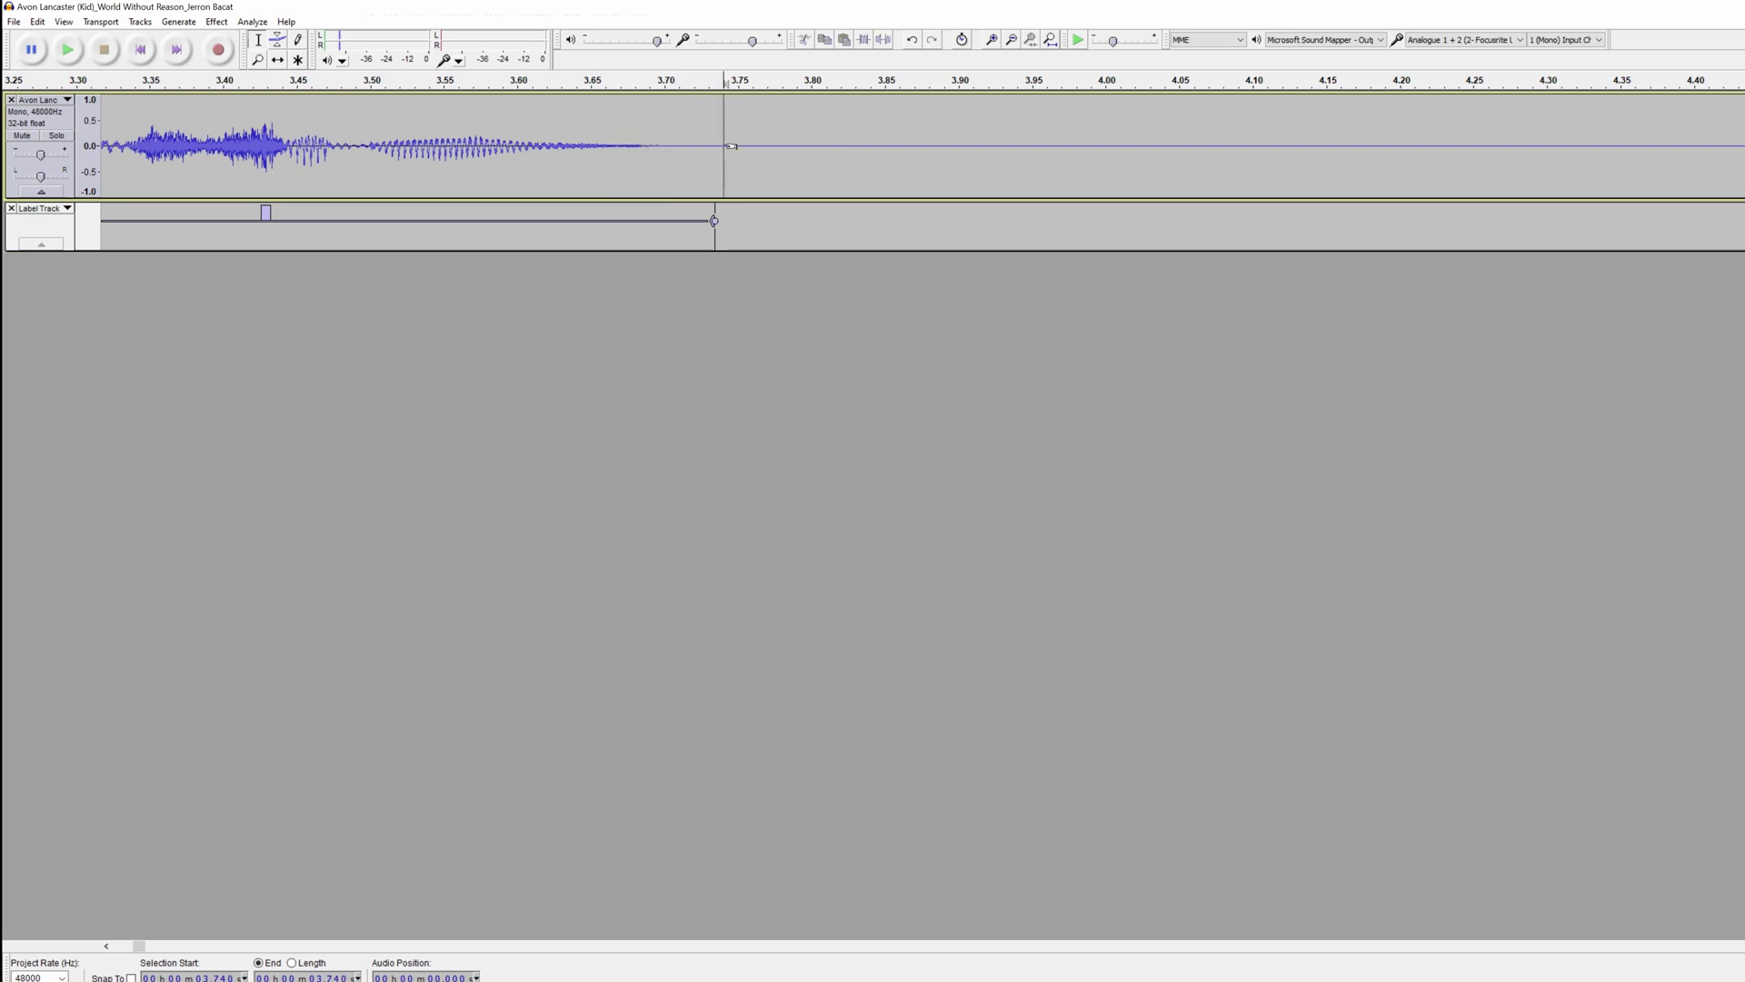
pyautogui.hotkey('ctrl', '1')
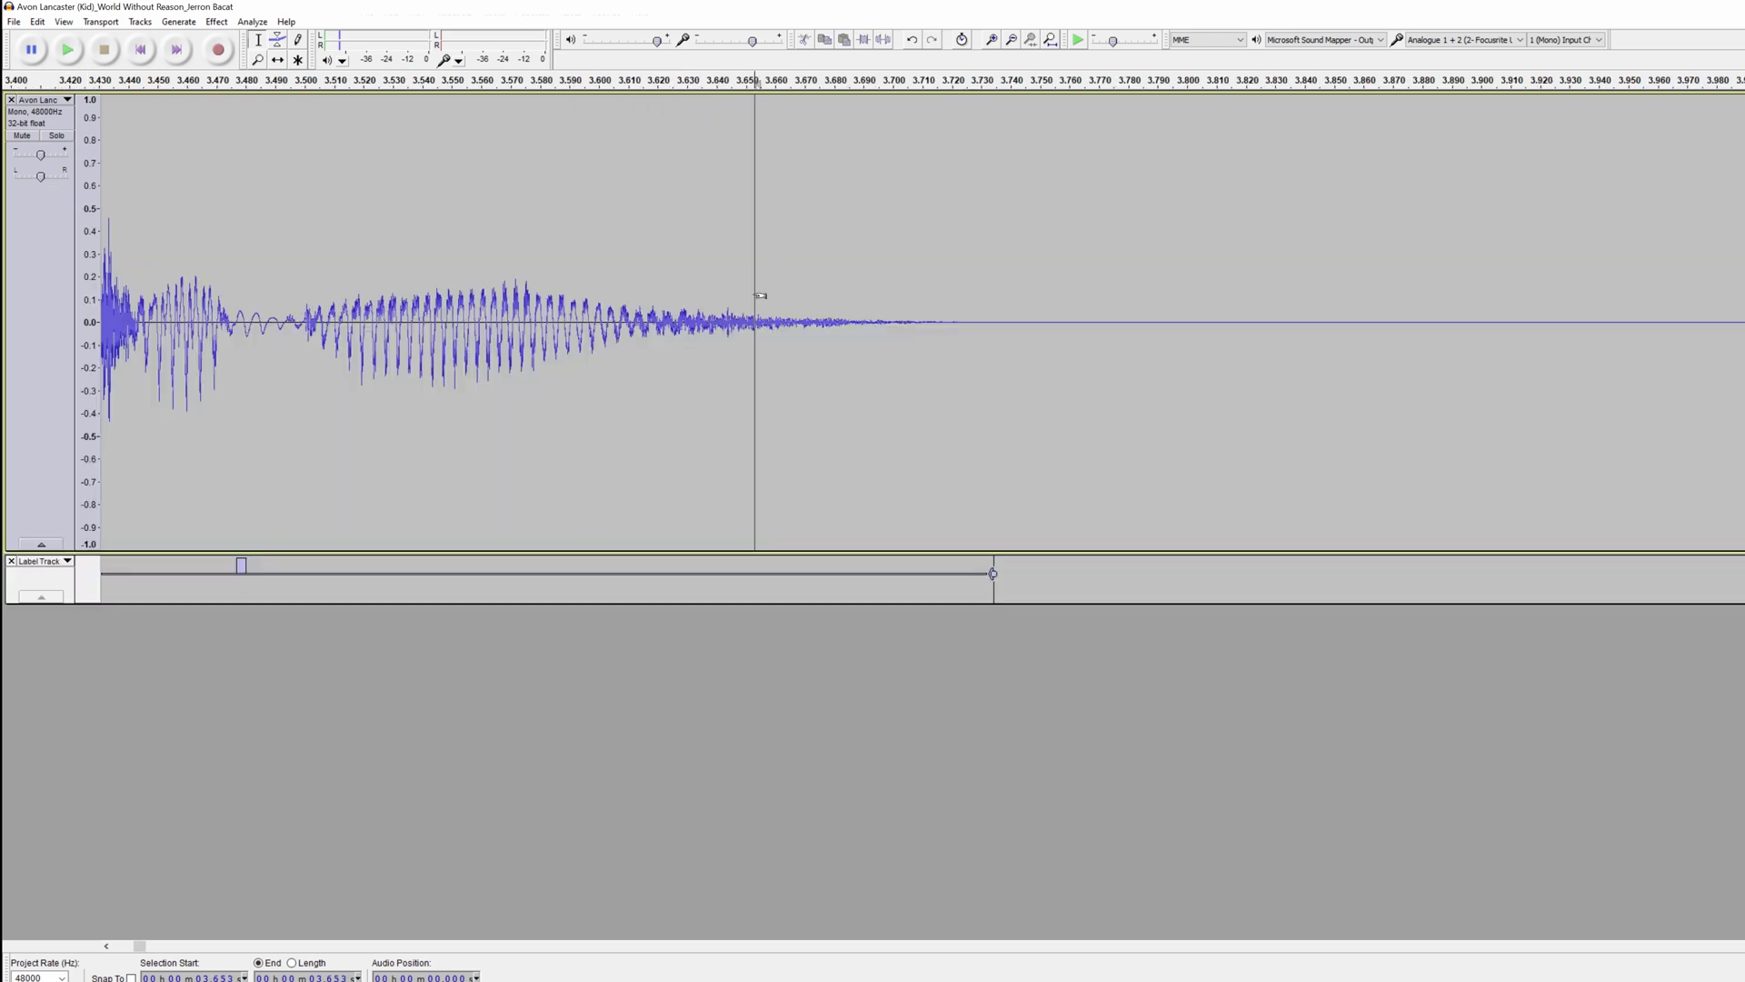
pyautogui.click(993, 328)
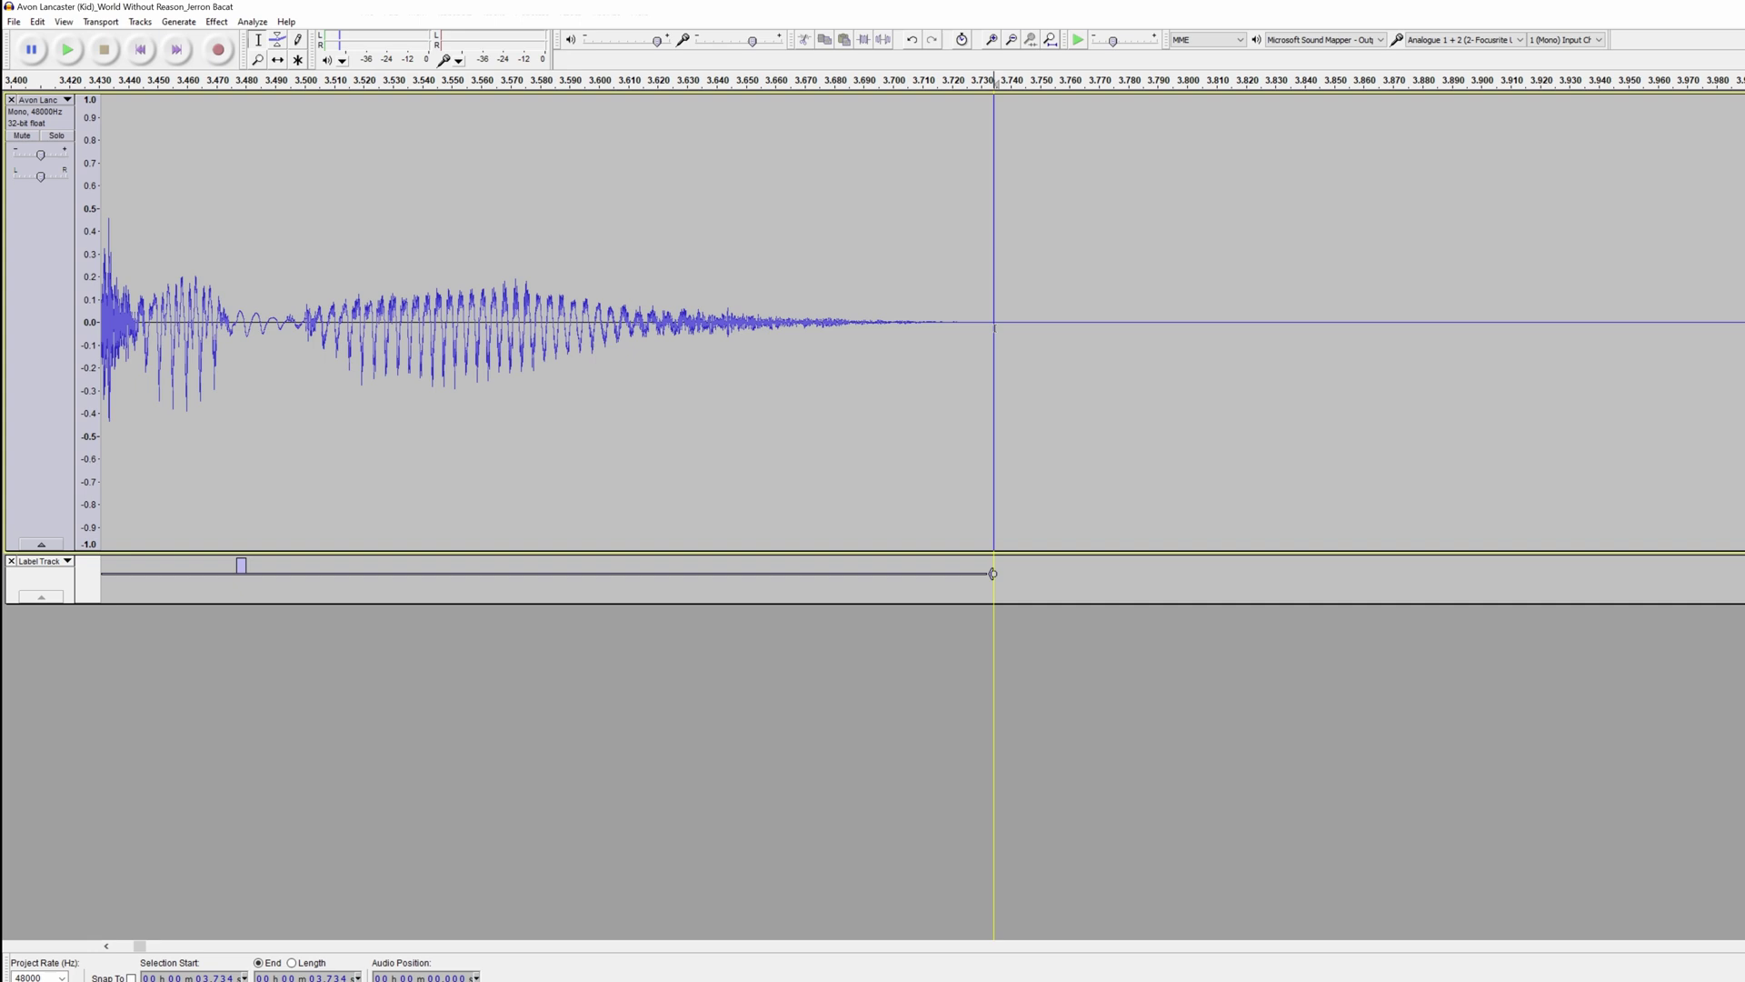
pyautogui.click(1026, 312)
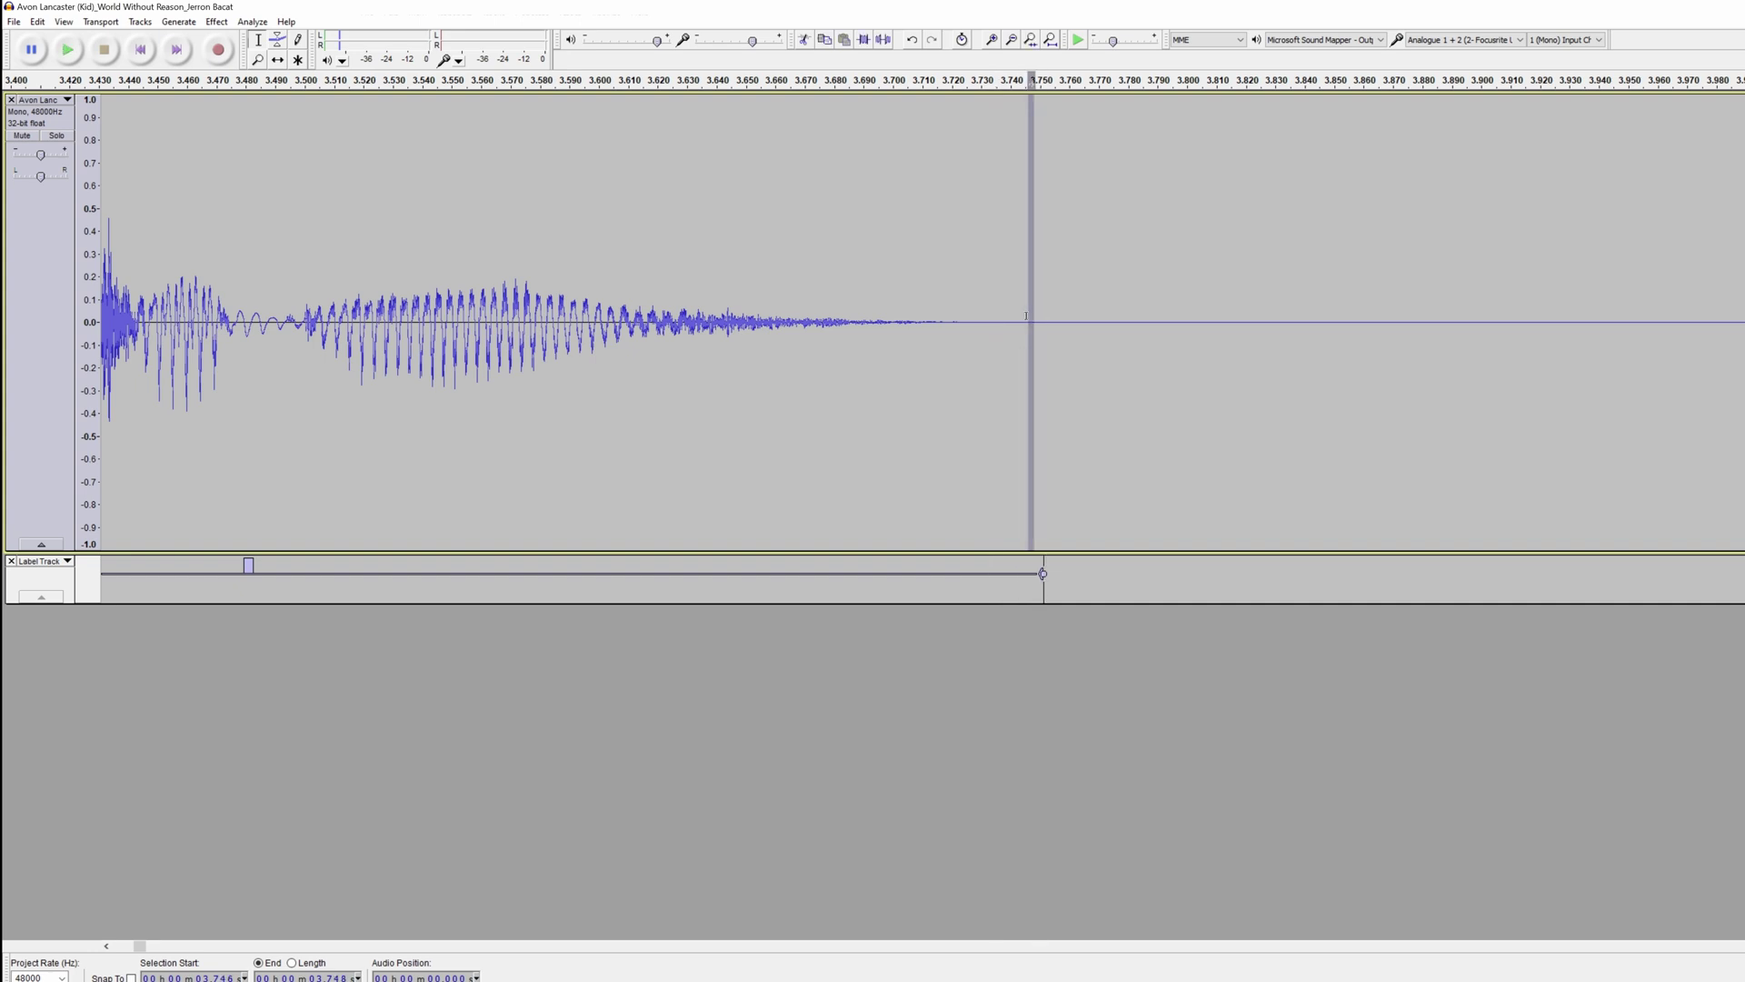
pyautogui.keyDown('shift'); pyautogui.click(966, 319); pyautogui.keyUp('shift')
pyautogui.keyDown('shift'); pyautogui.click(1041, 318); pyautogui.keyUp('shift')
pyautogui.click(1168, 382)
pyautogui.hscroll(-1, 1120, 411)
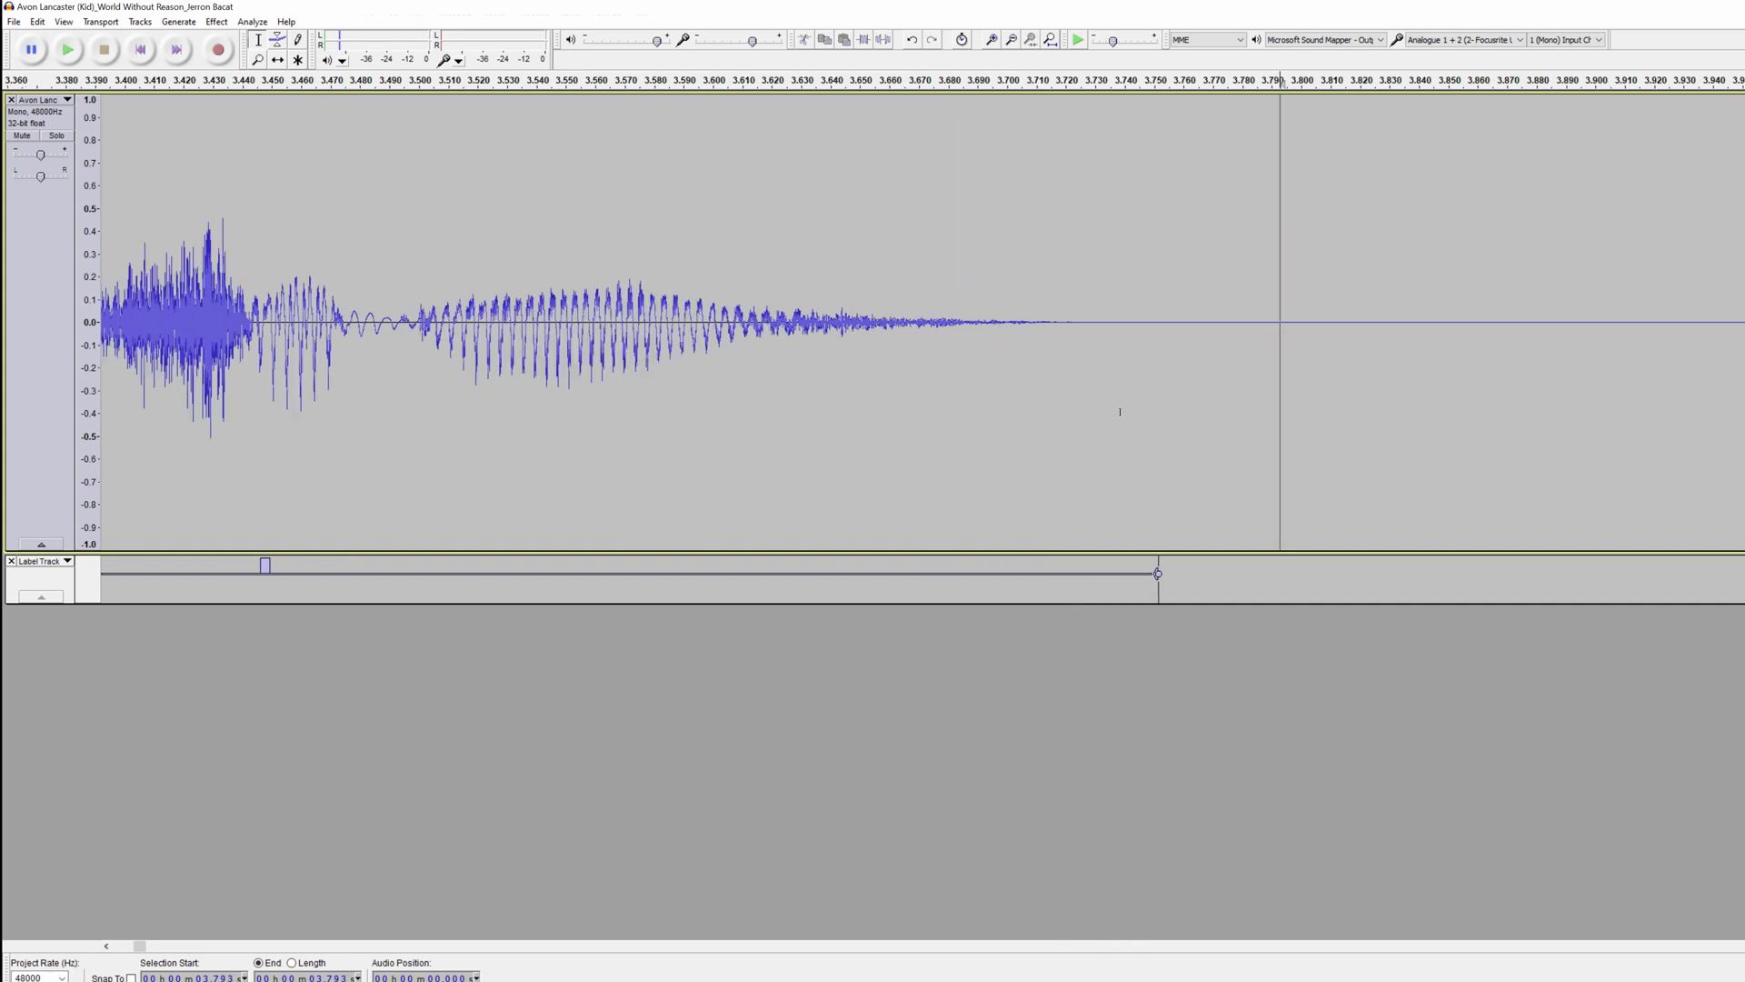
# - Play the recording from about 18.8 s to locate the next voice line
pyautogui.hotkey('ctrl', '2')
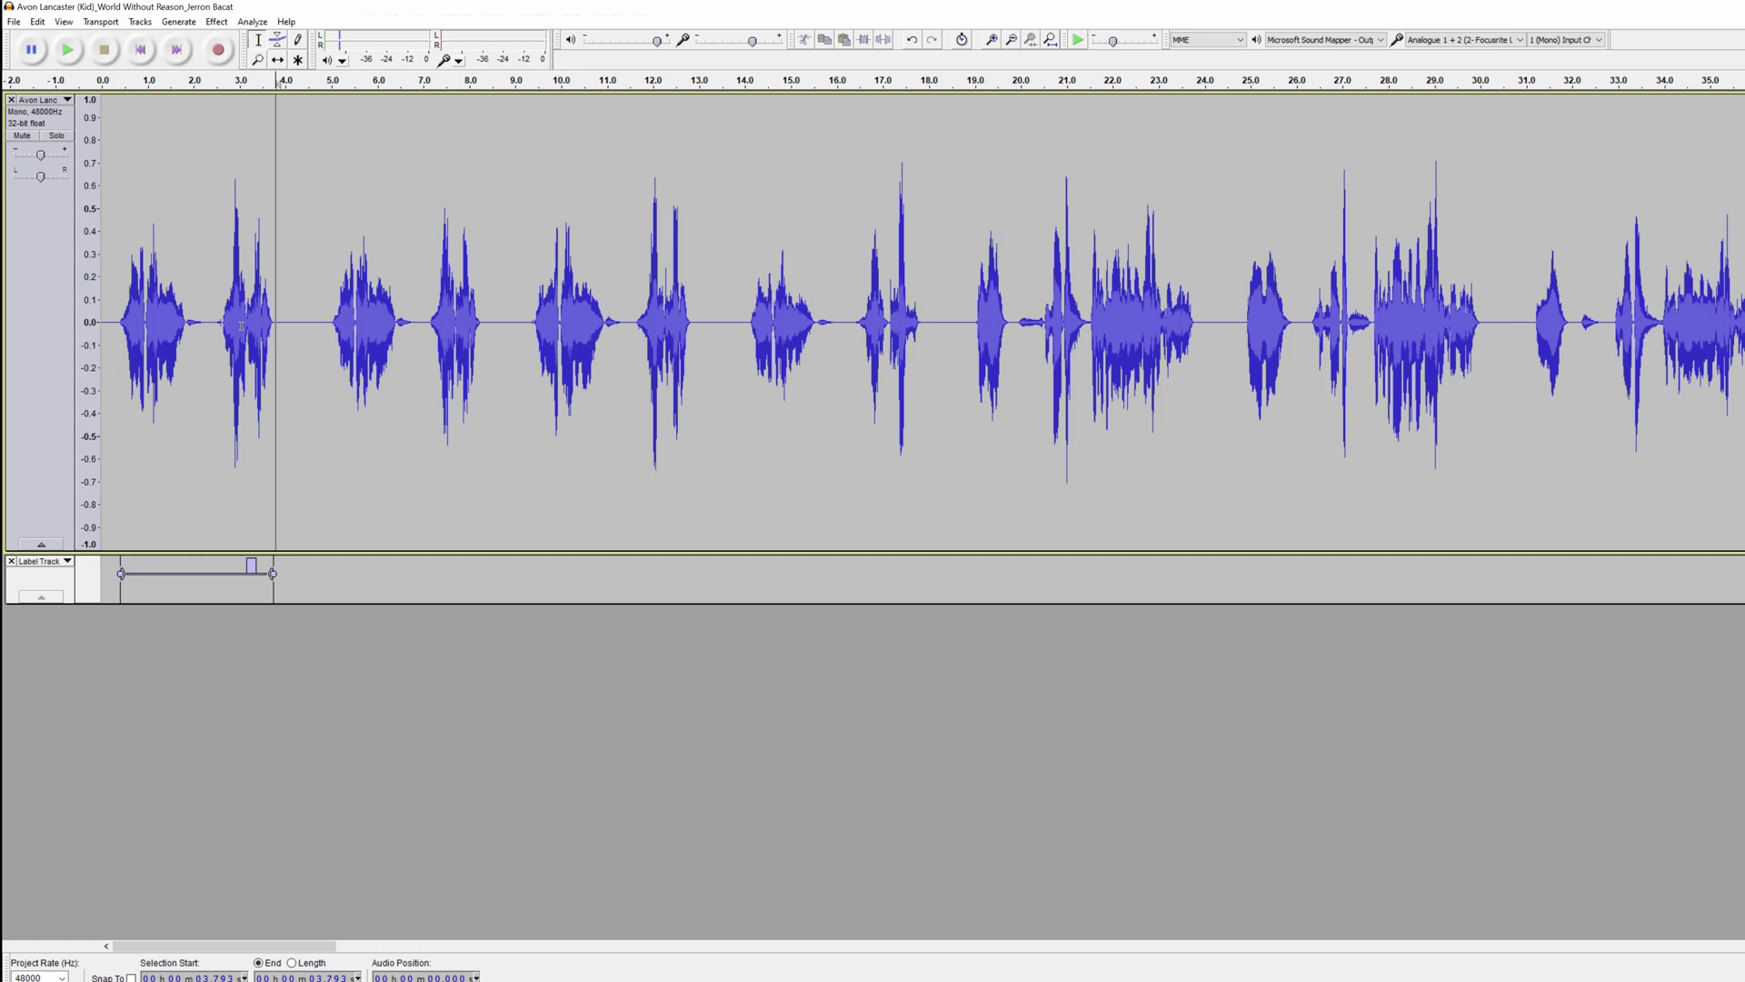
pyautogui.click(966, 345)
pyautogui.press('space')
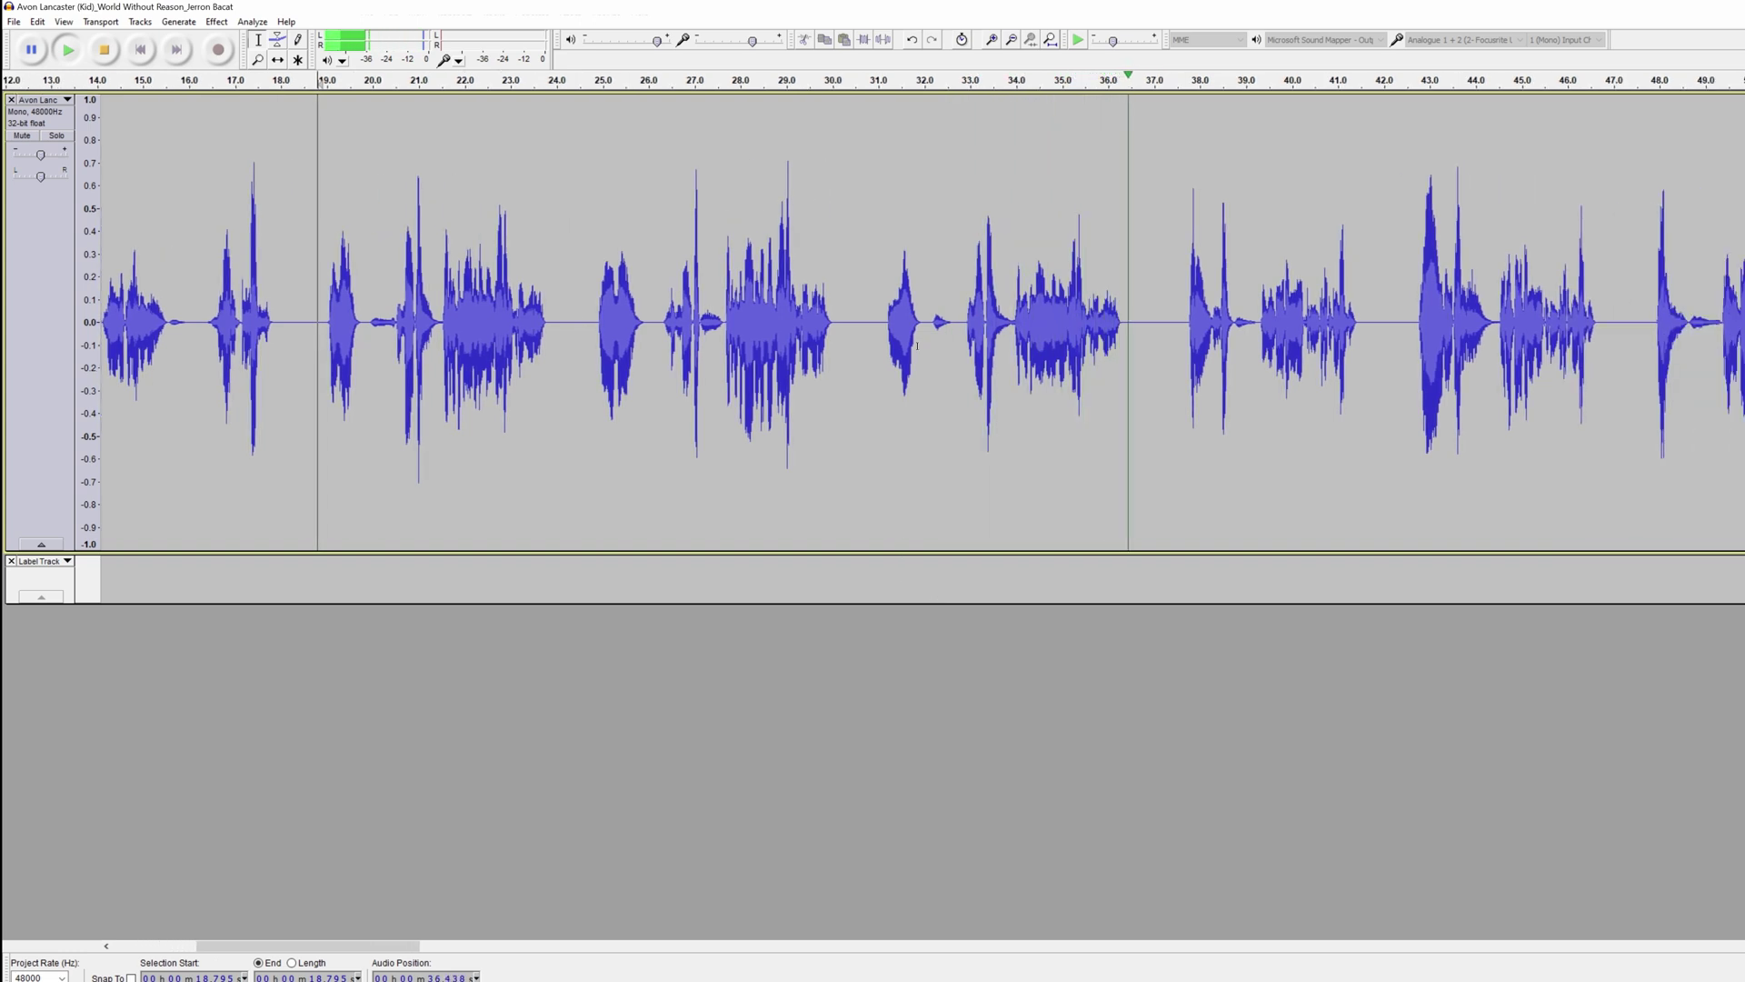
pyautogui.press('space')
pyautogui.keyDown('ctrl'); pyautogui.scroll(2, 917, 354); pyautogui.keyUp('ctrl')
pyautogui.hscroll(2, 793, 342)
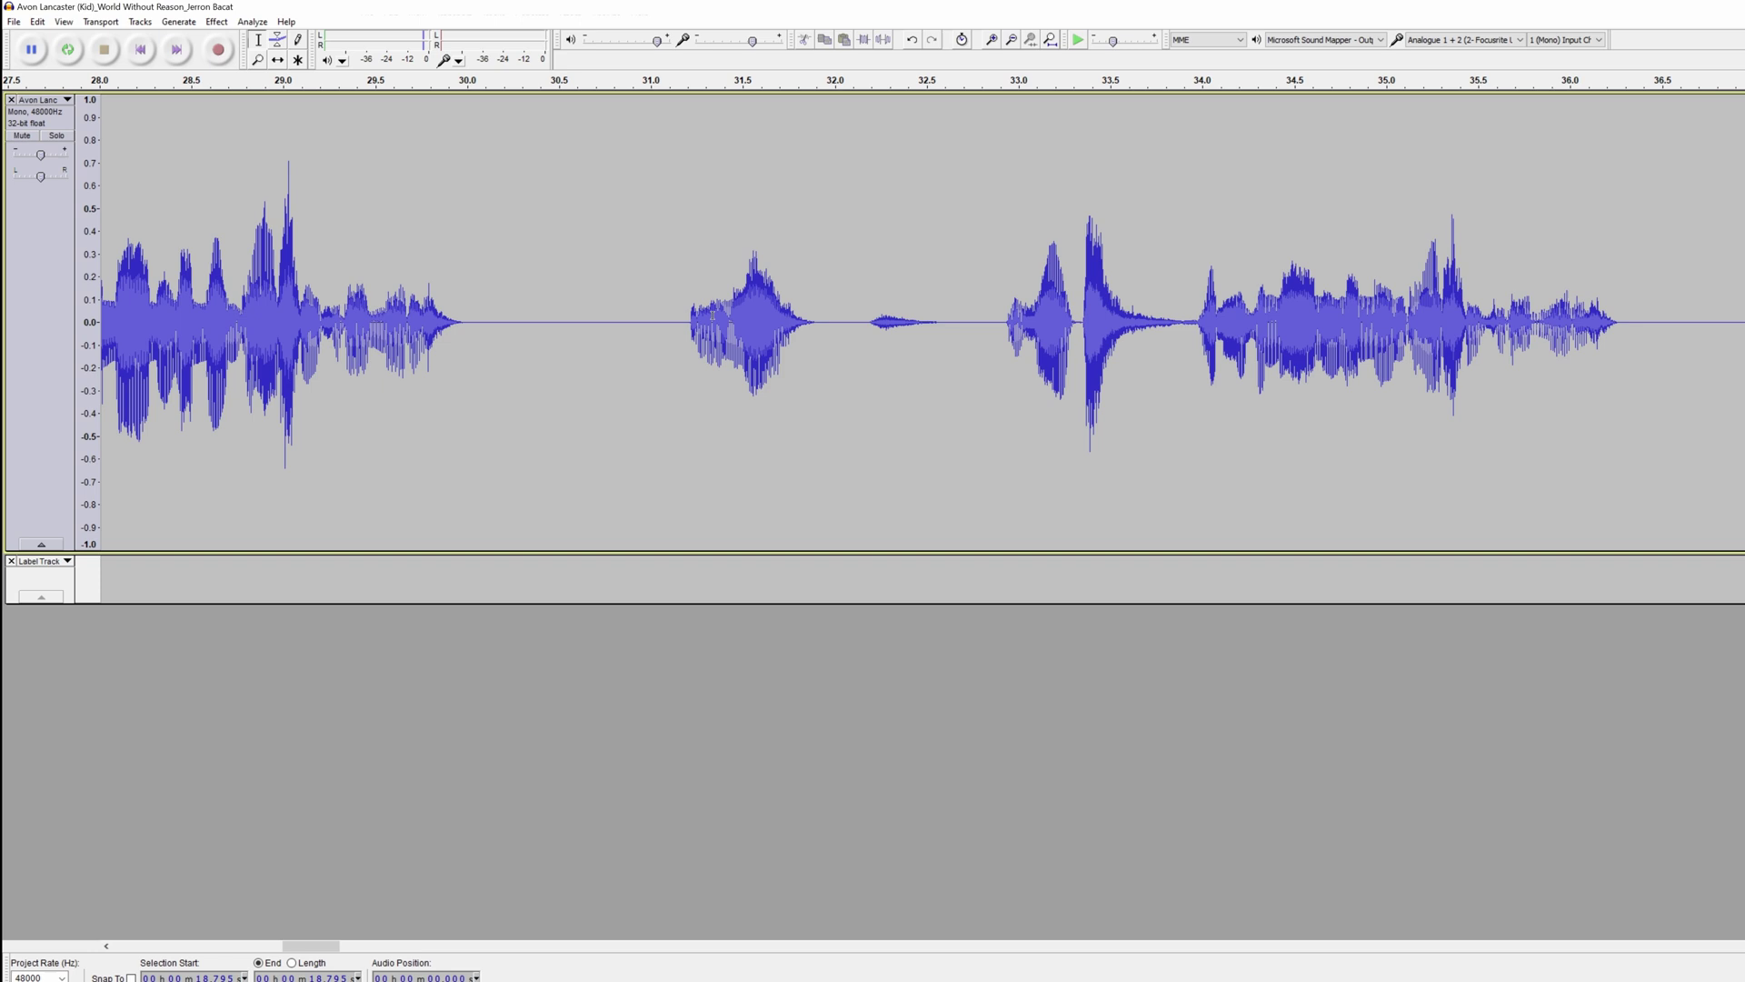
# - Label the line at about 31.2–36.3 s, trimming the end to 36.29 s
pyautogui.moveTo(680, 341); pyautogui.dragTo(1633, 320)
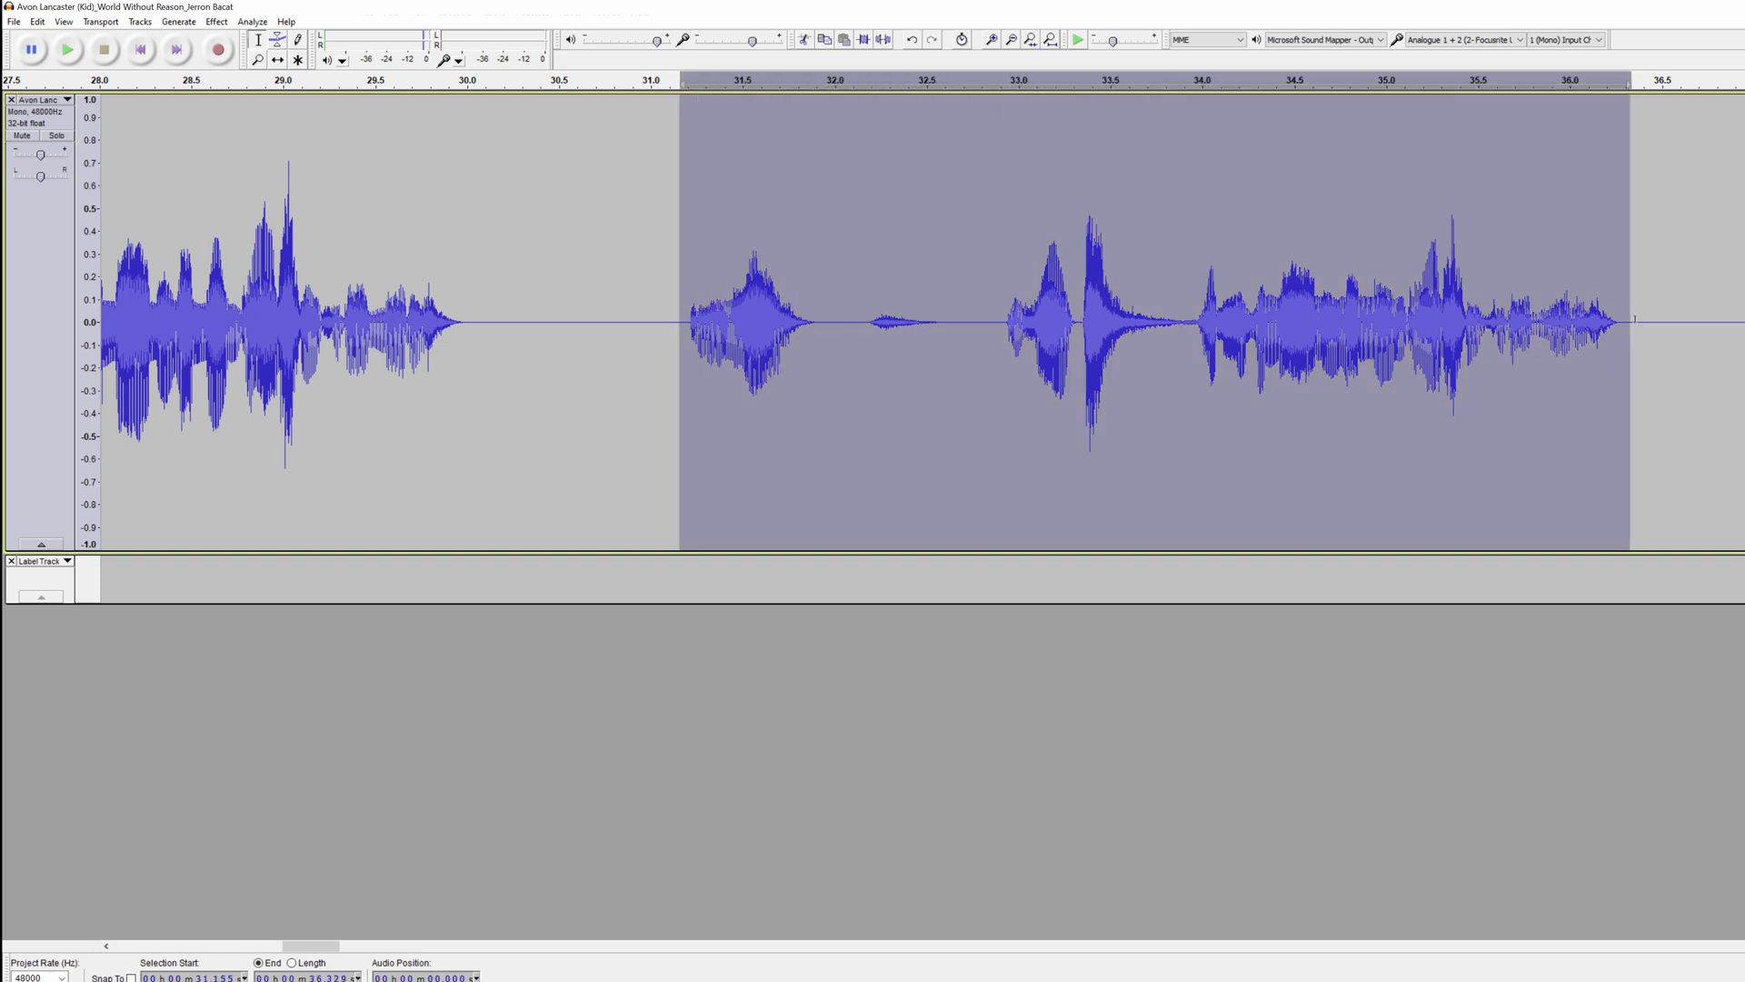
pyautogui.hotkey('ctrl', 'b')
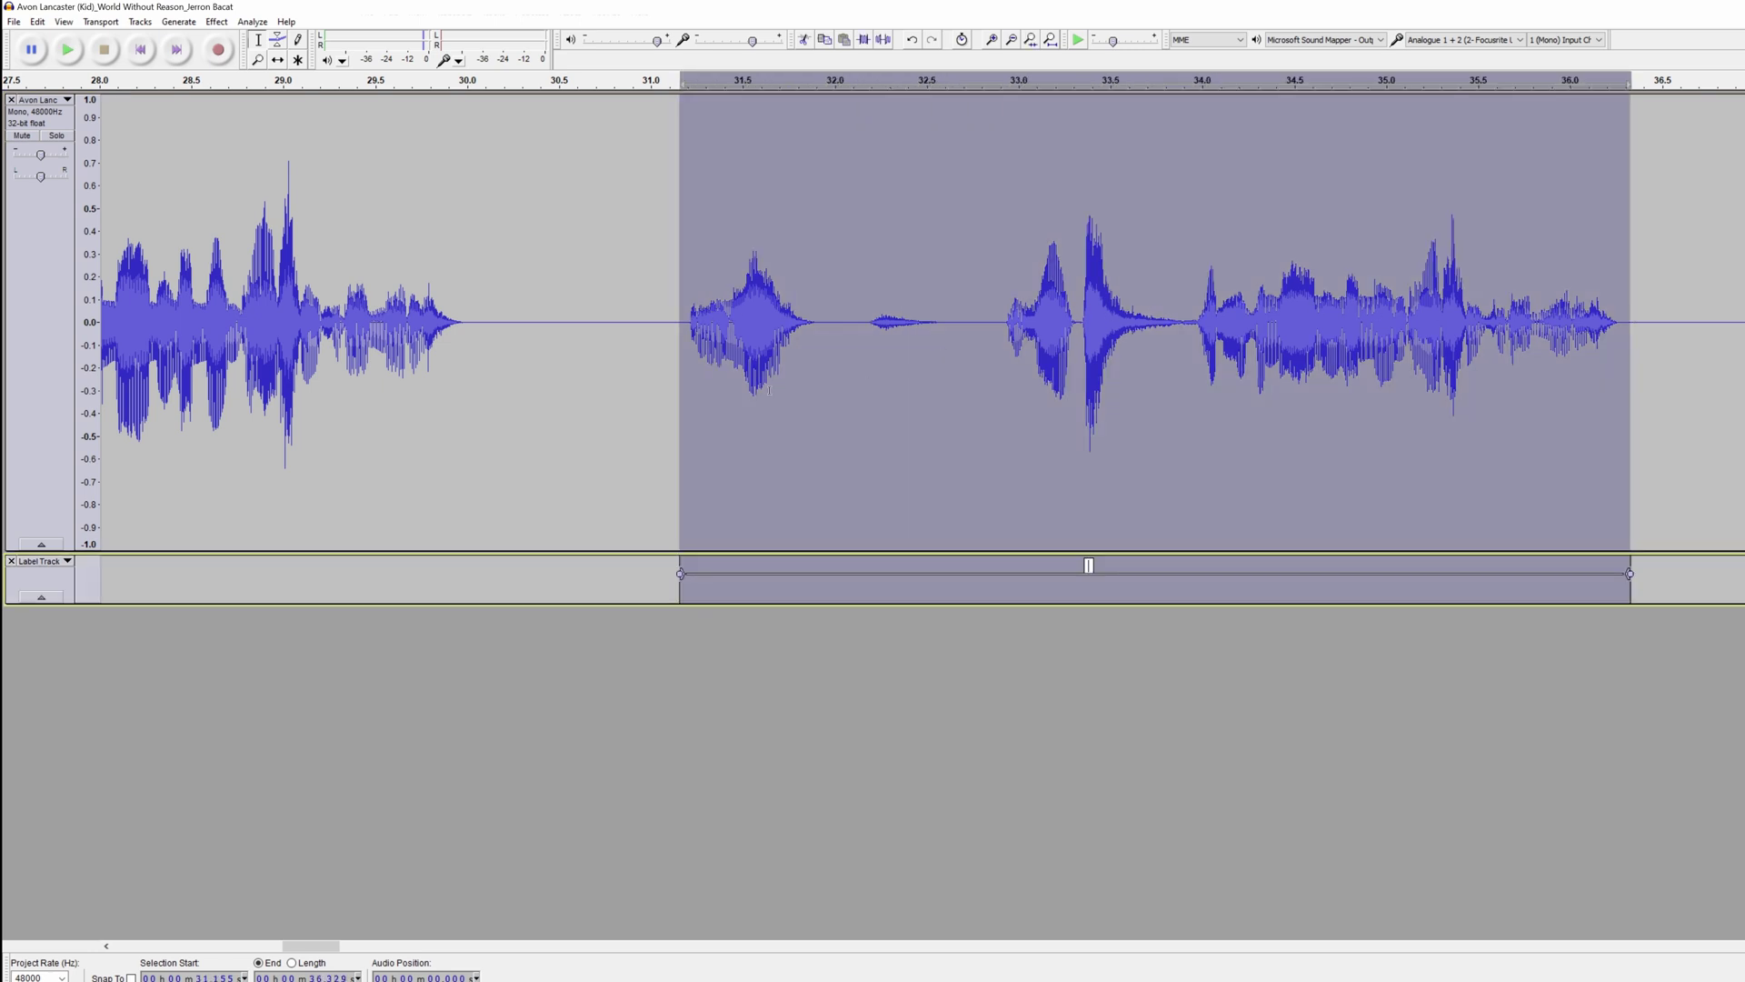
pyautogui.keyDown('ctrl'); pyautogui.scroll(3, 709, 391); pyautogui.keyUp('ctrl')
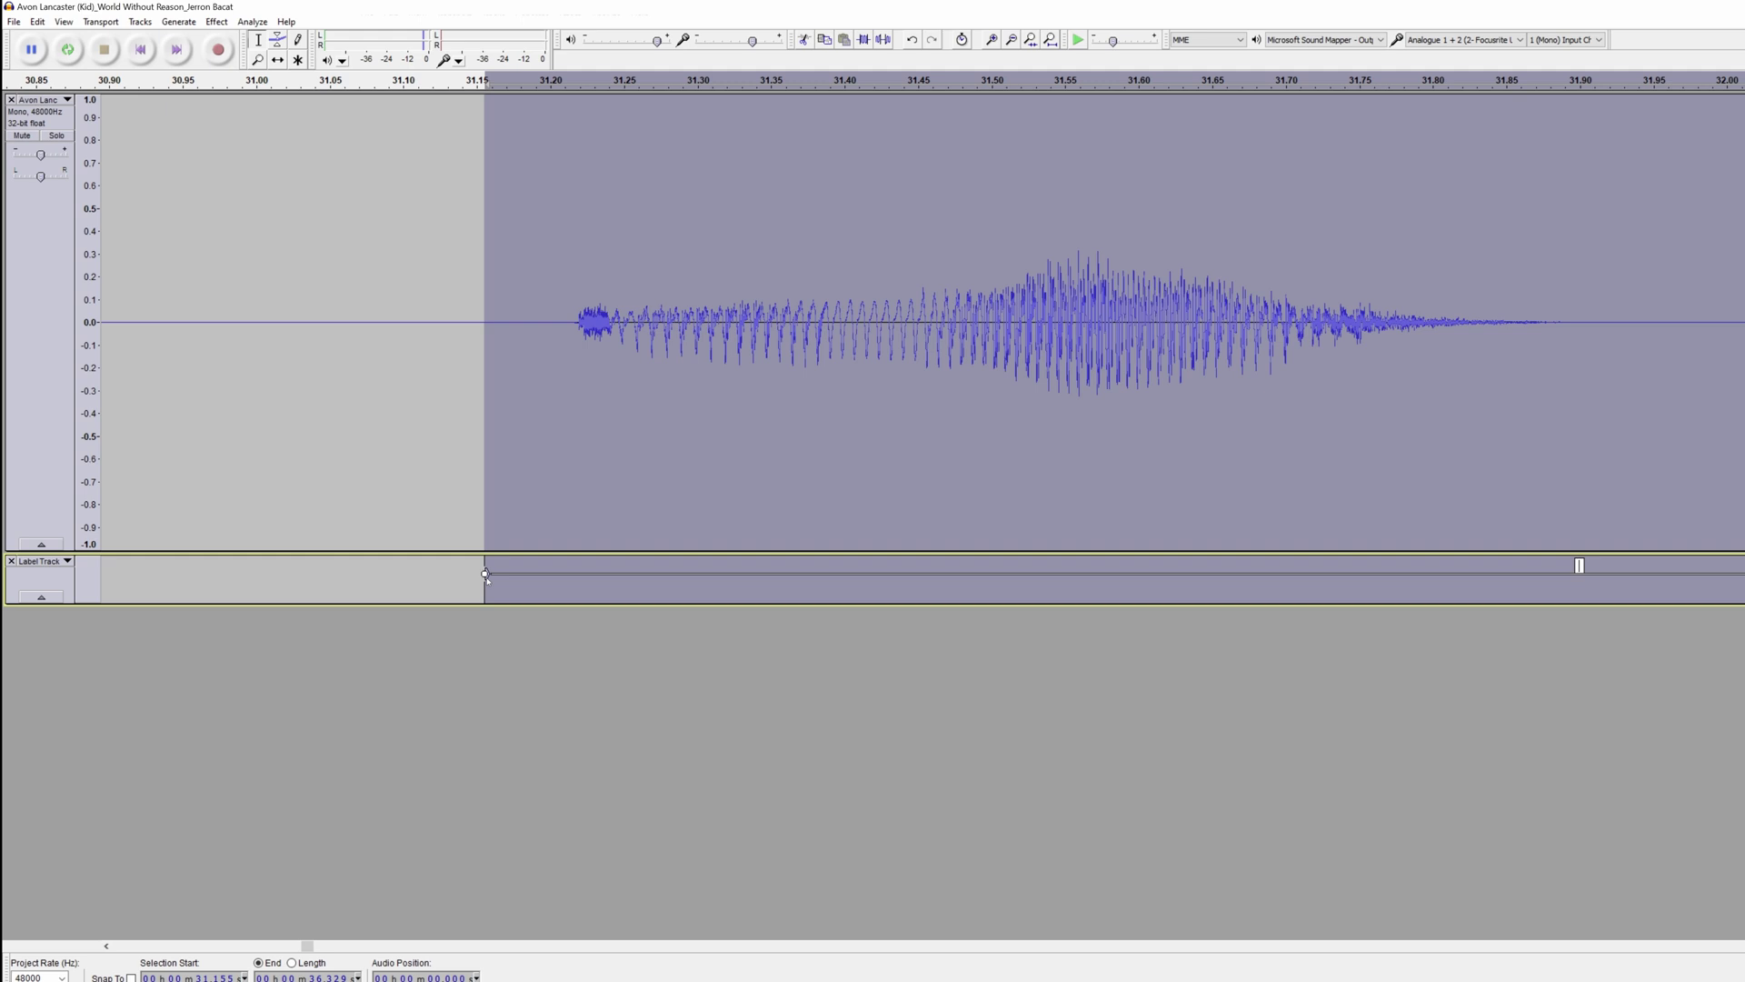
pyautogui.moveTo(486, 573); pyautogui.dragTo(562, 573)
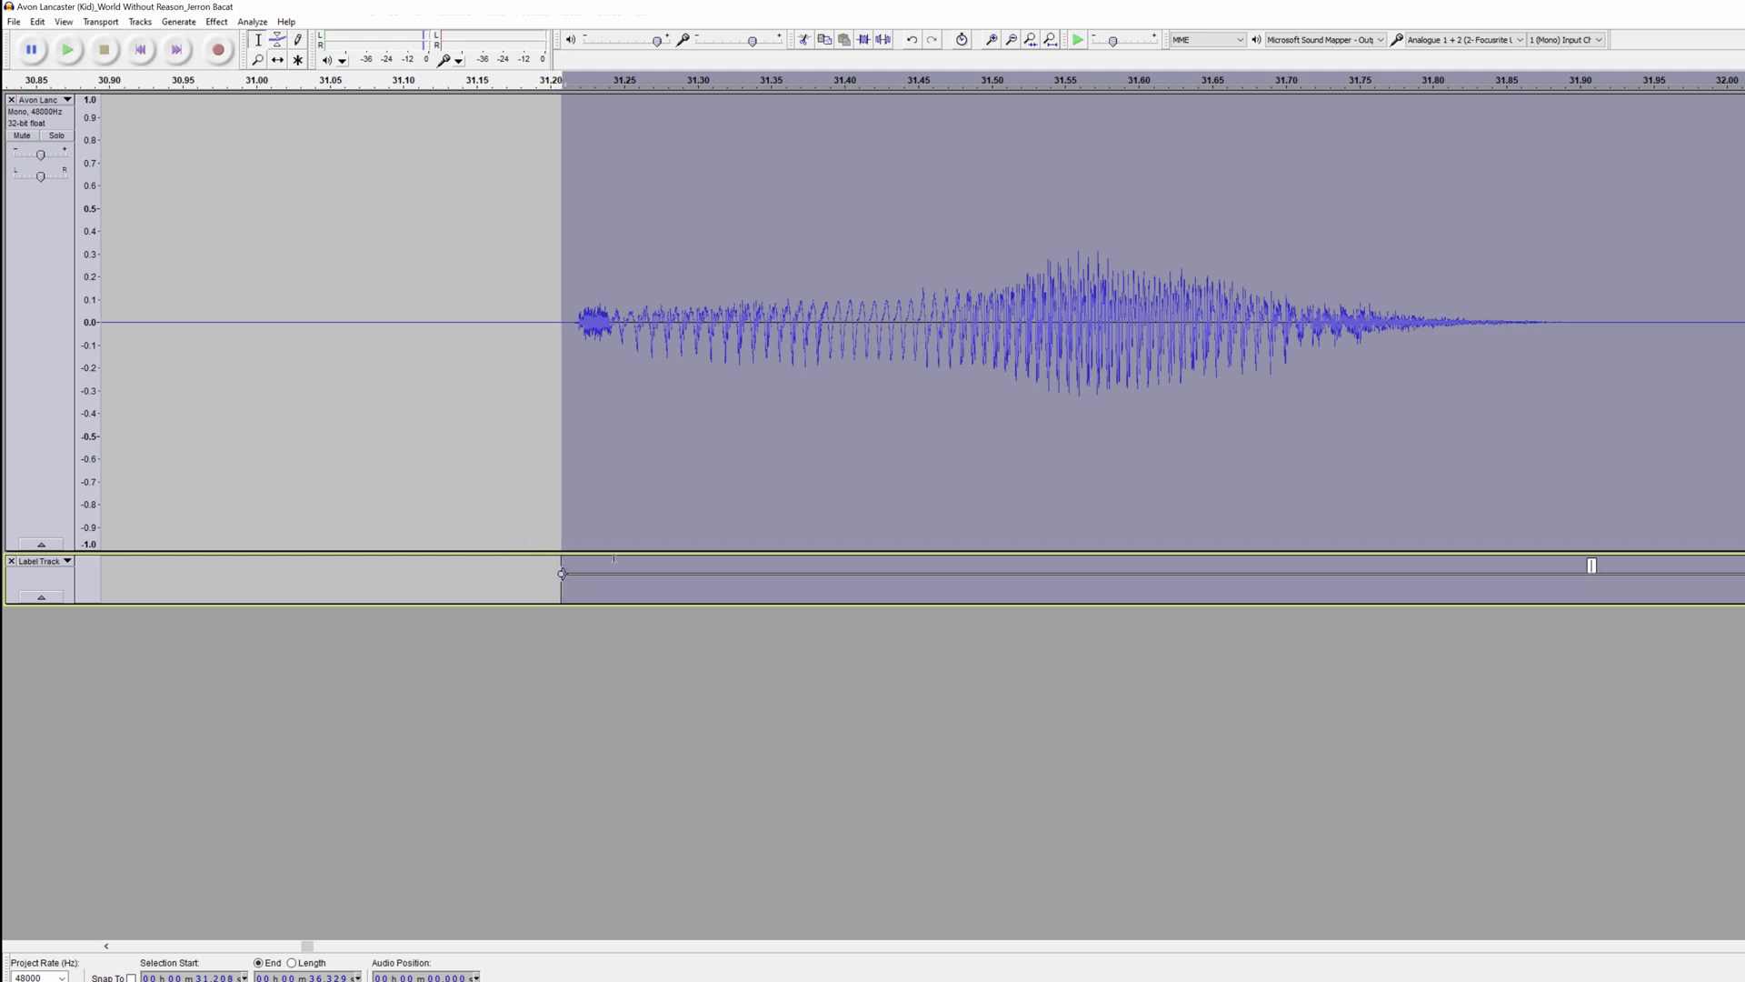
pyautogui.keyDown('ctrl'); pyautogui.scroll(-4, 694, 391); pyautogui.keyUp('ctrl')
pyautogui.keyDown('ctrl'); pyautogui.scroll(4, 1154, 391); pyautogui.keyUp('ctrl')
pyautogui.press('shift')
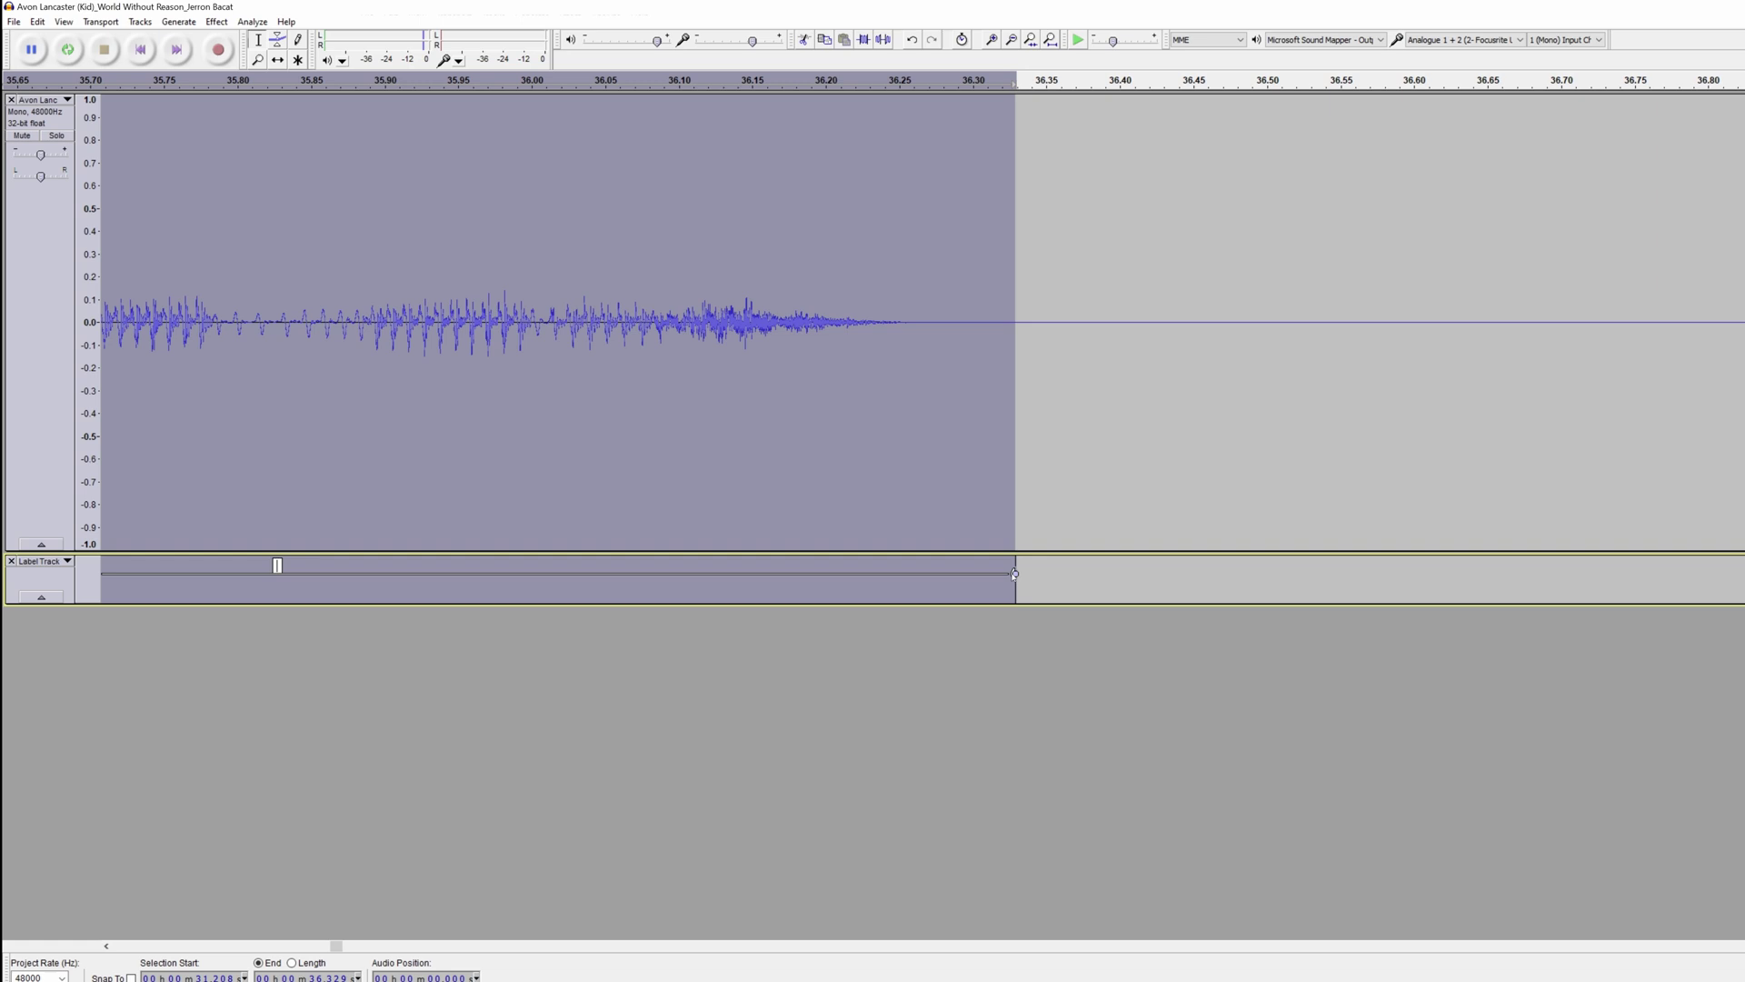
pyautogui.moveTo(1015, 573); pyautogui.dragTo(947, 573)
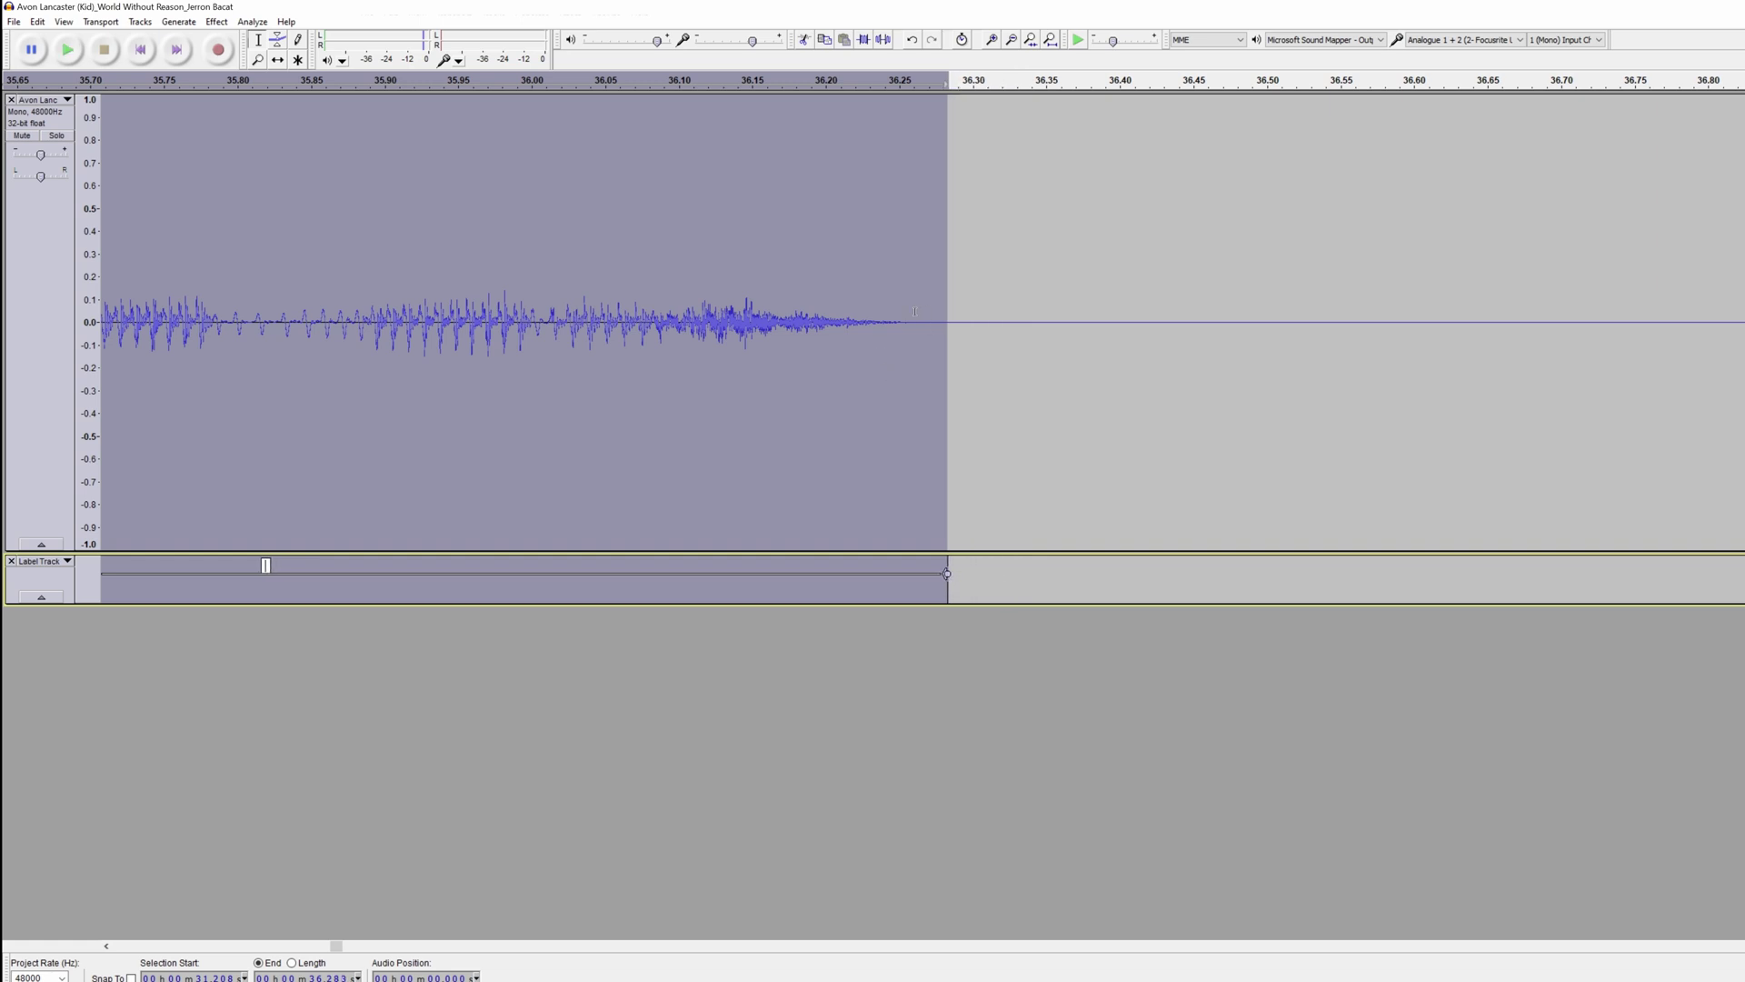
# - Open Export Multiple and set the file name prefix to 'avon'
pyautogui.scroll(-7, 941, 349)
pyautogui.click(444, 350)
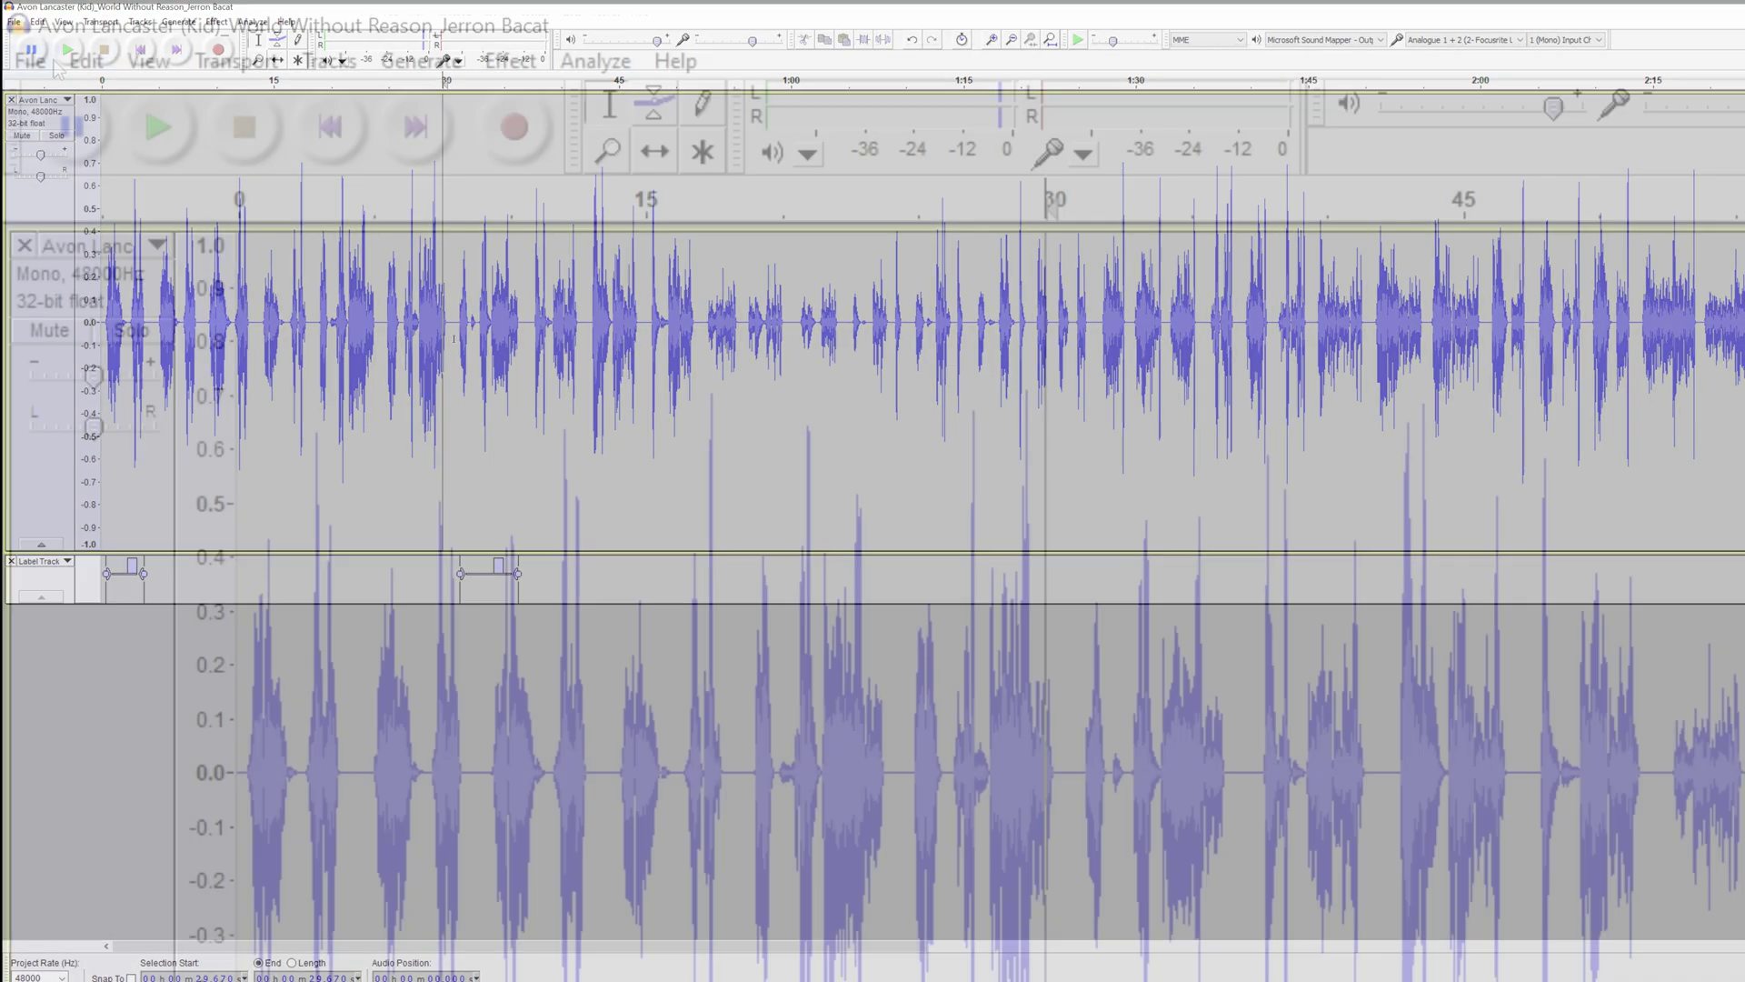
pyautogui.click(13, 21)
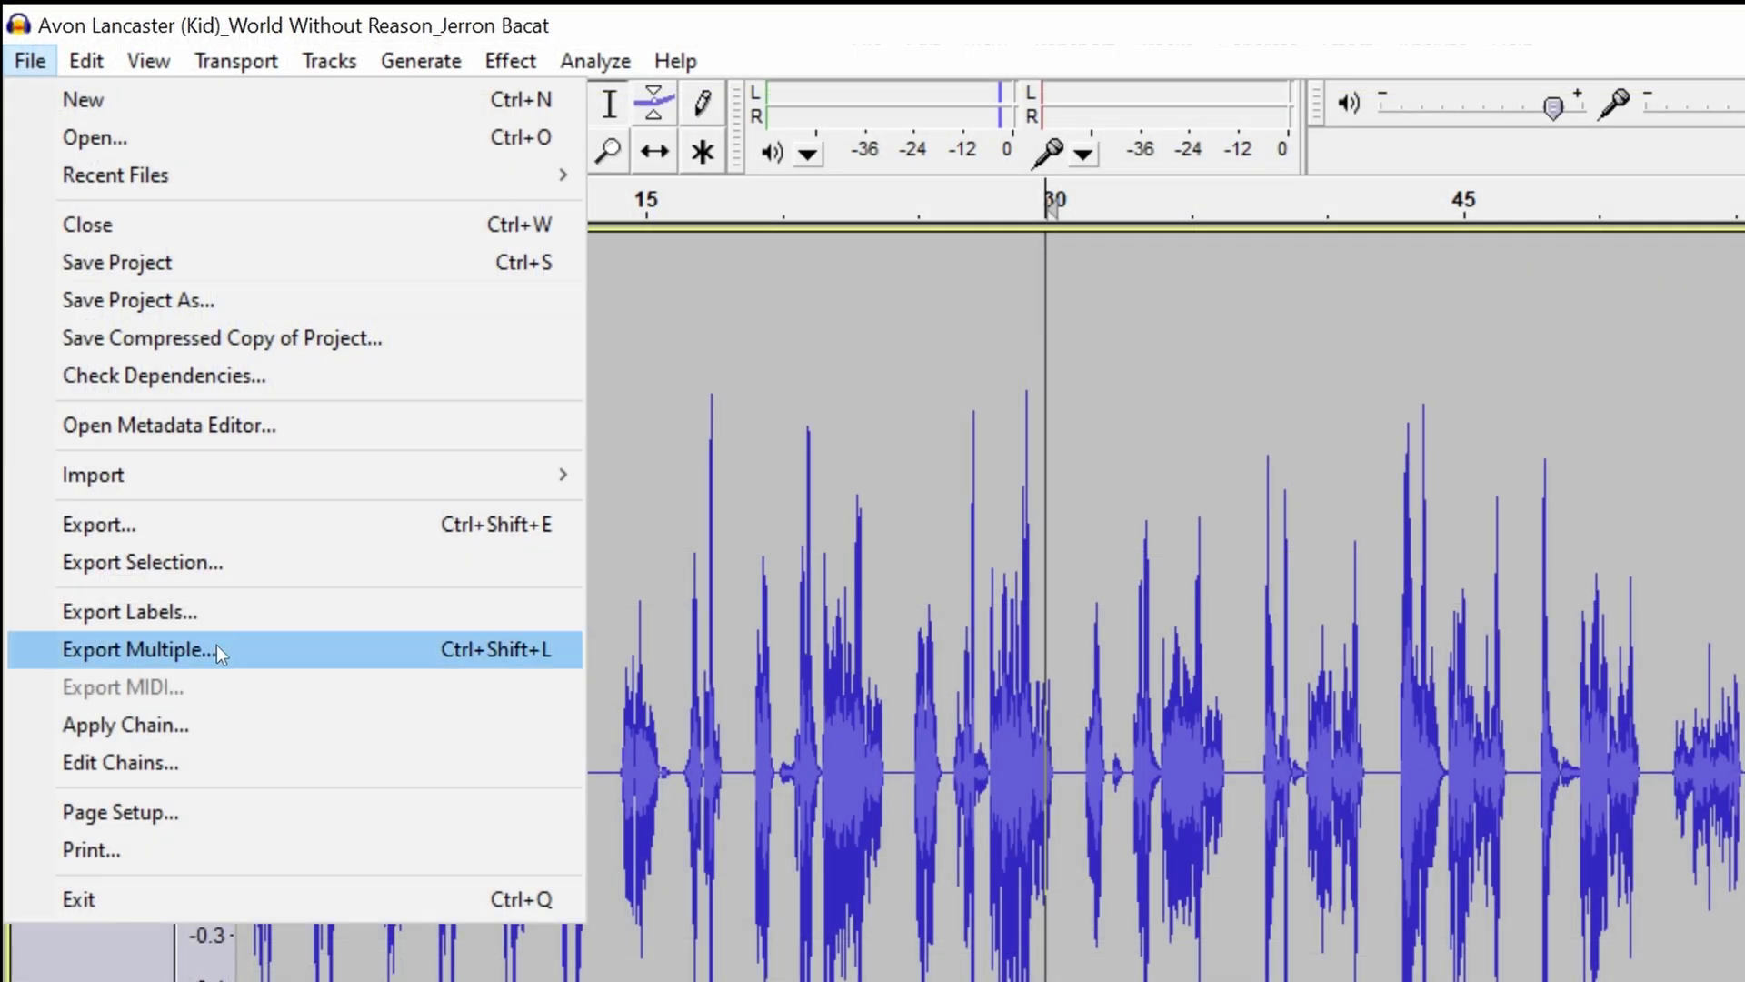
pyautogui.click(220, 657)
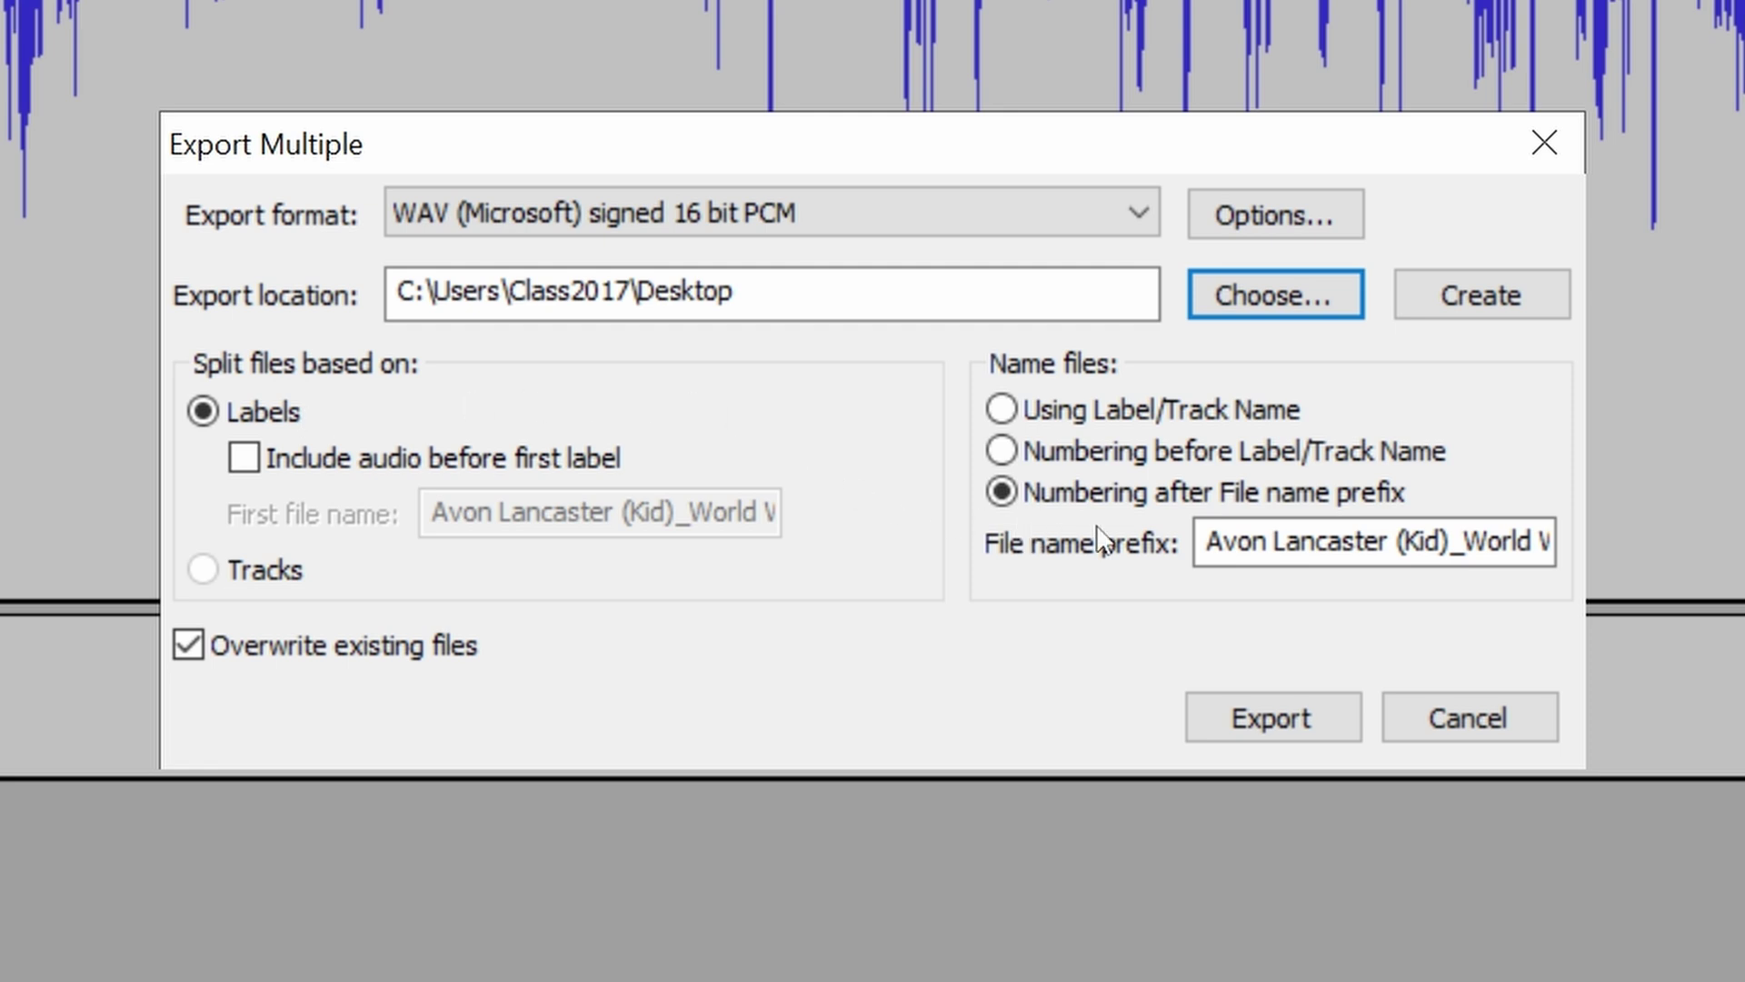
pyautogui.click(1243, 534)
pyautogui.doubleClick(1244, 534)
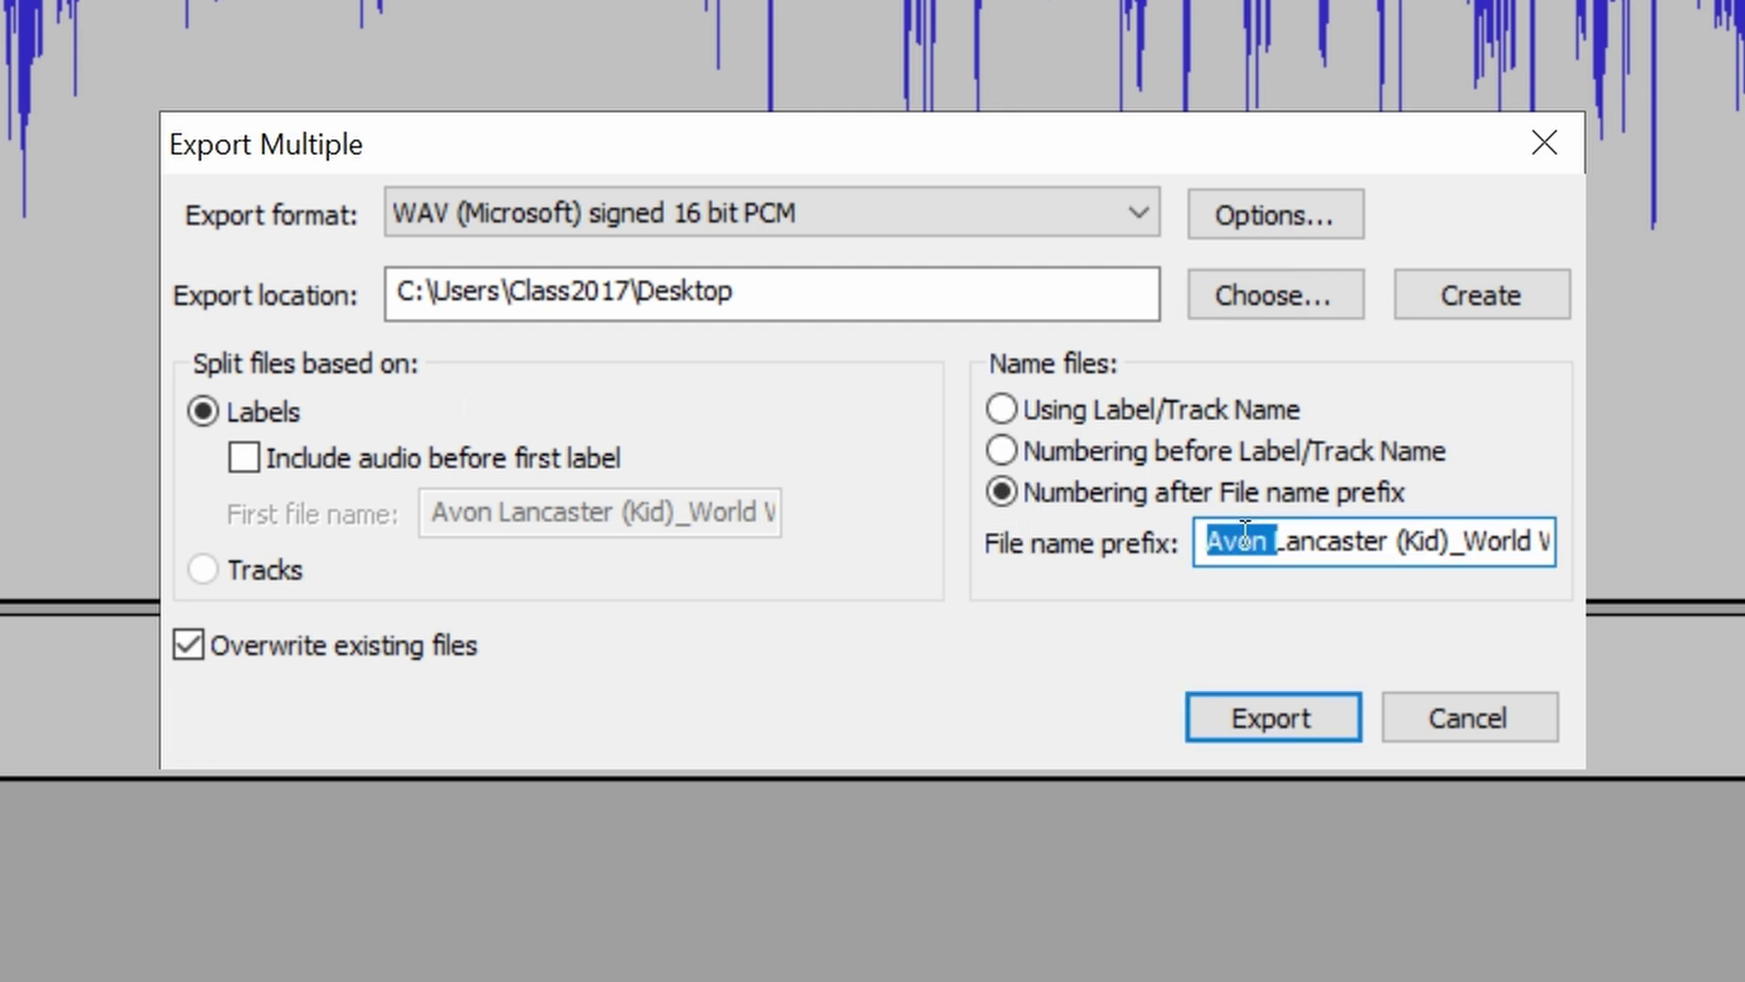
pyautogui.hotkey('ctrl', 'a')
pyautogui.write('avco')
pyautogui.press('BackSpace')
pyautogui.press('BackSpace')
pyautogui.write('on')
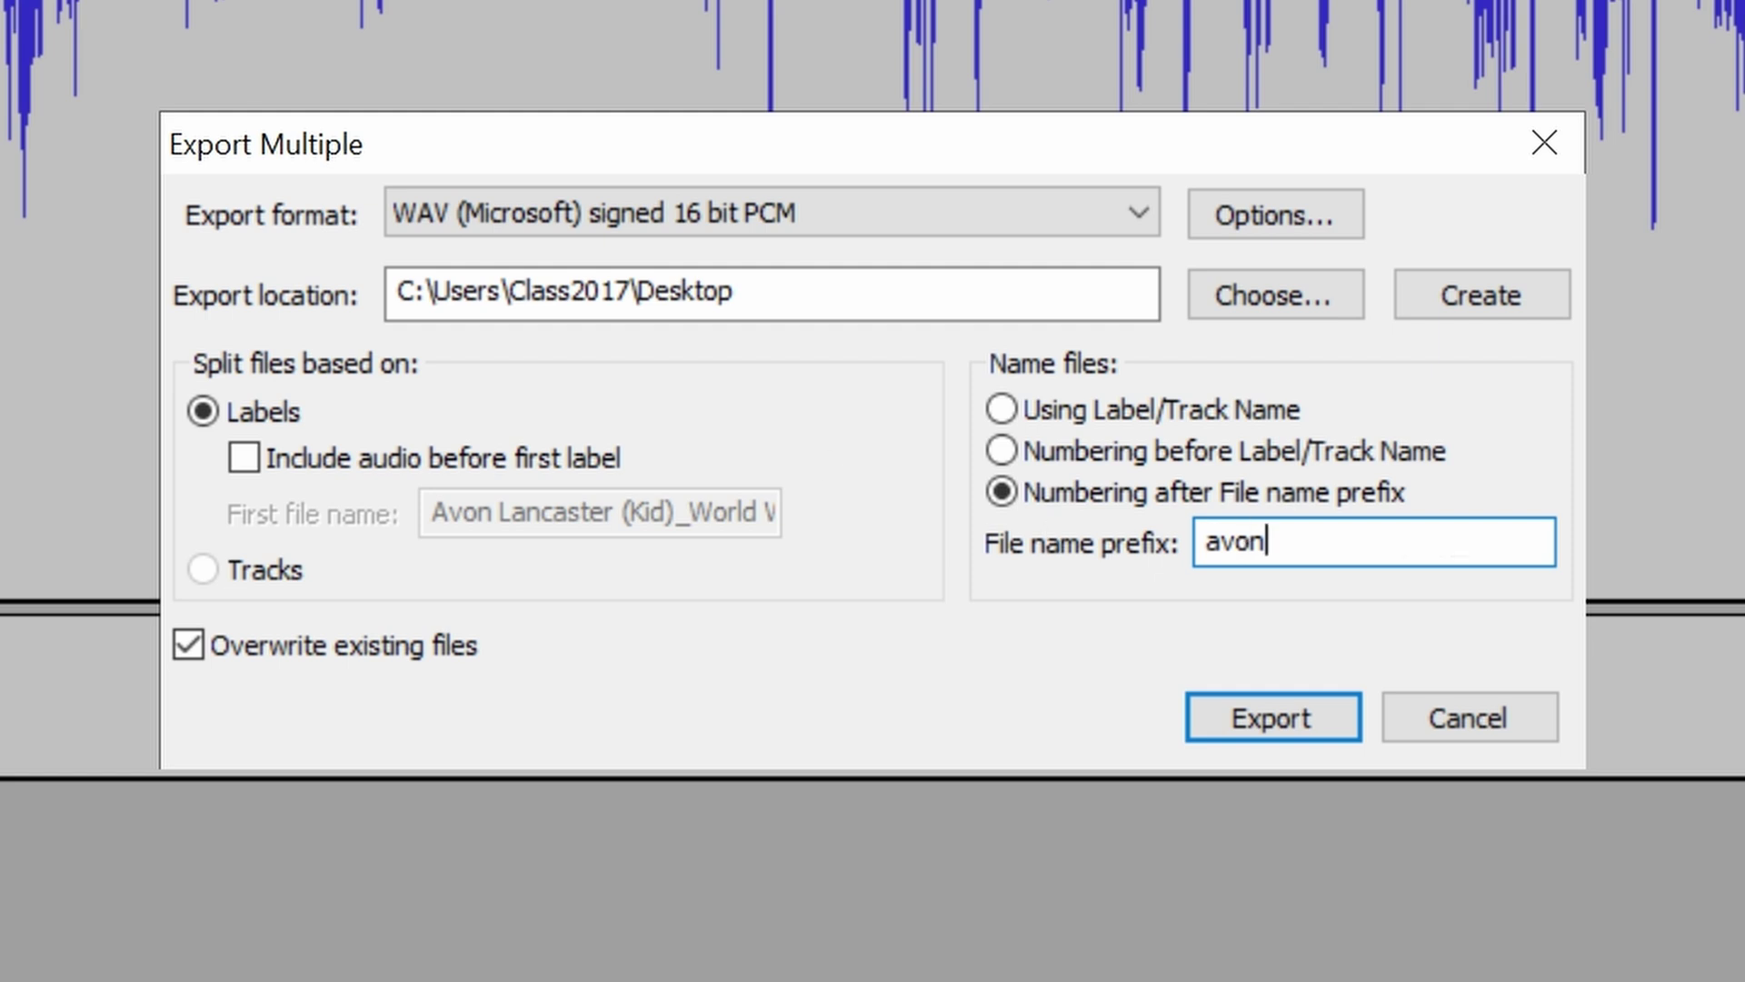
# - Export both labelled lines as WAVs into a new Desktop folder, AvonLines
pyautogui.click(1504, 307)
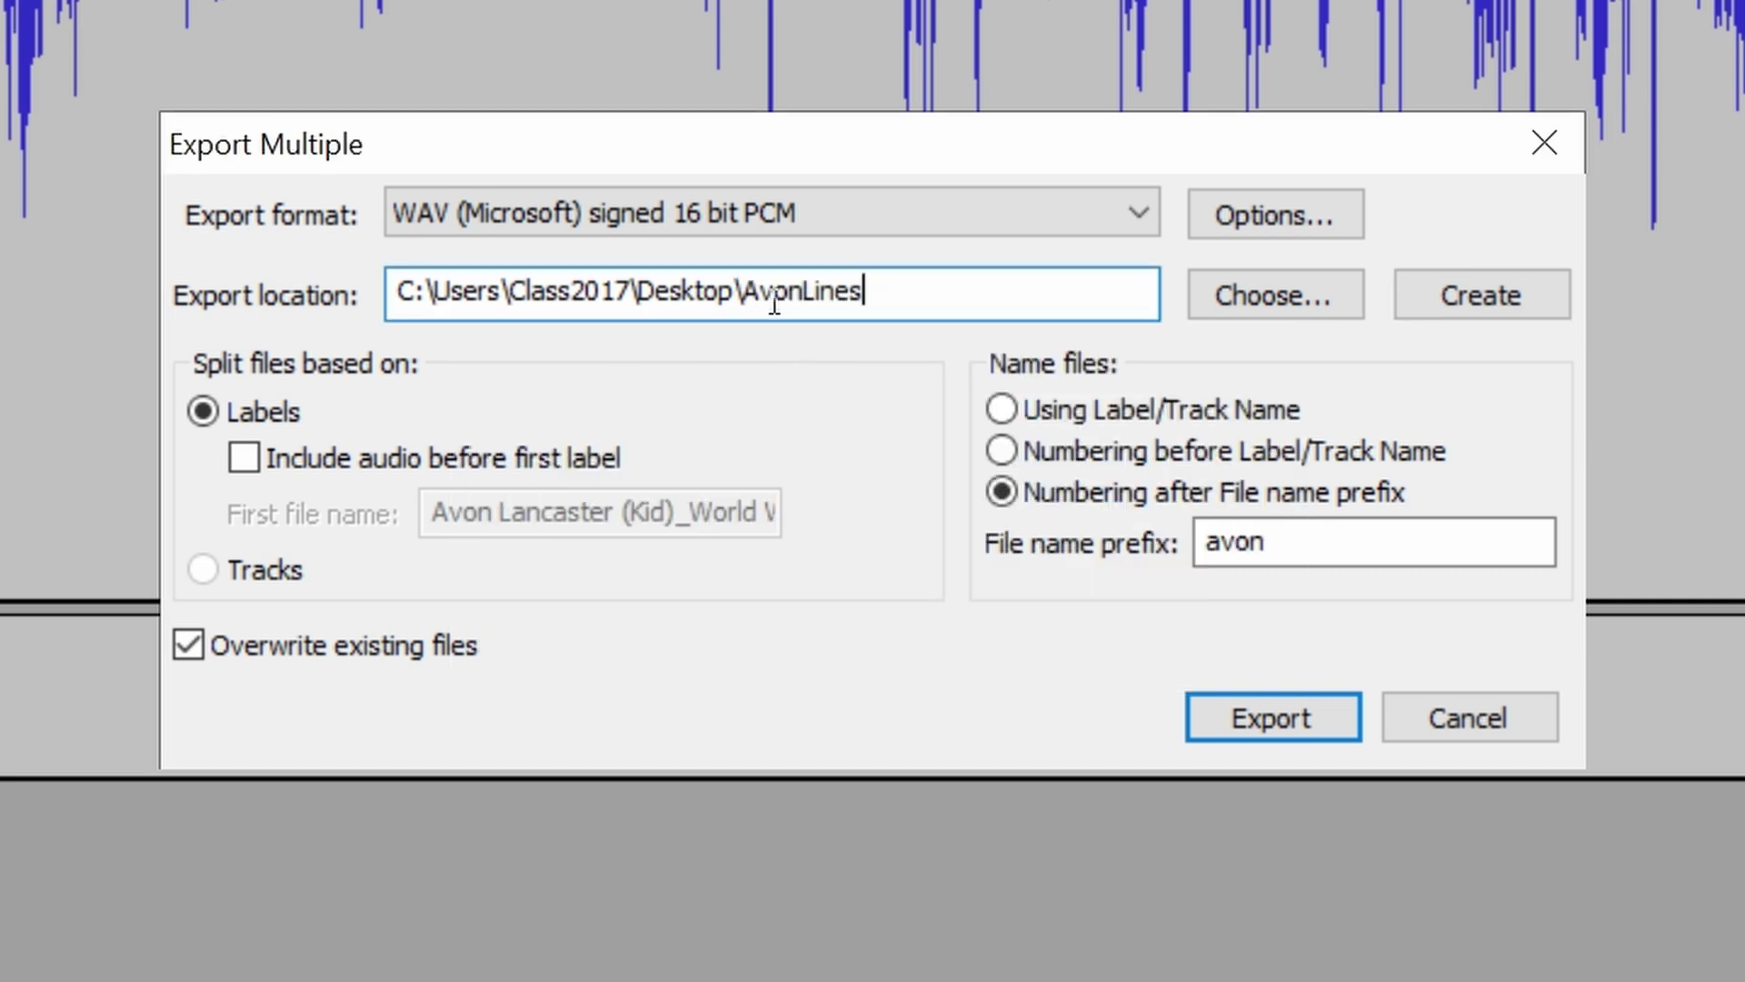
pyautogui.click(1473, 318)
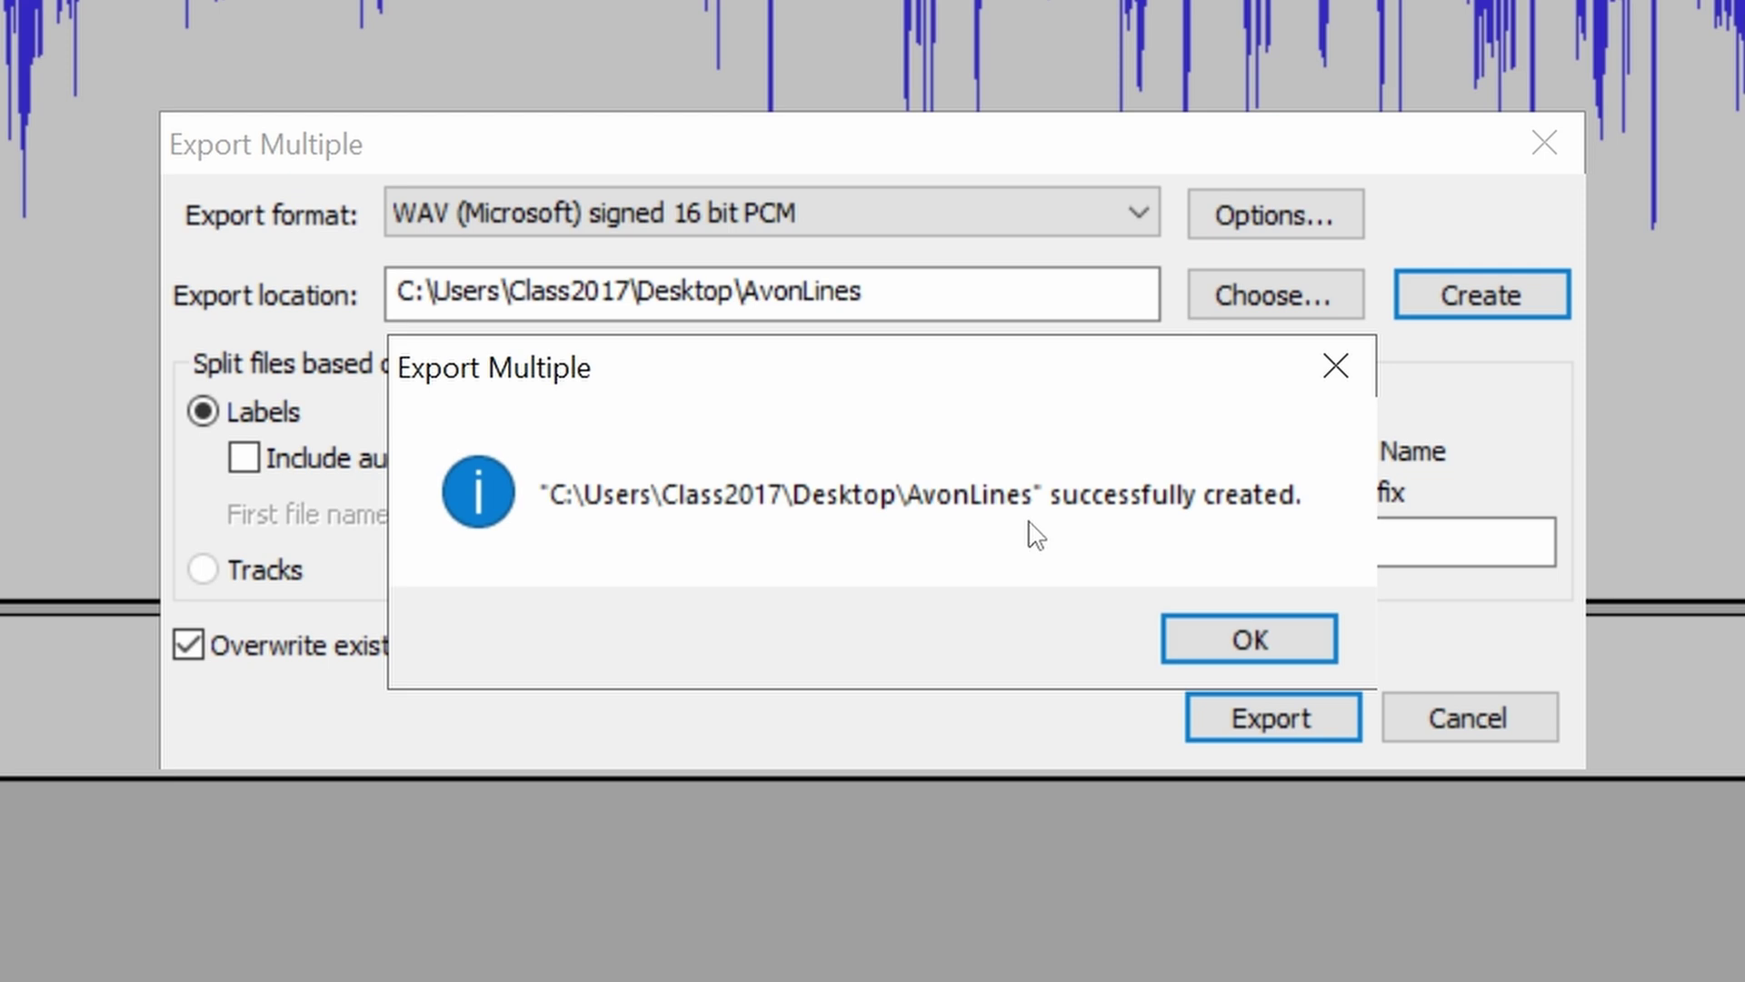
pyautogui.click(1317, 640)
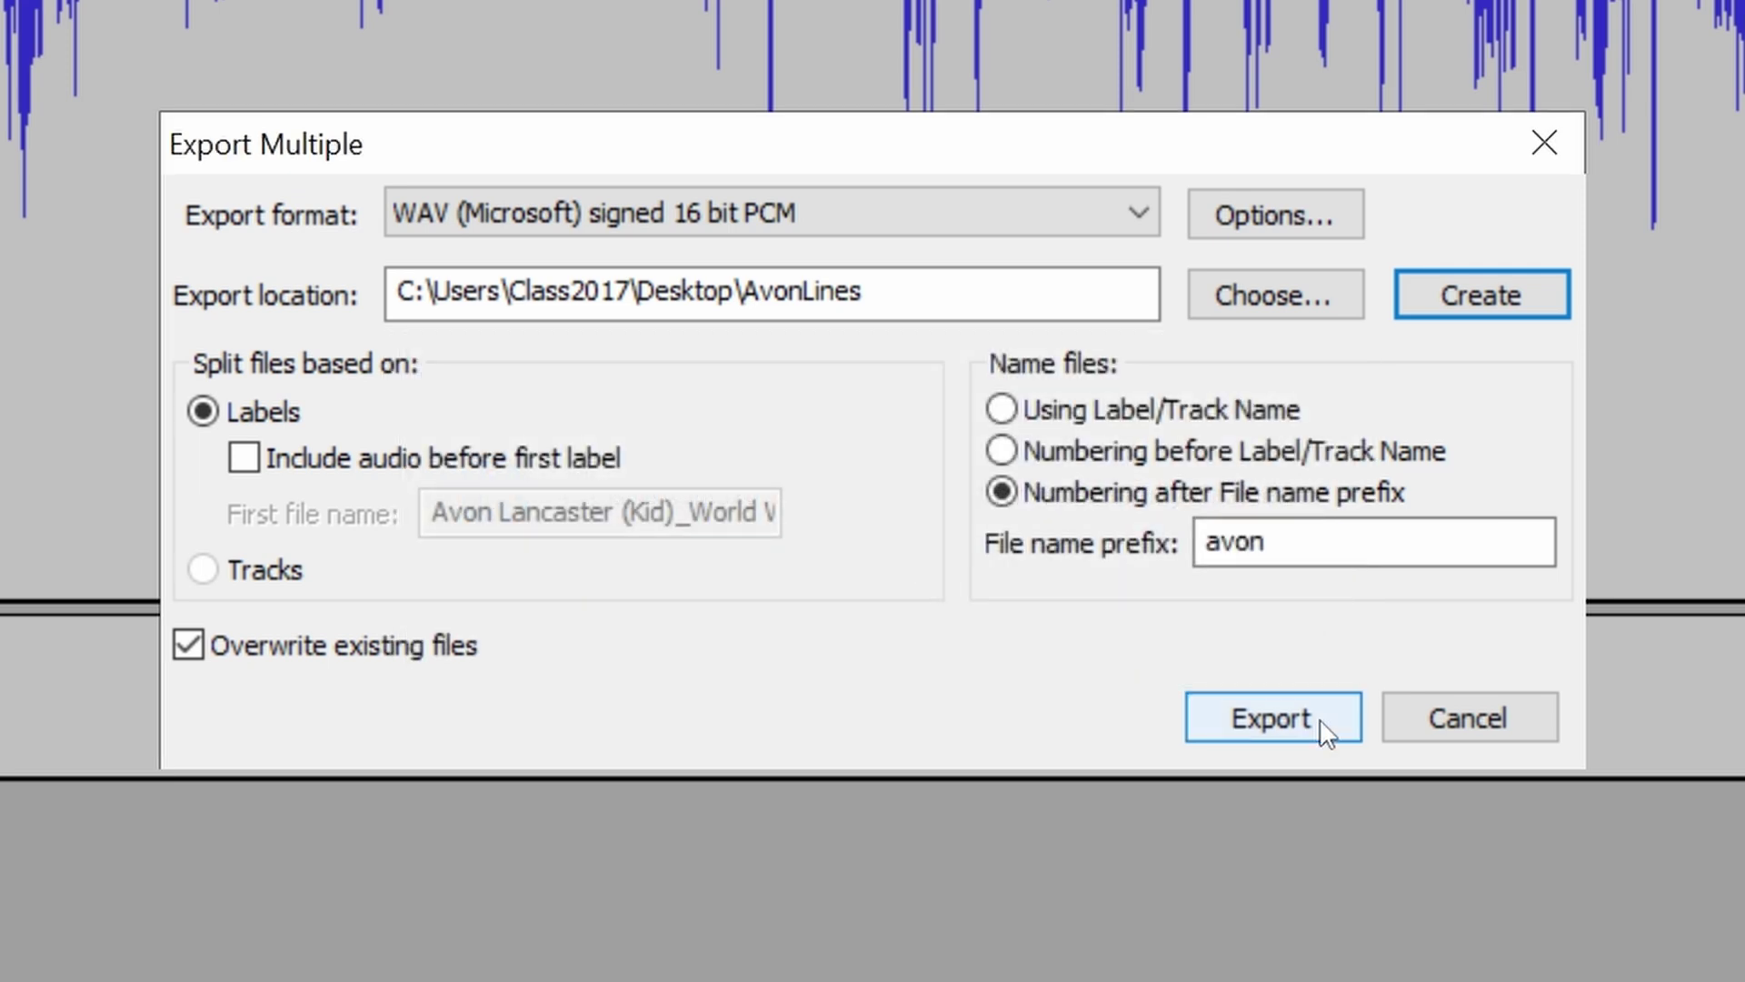
pyautogui.click(1273, 718)
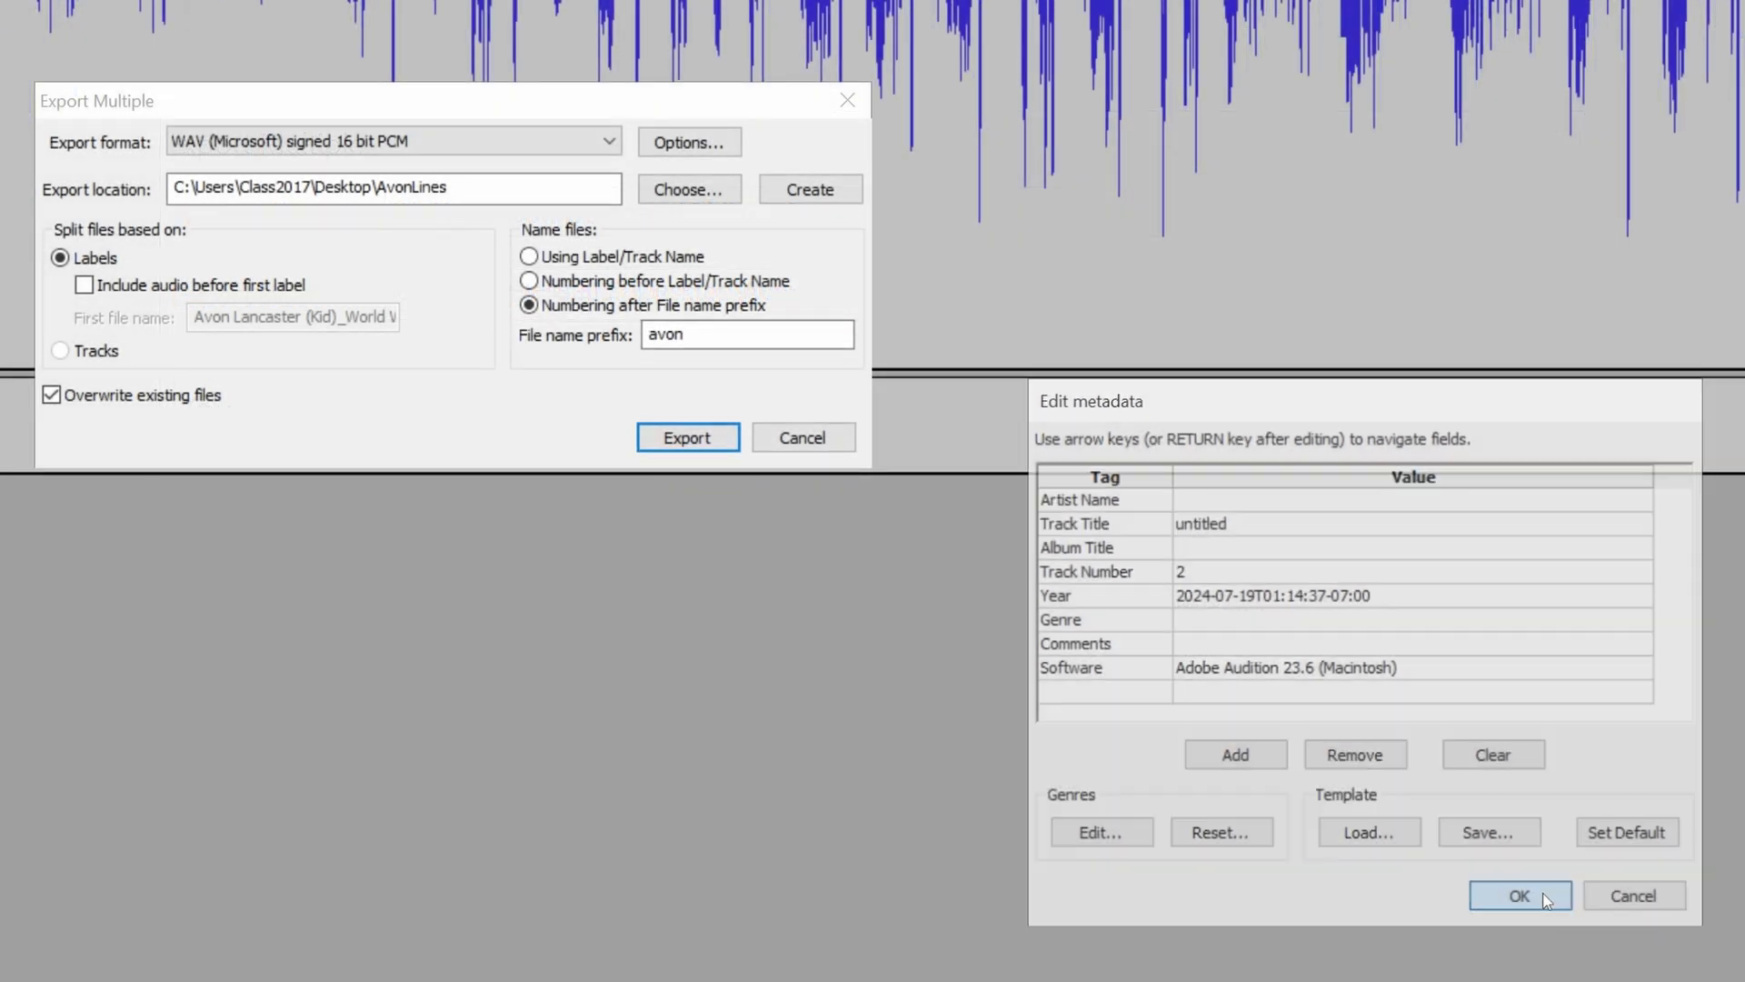
pyautogui.click(1545, 896)
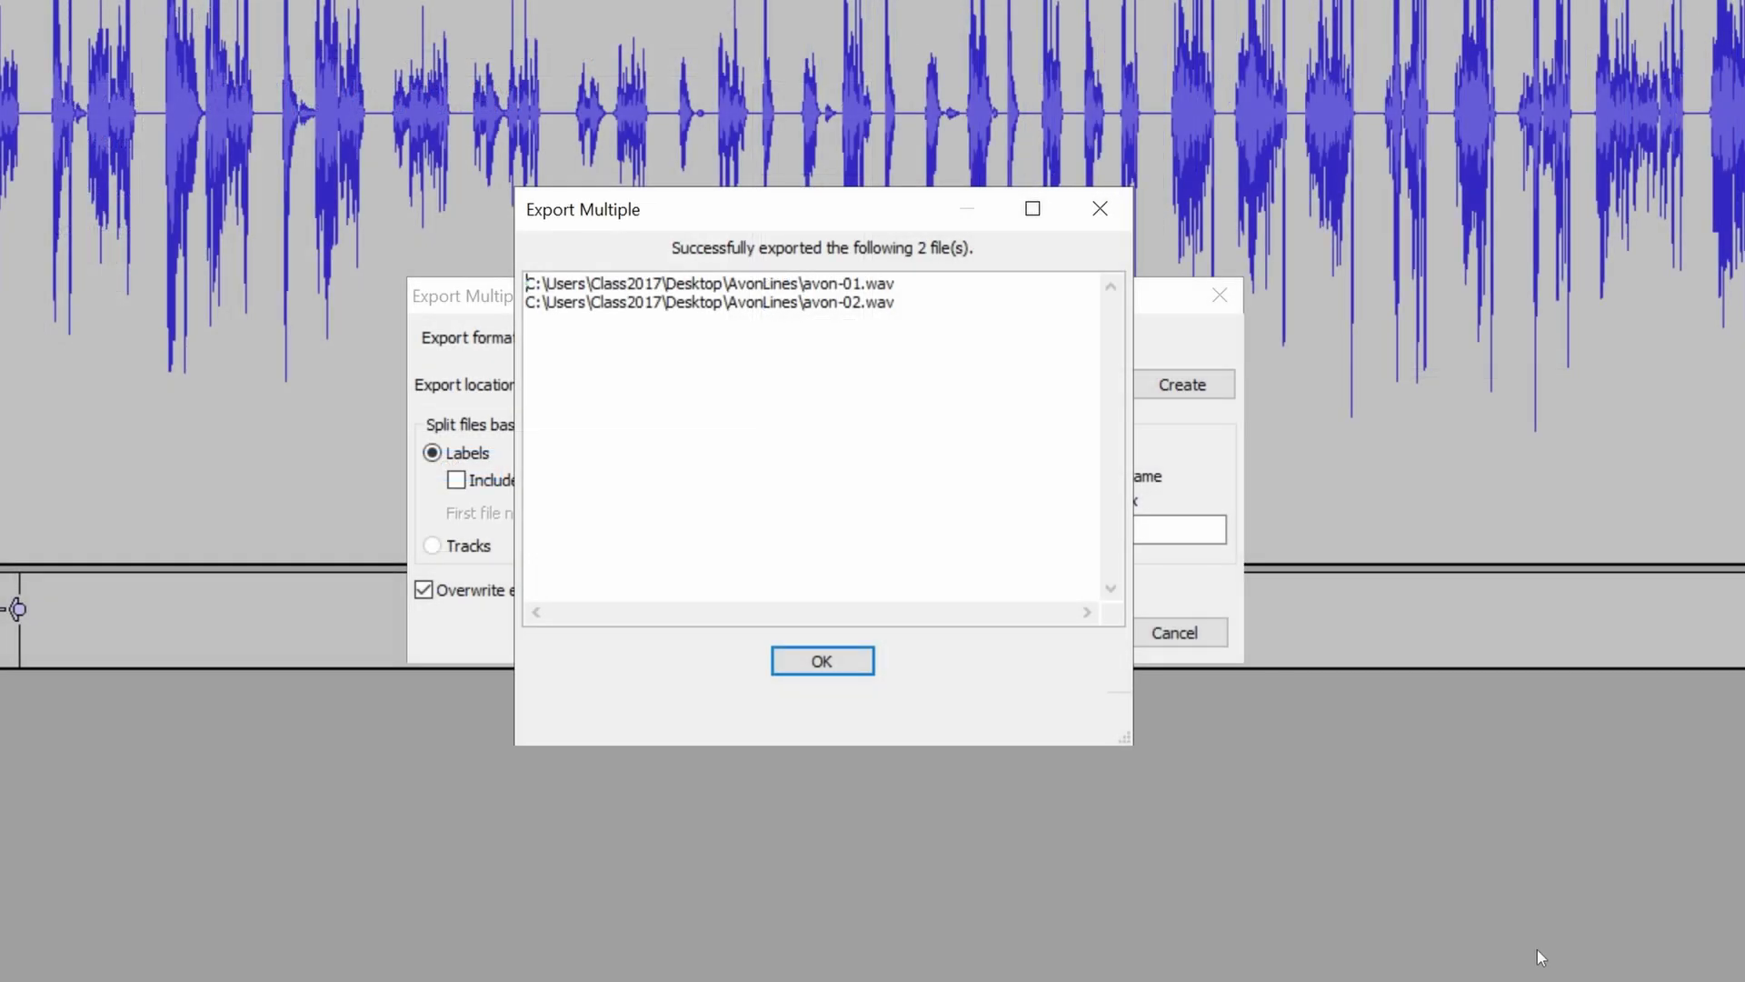
pyautogui.click(858, 671)
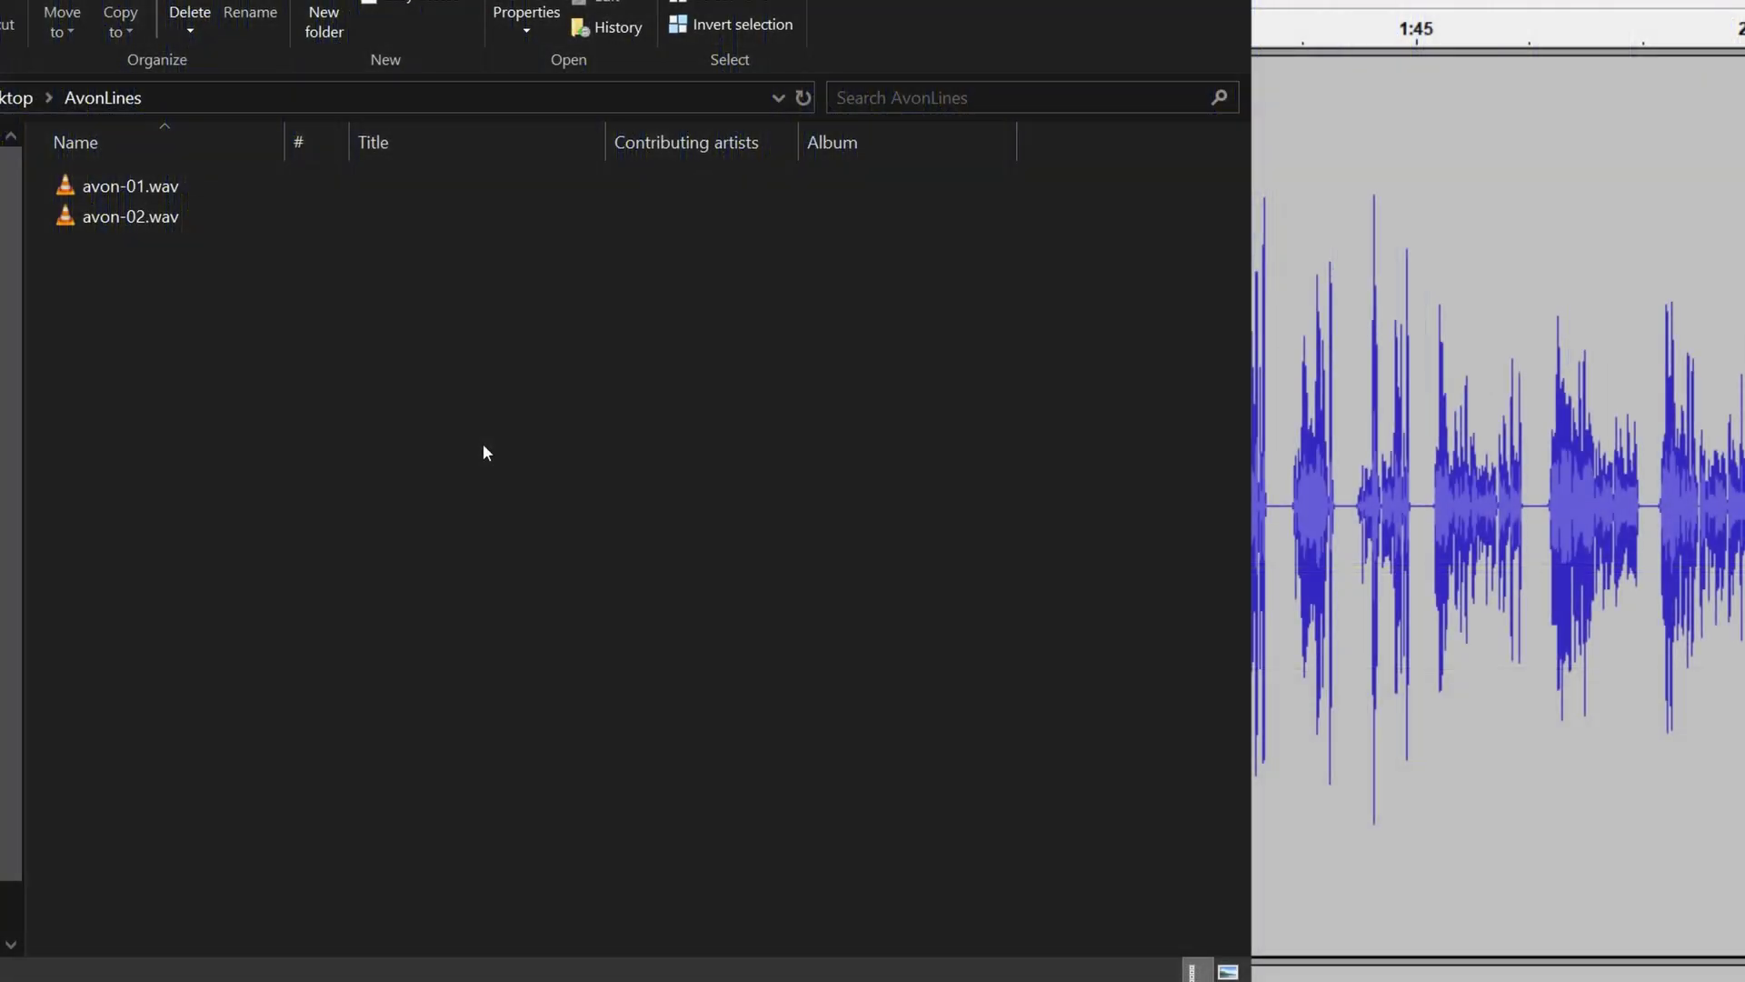
# - Start a new empty project and open the Edit Chains editor
pyautogui.click(885, 38)
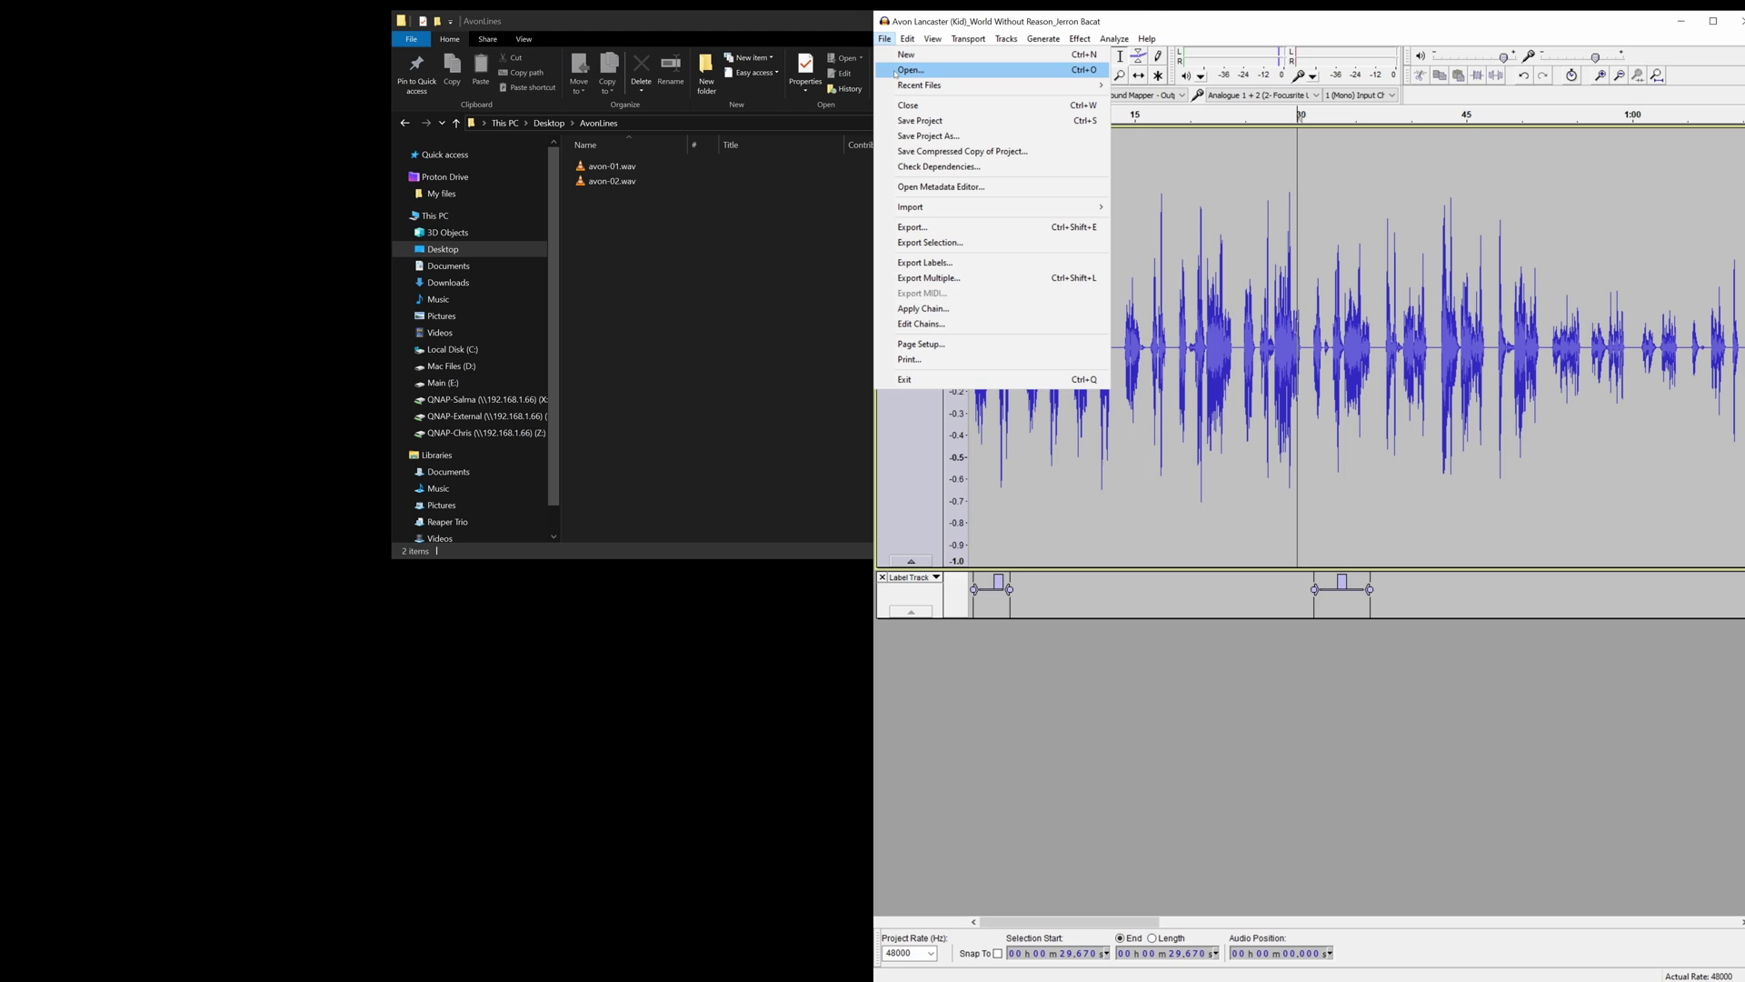
pyautogui.click(900, 56)
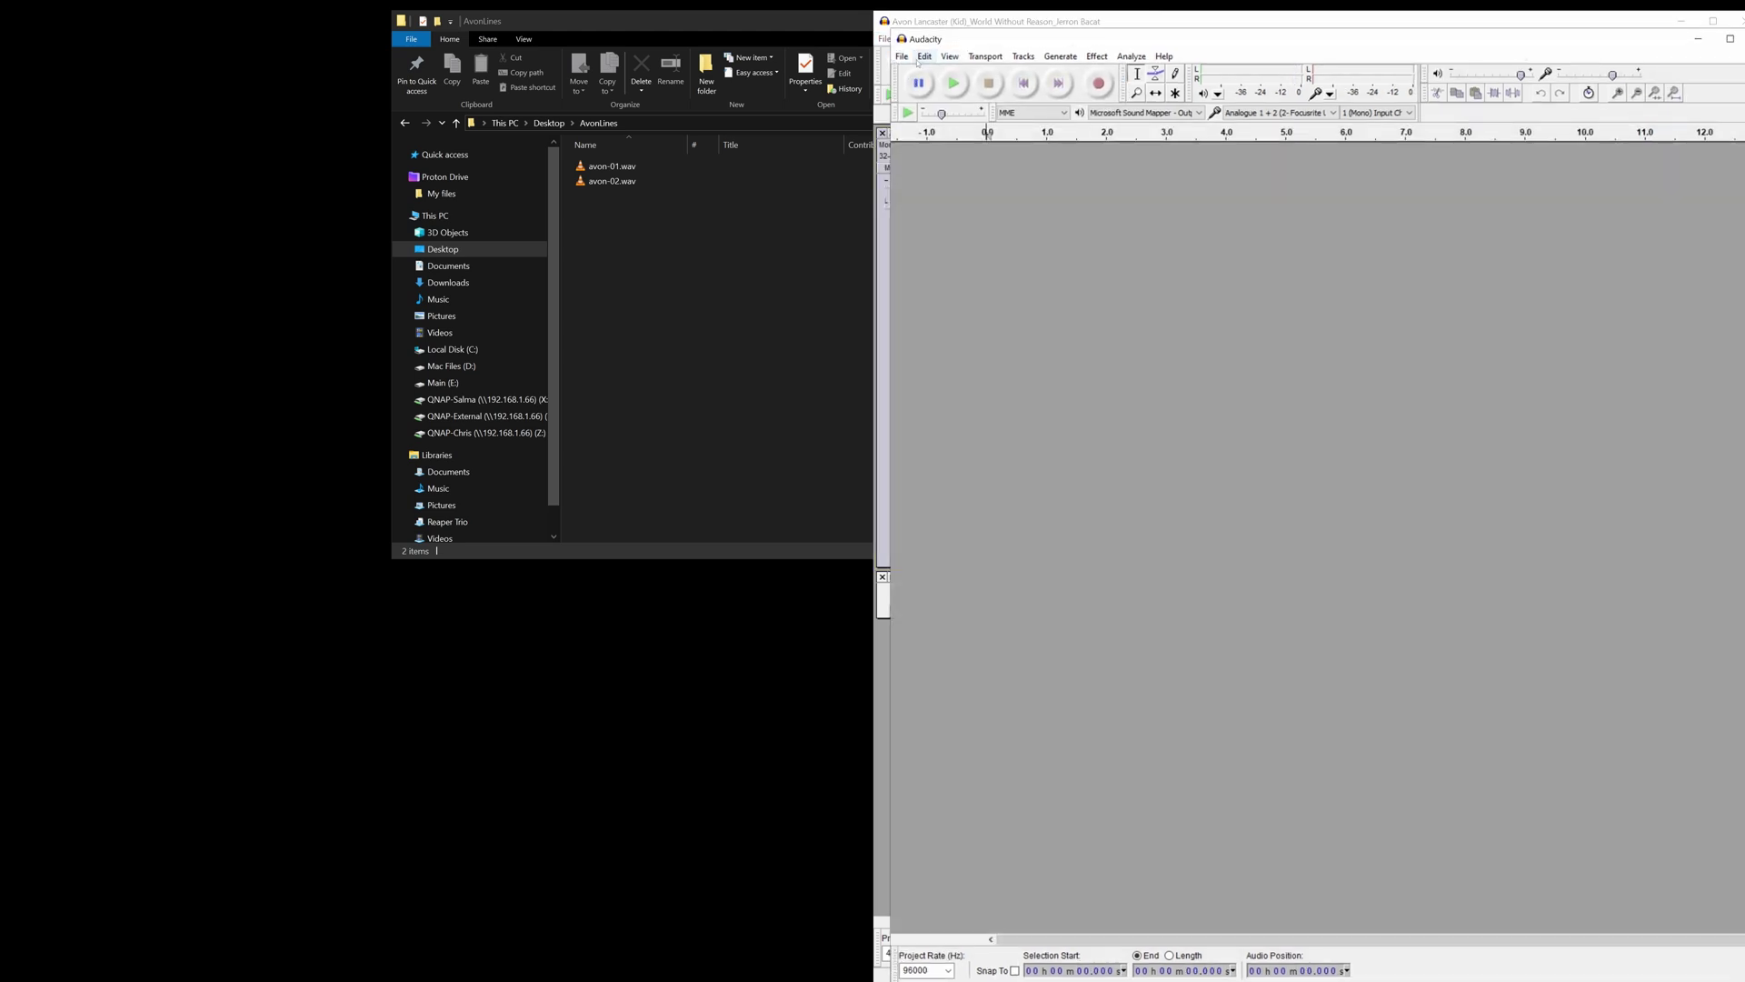
pyautogui.click(902, 57)
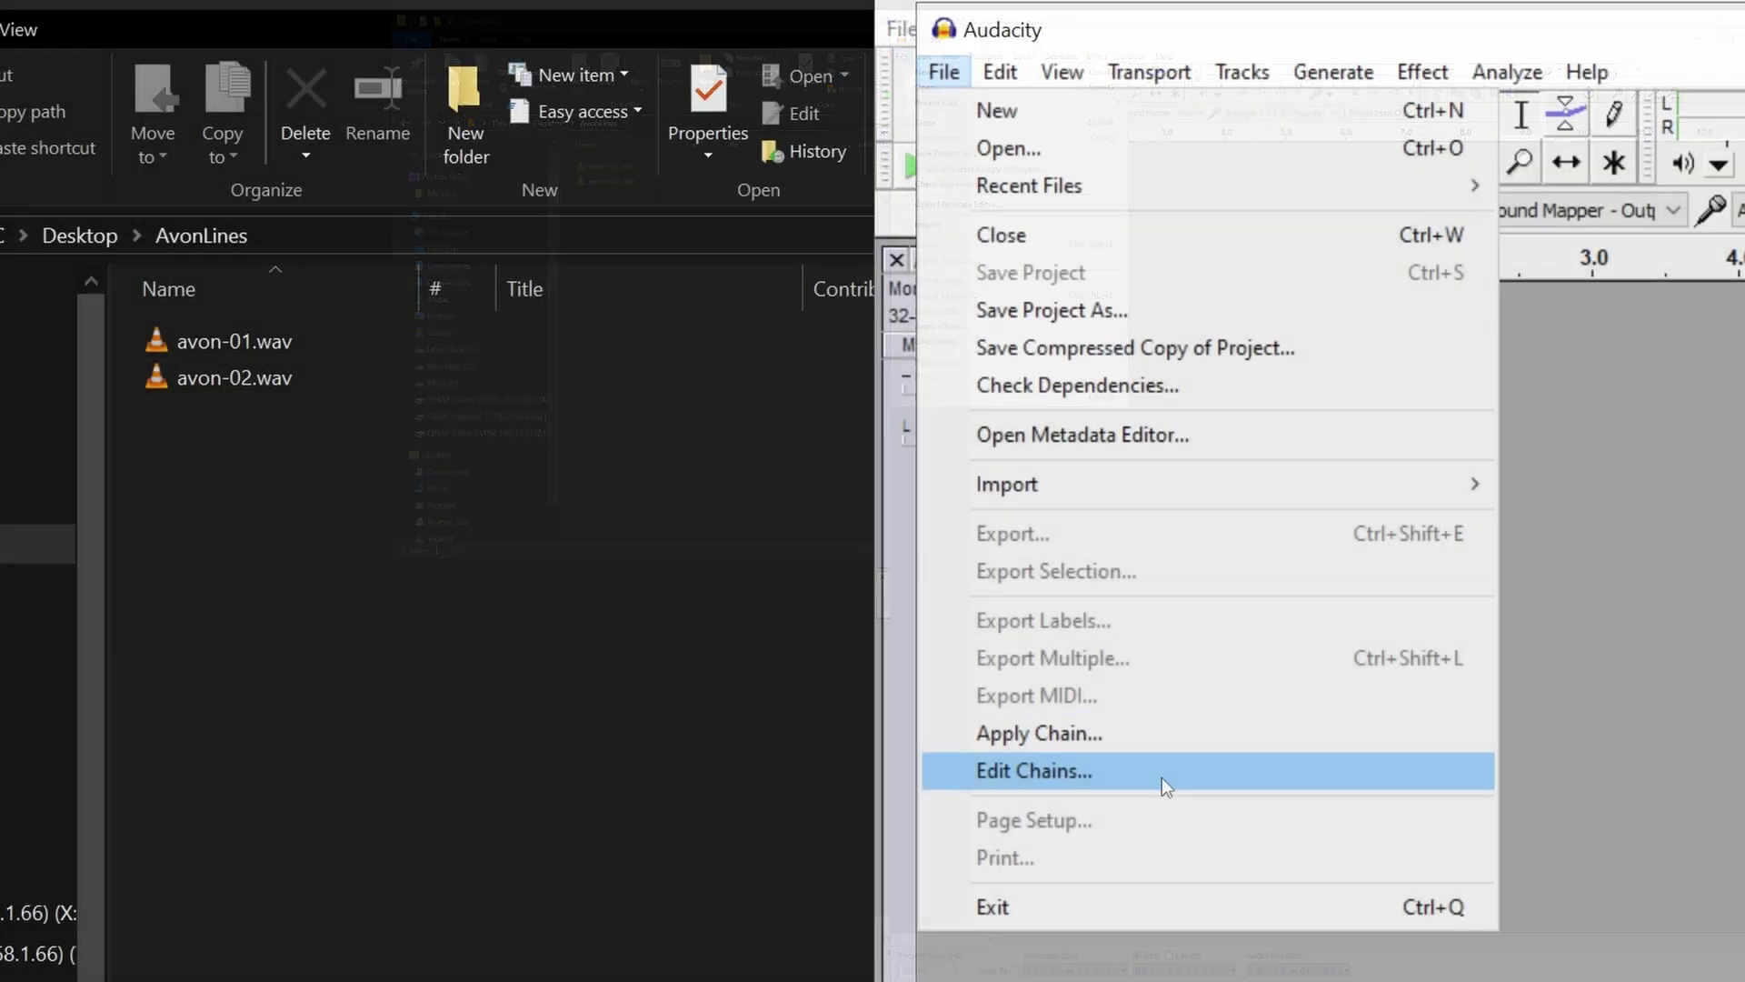
pyautogui.click(1164, 769)
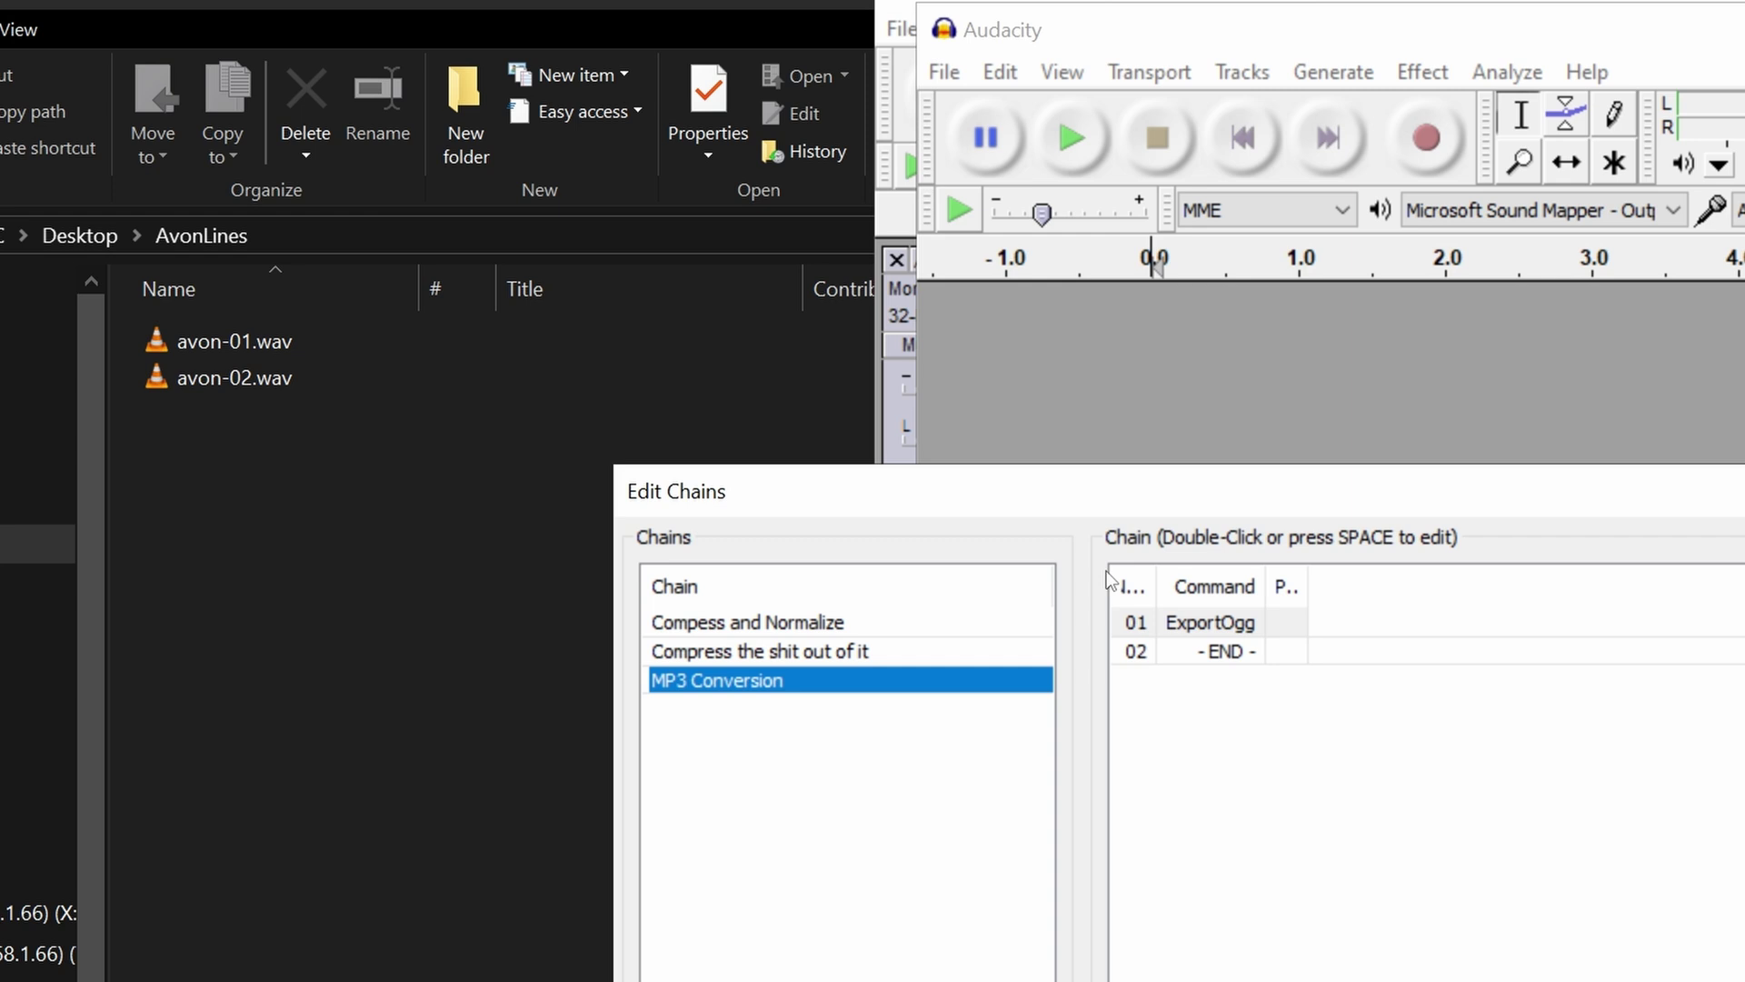
pyautogui.moveTo(1118, 490); pyautogui.dragTo(1028, 489)
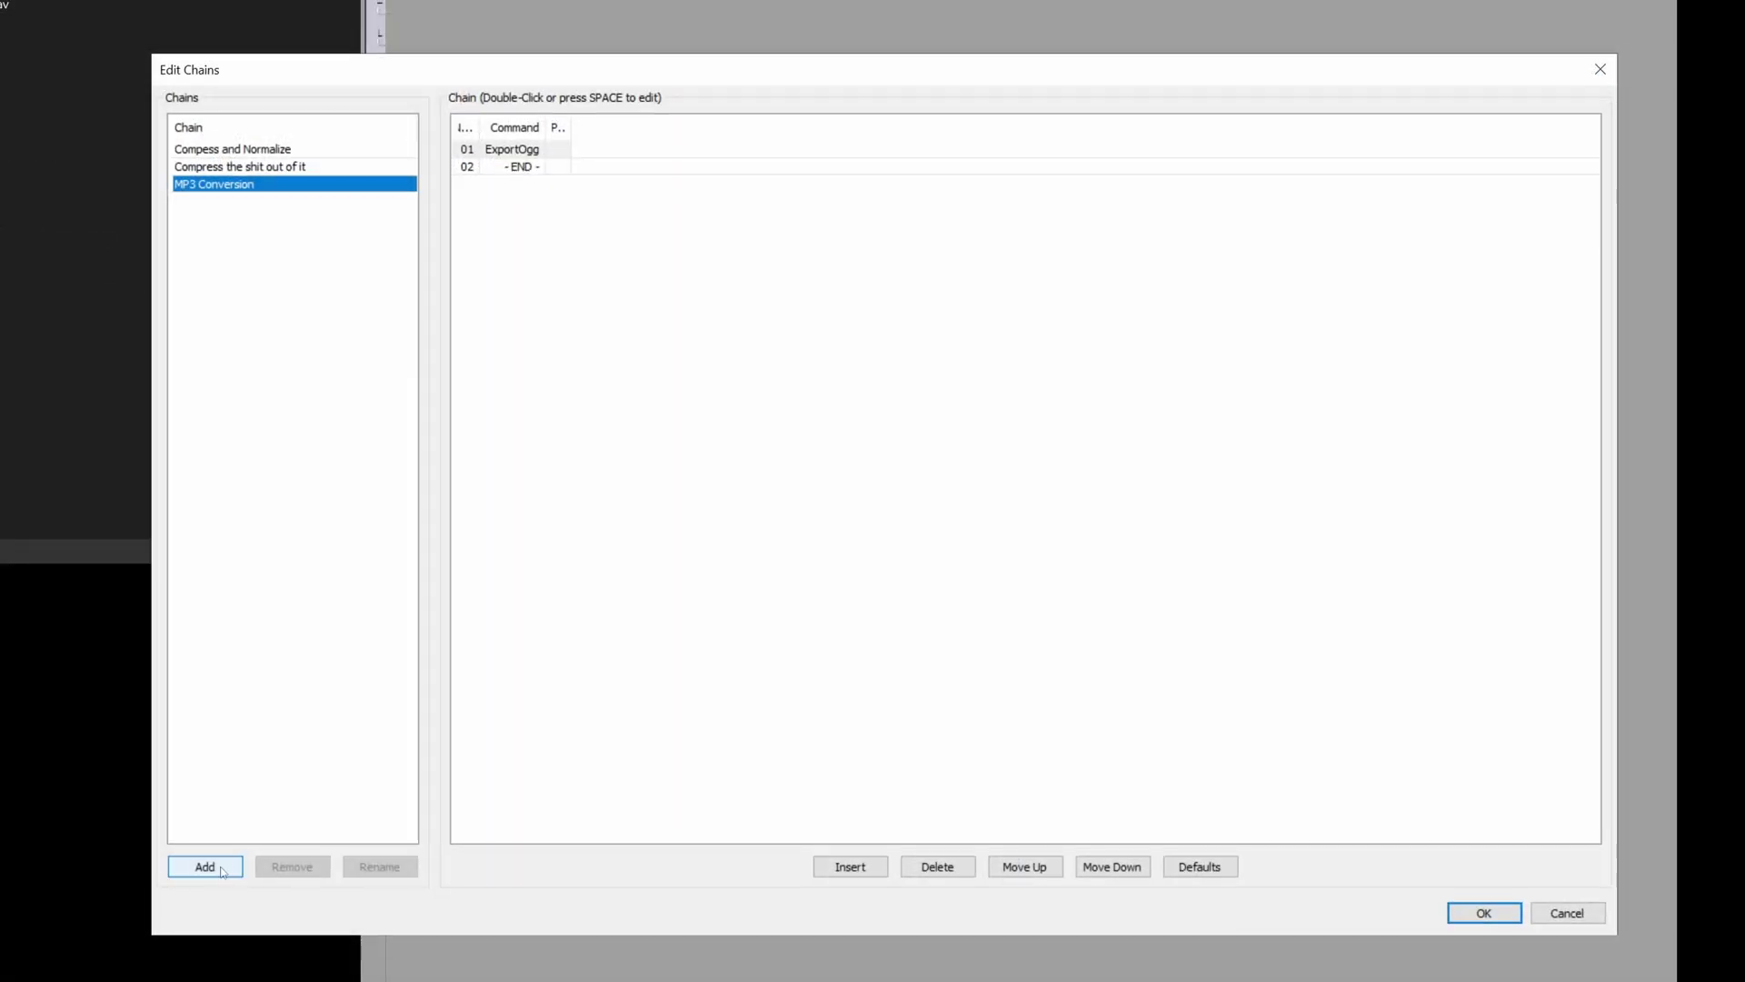
# - Add a chain 'Voice Line Processing' with a Compressor at -12 dB threshold, 4:1 ratio
pyautogui.click(223, 870)
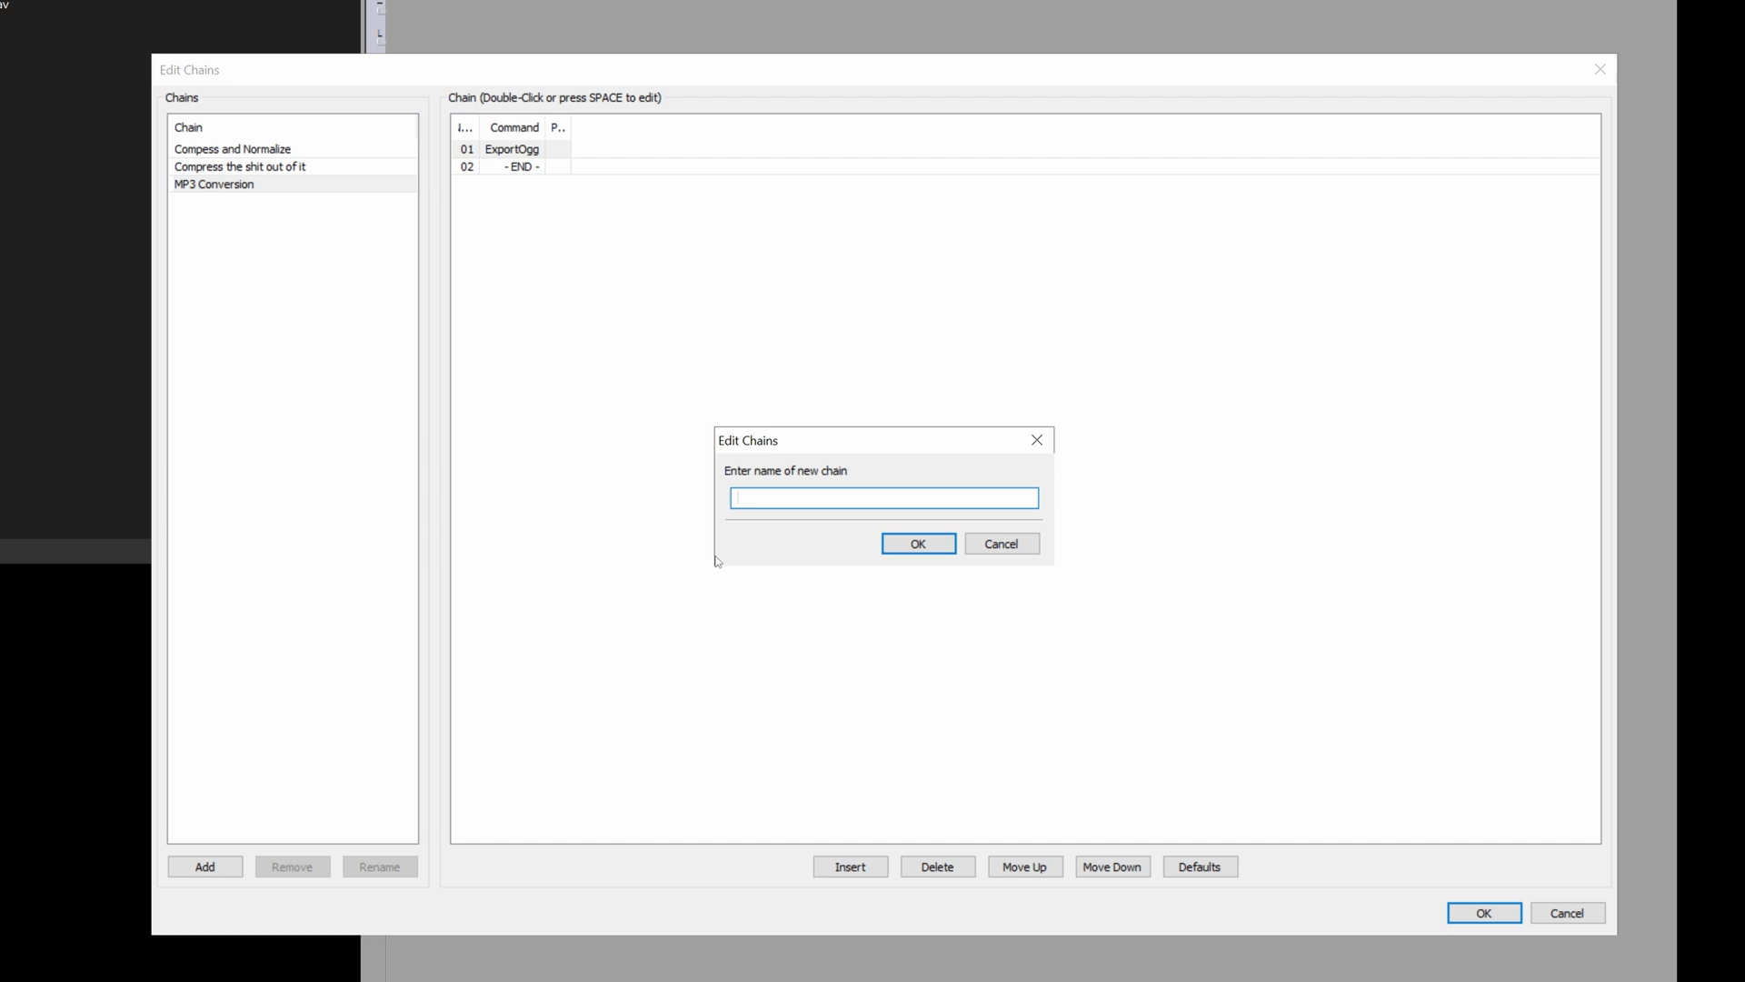
pyautogui.write('Voice Line Processing')
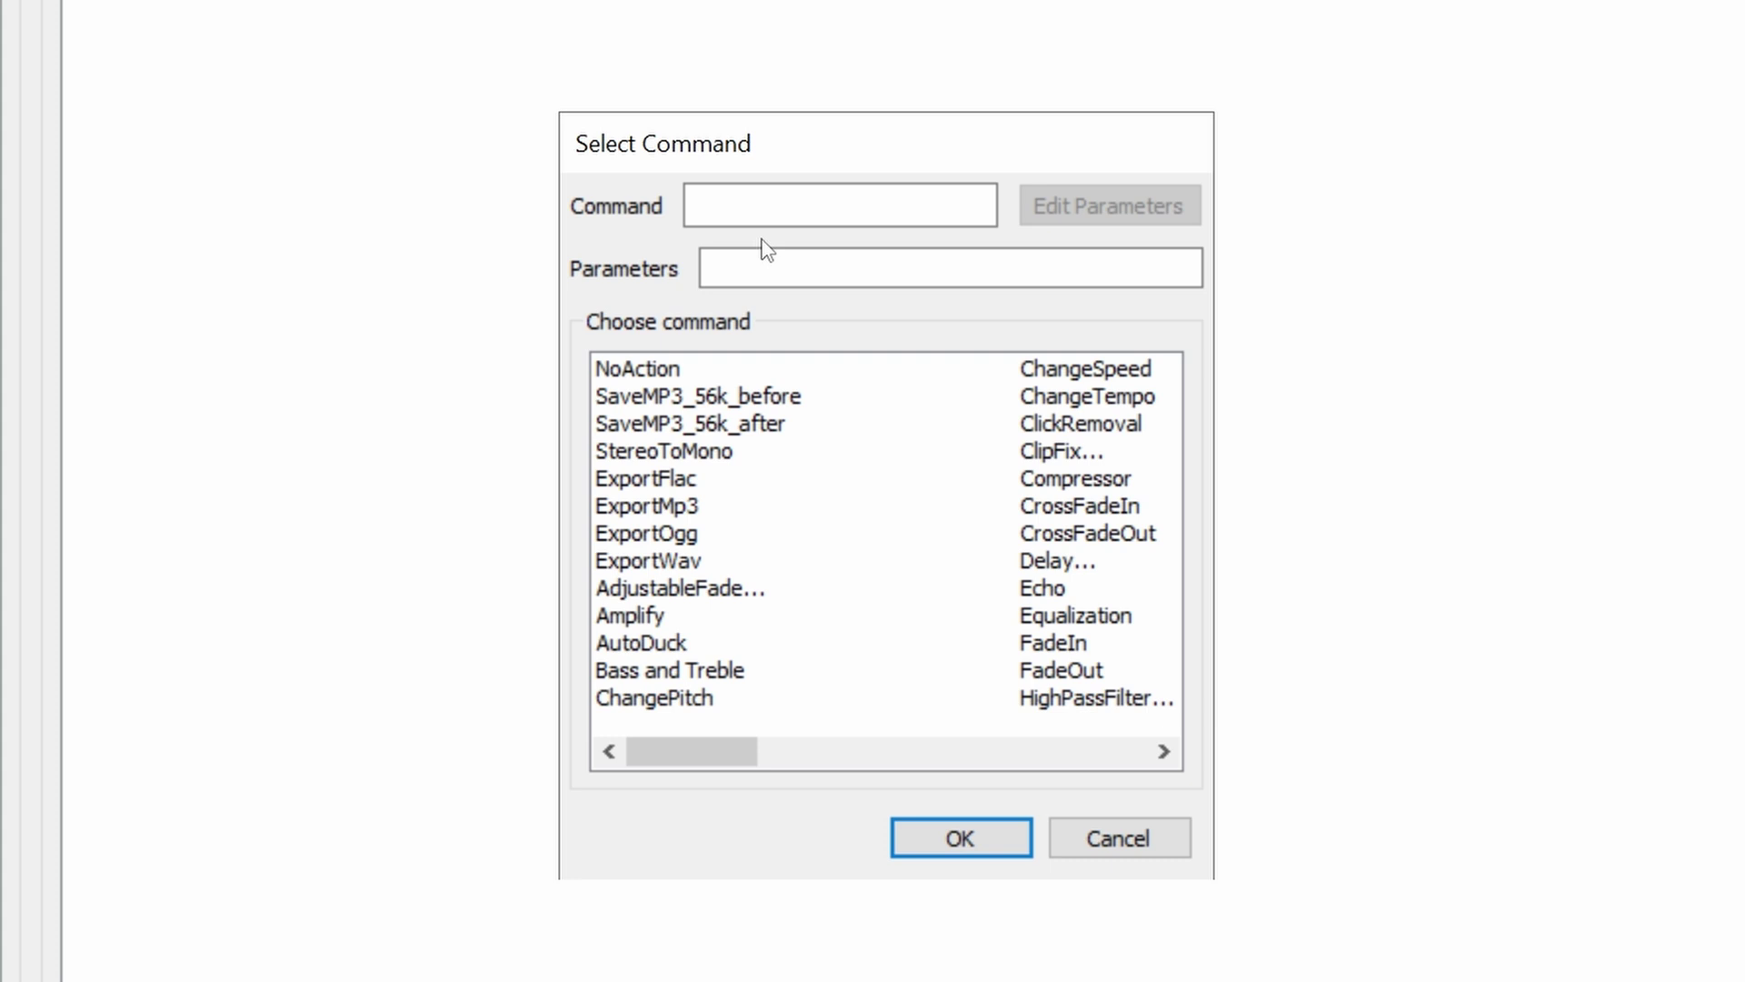
pyautogui.click(1063, 481)
pyautogui.click(1118, 218)
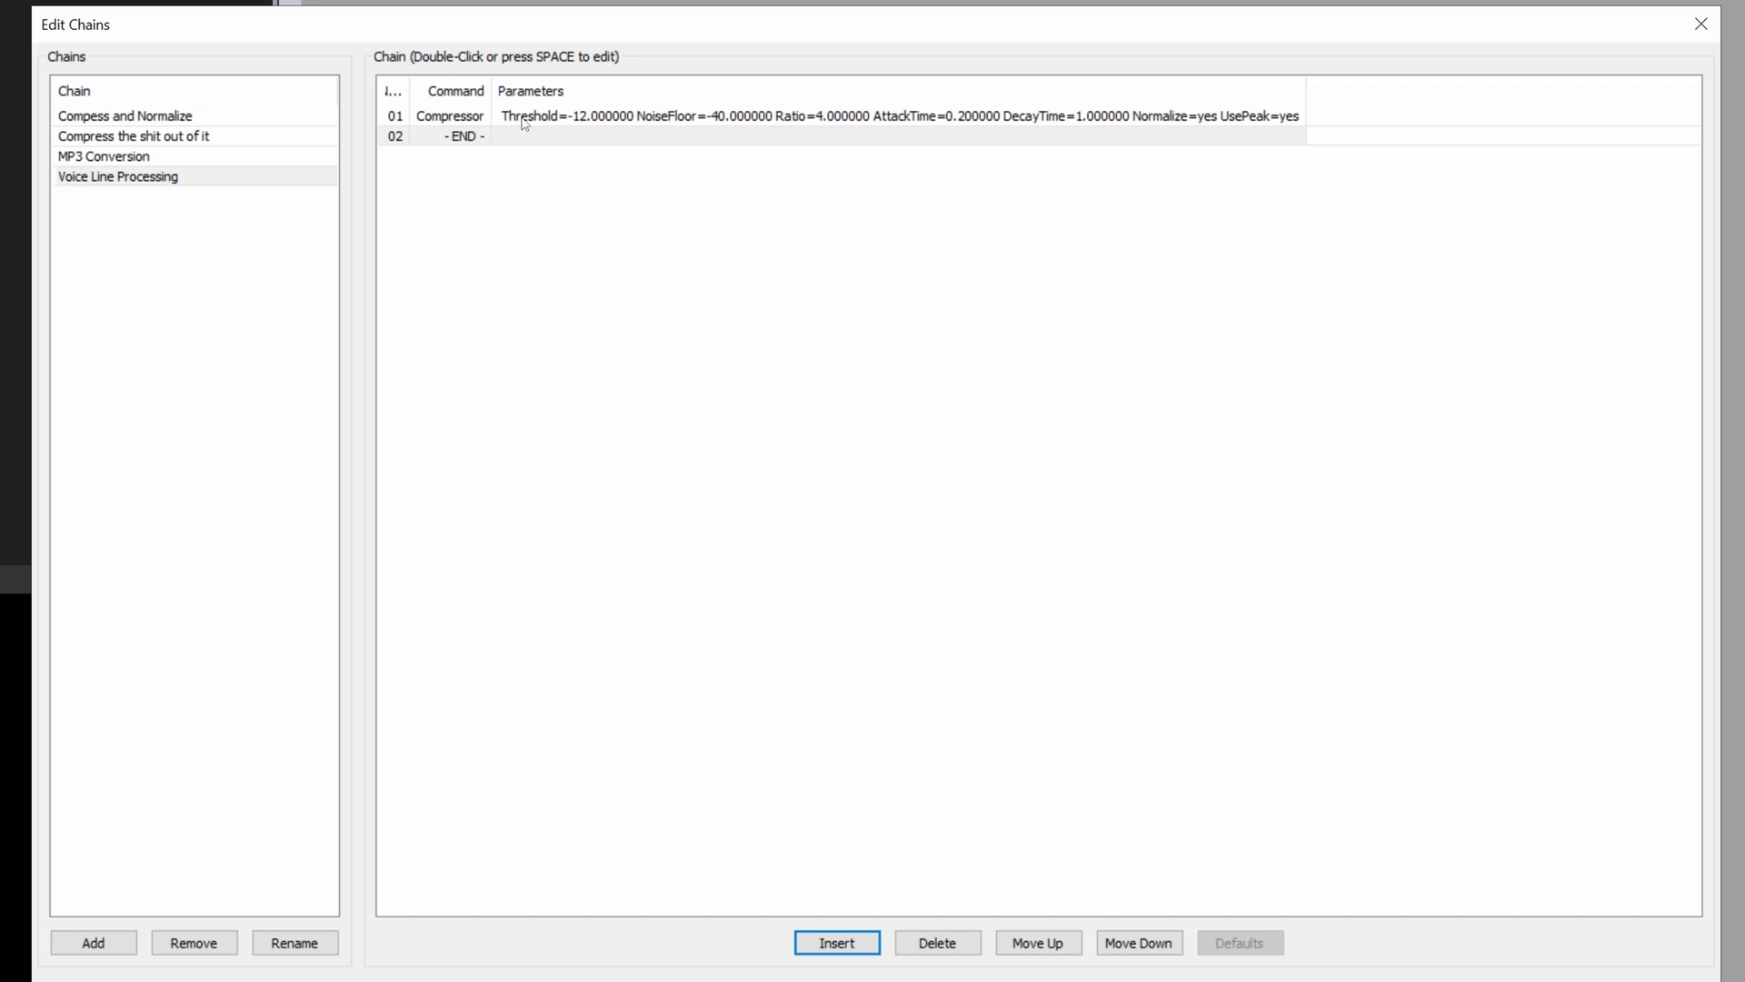
# - Insert a Normalize step peaking at -1.0 dB as the chain's second step
pyautogui.click(849, 944)
pyautogui.scroll(-1, 873, 548)
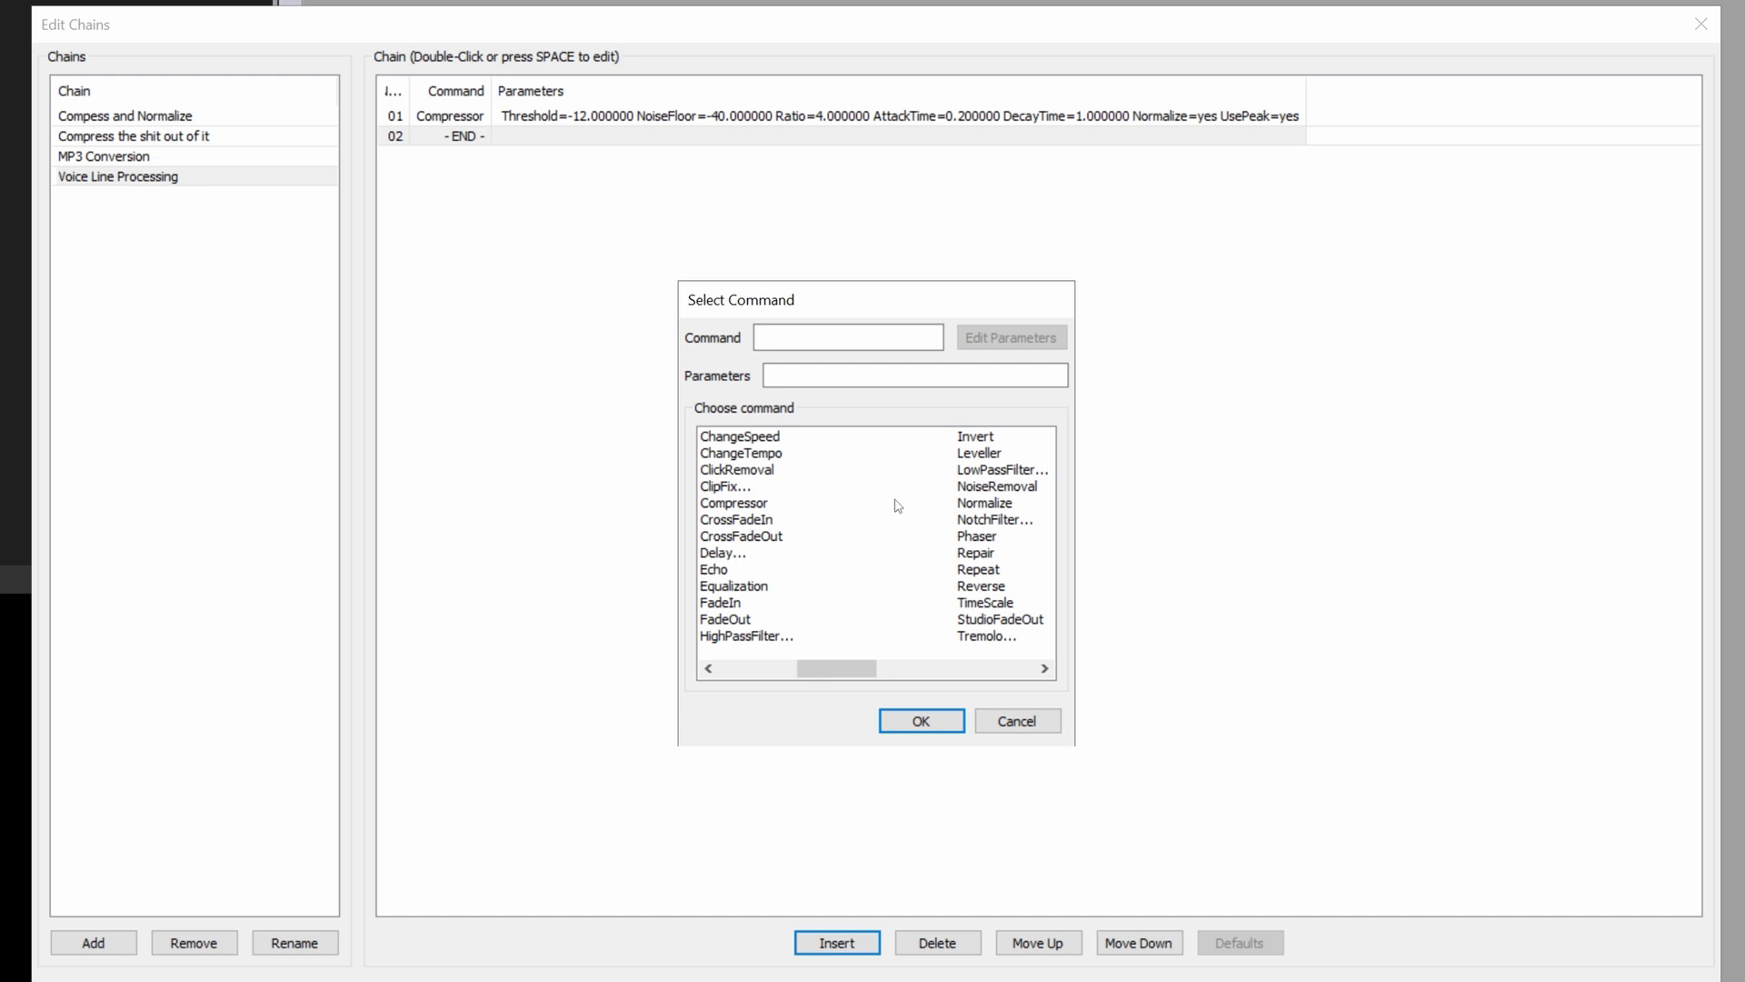
pyautogui.click(996, 507)
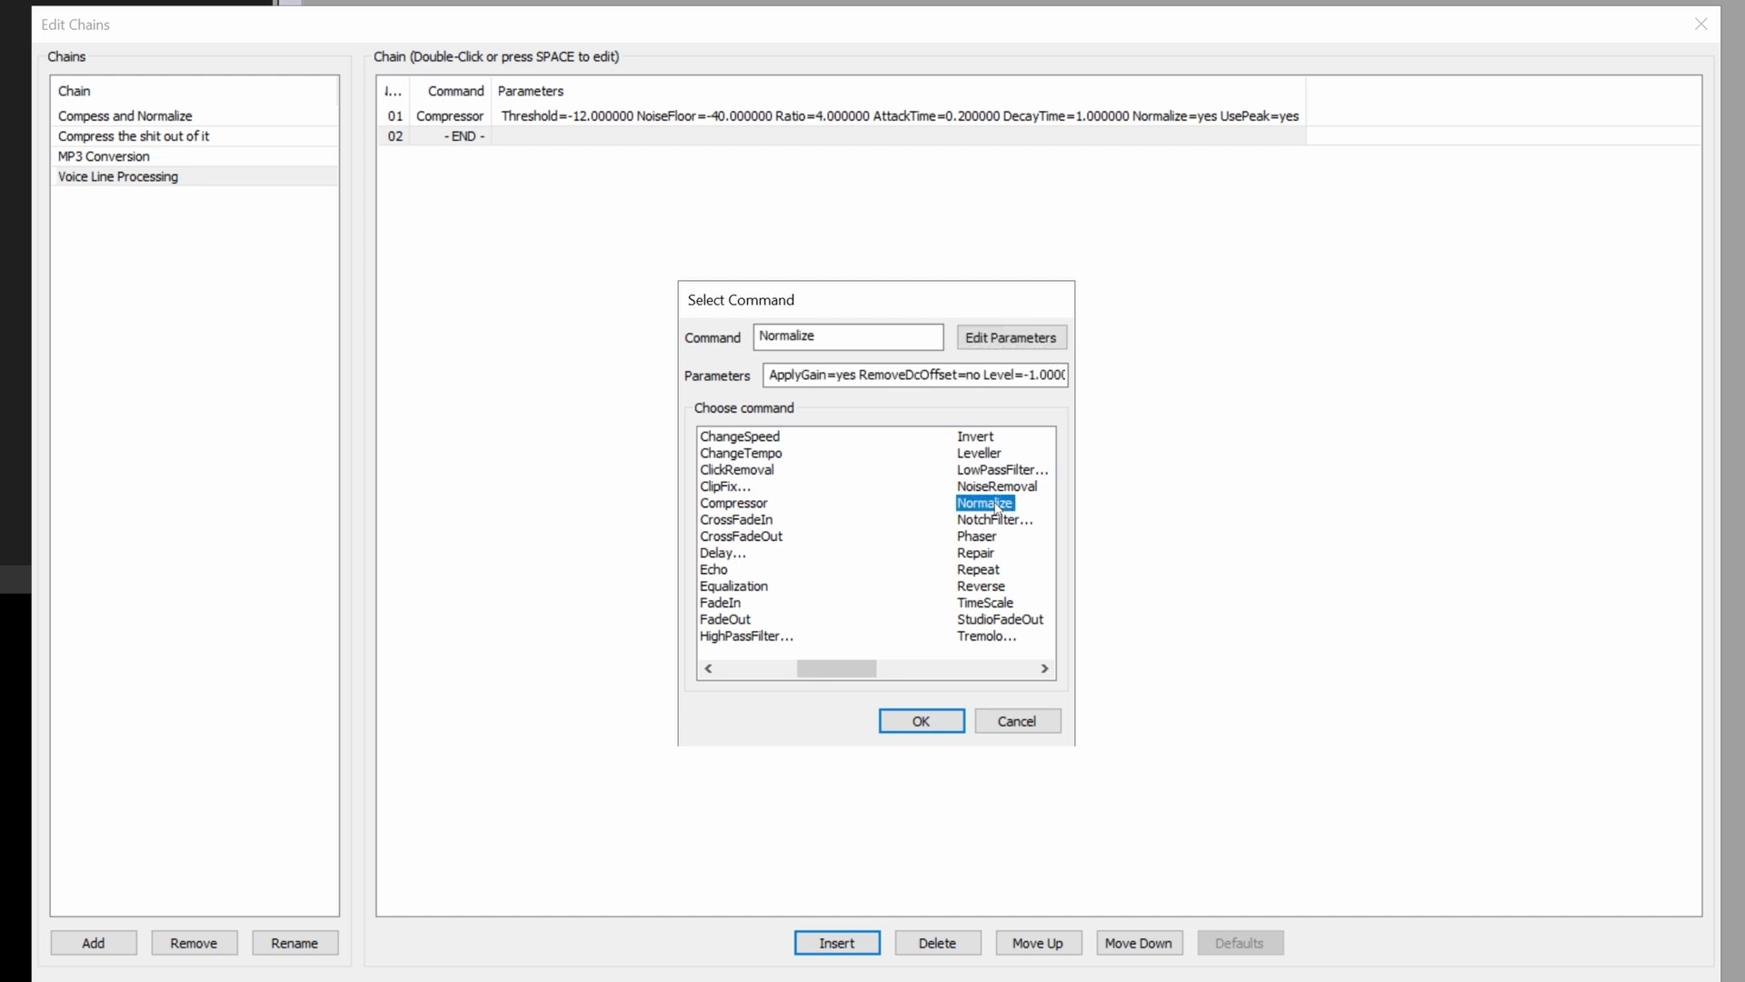
pyautogui.click(1019, 345)
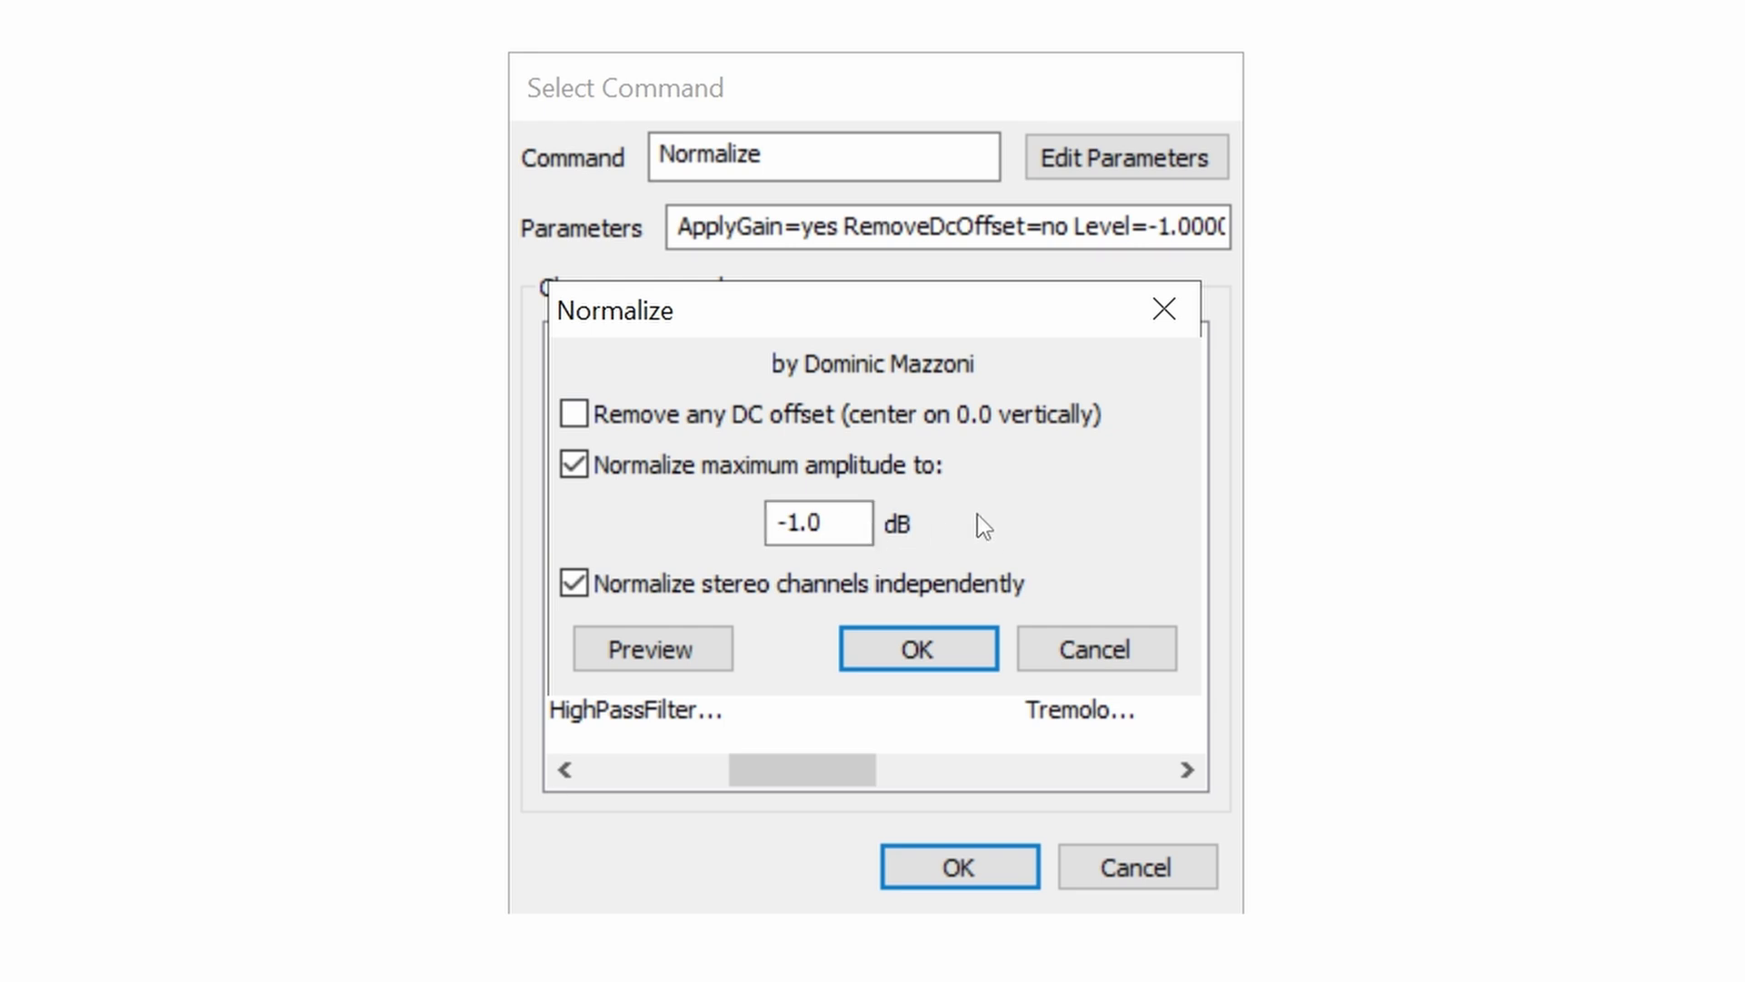
pyautogui.click(917, 649)
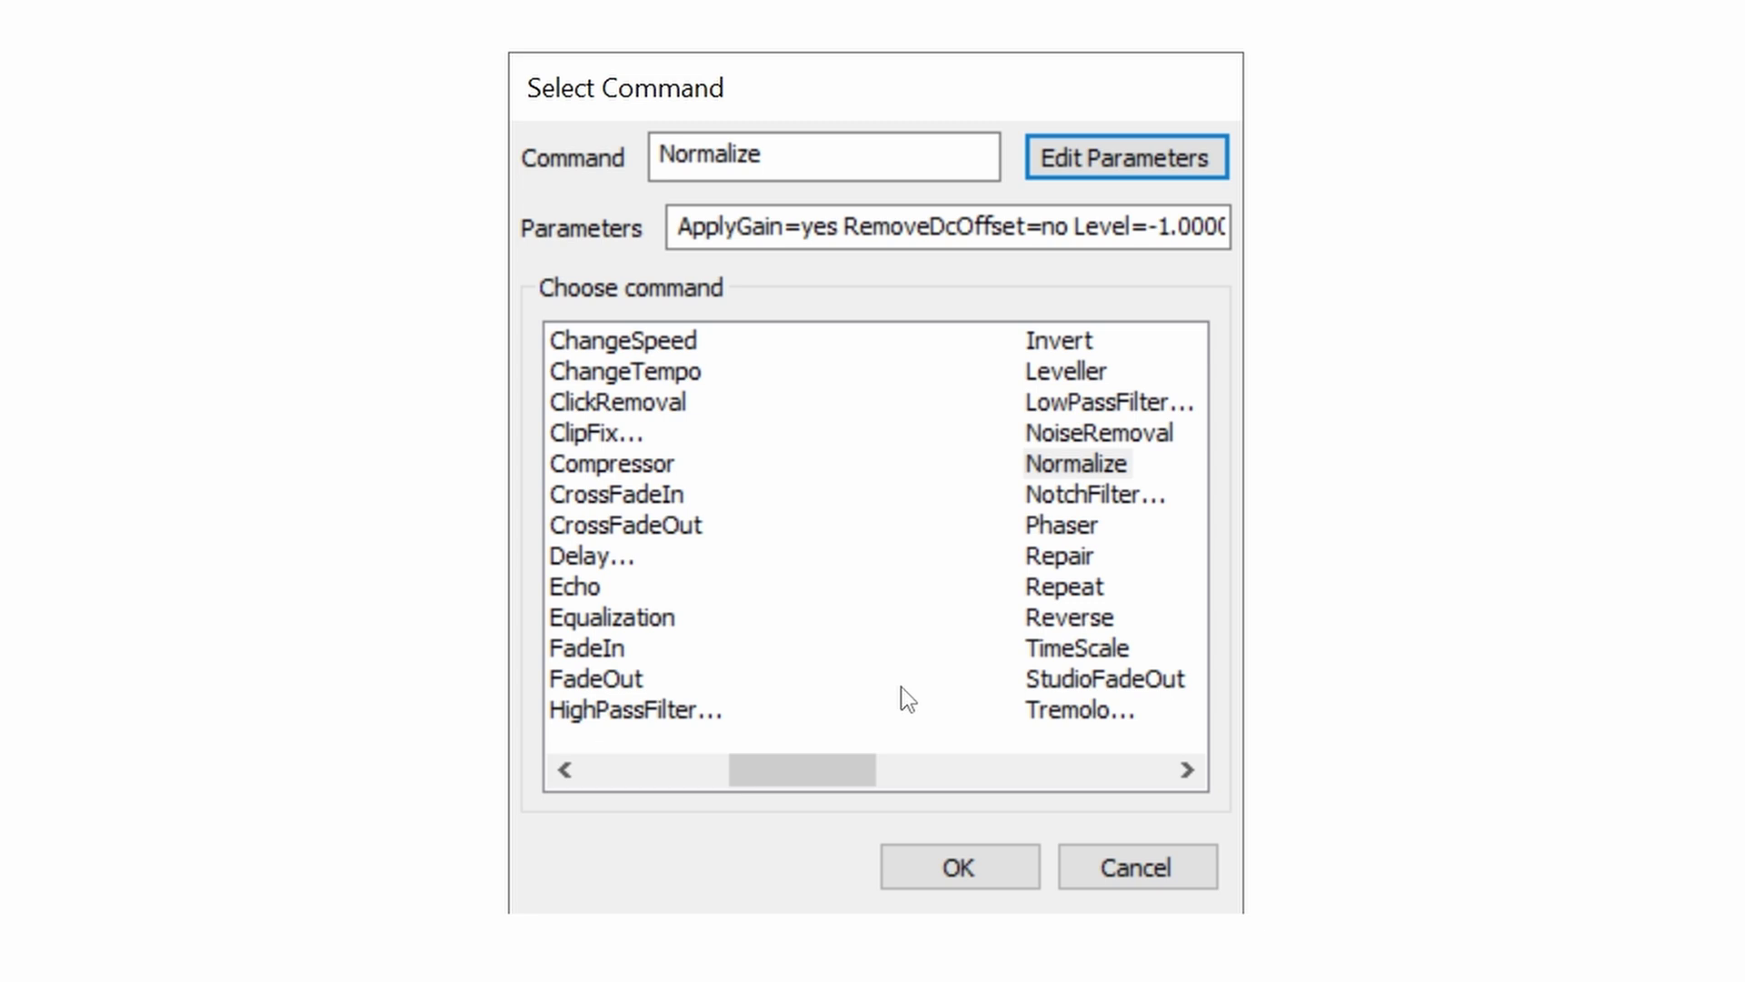
pyautogui.click(962, 864)
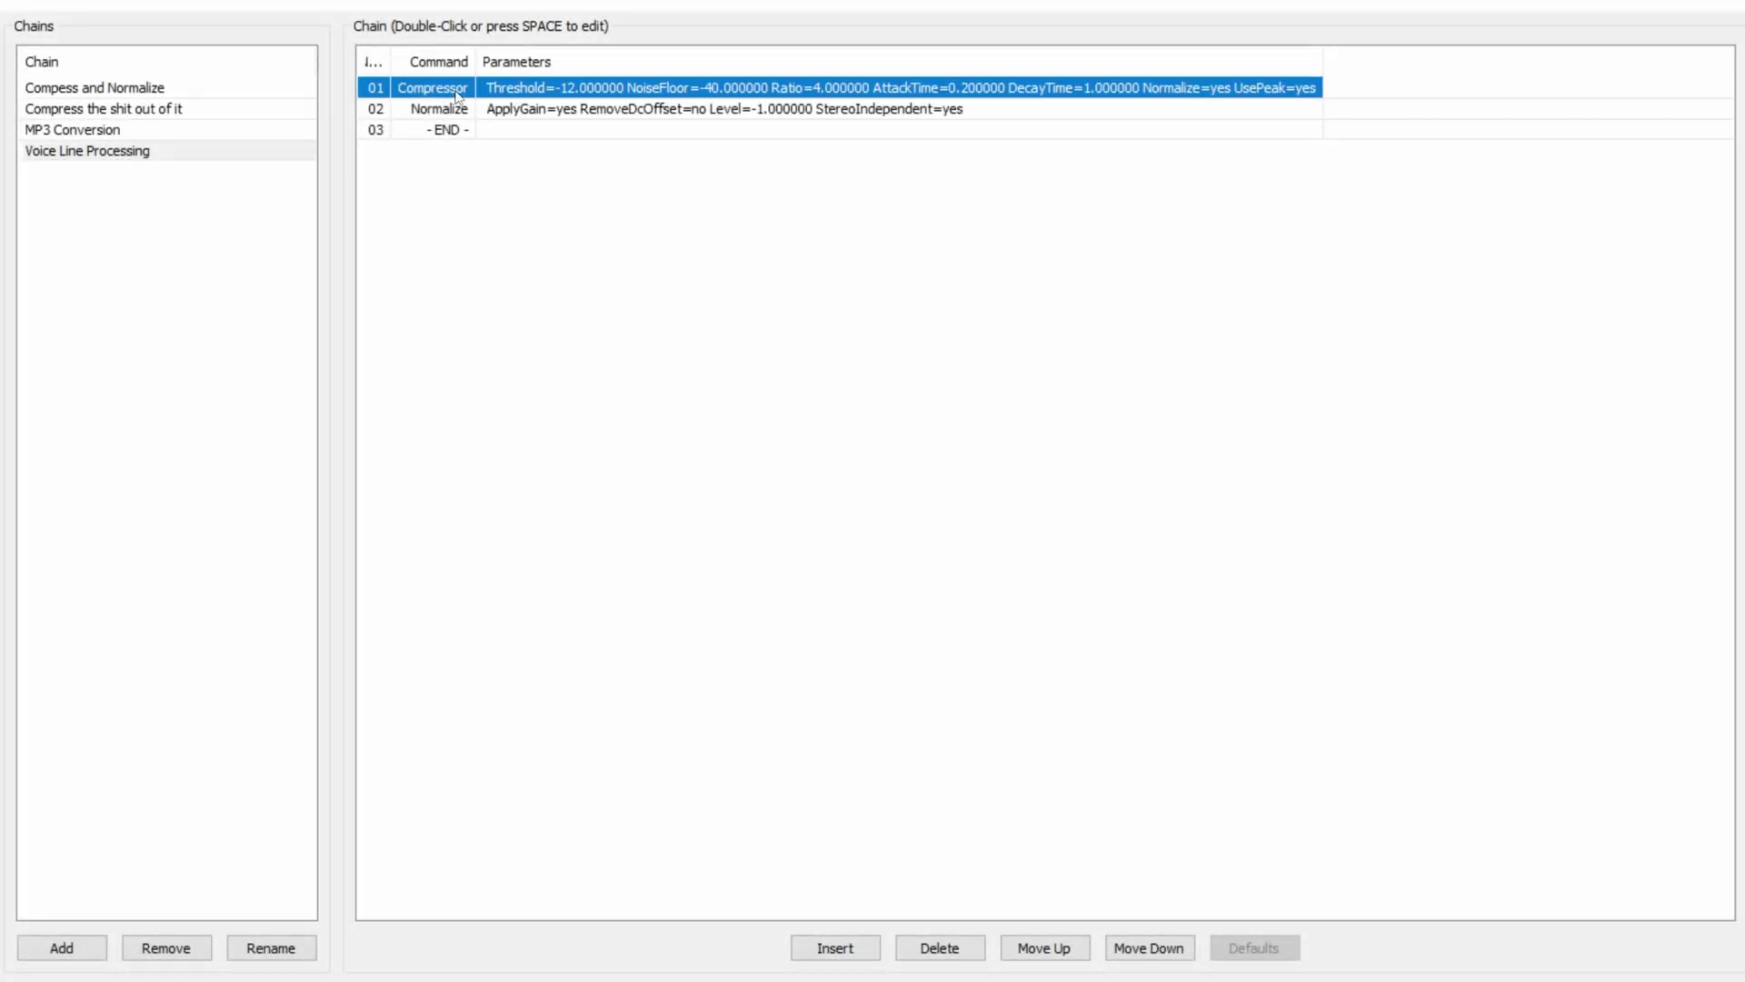
pyautogui.click(479, 110)
pyautogui.click(495, 148)
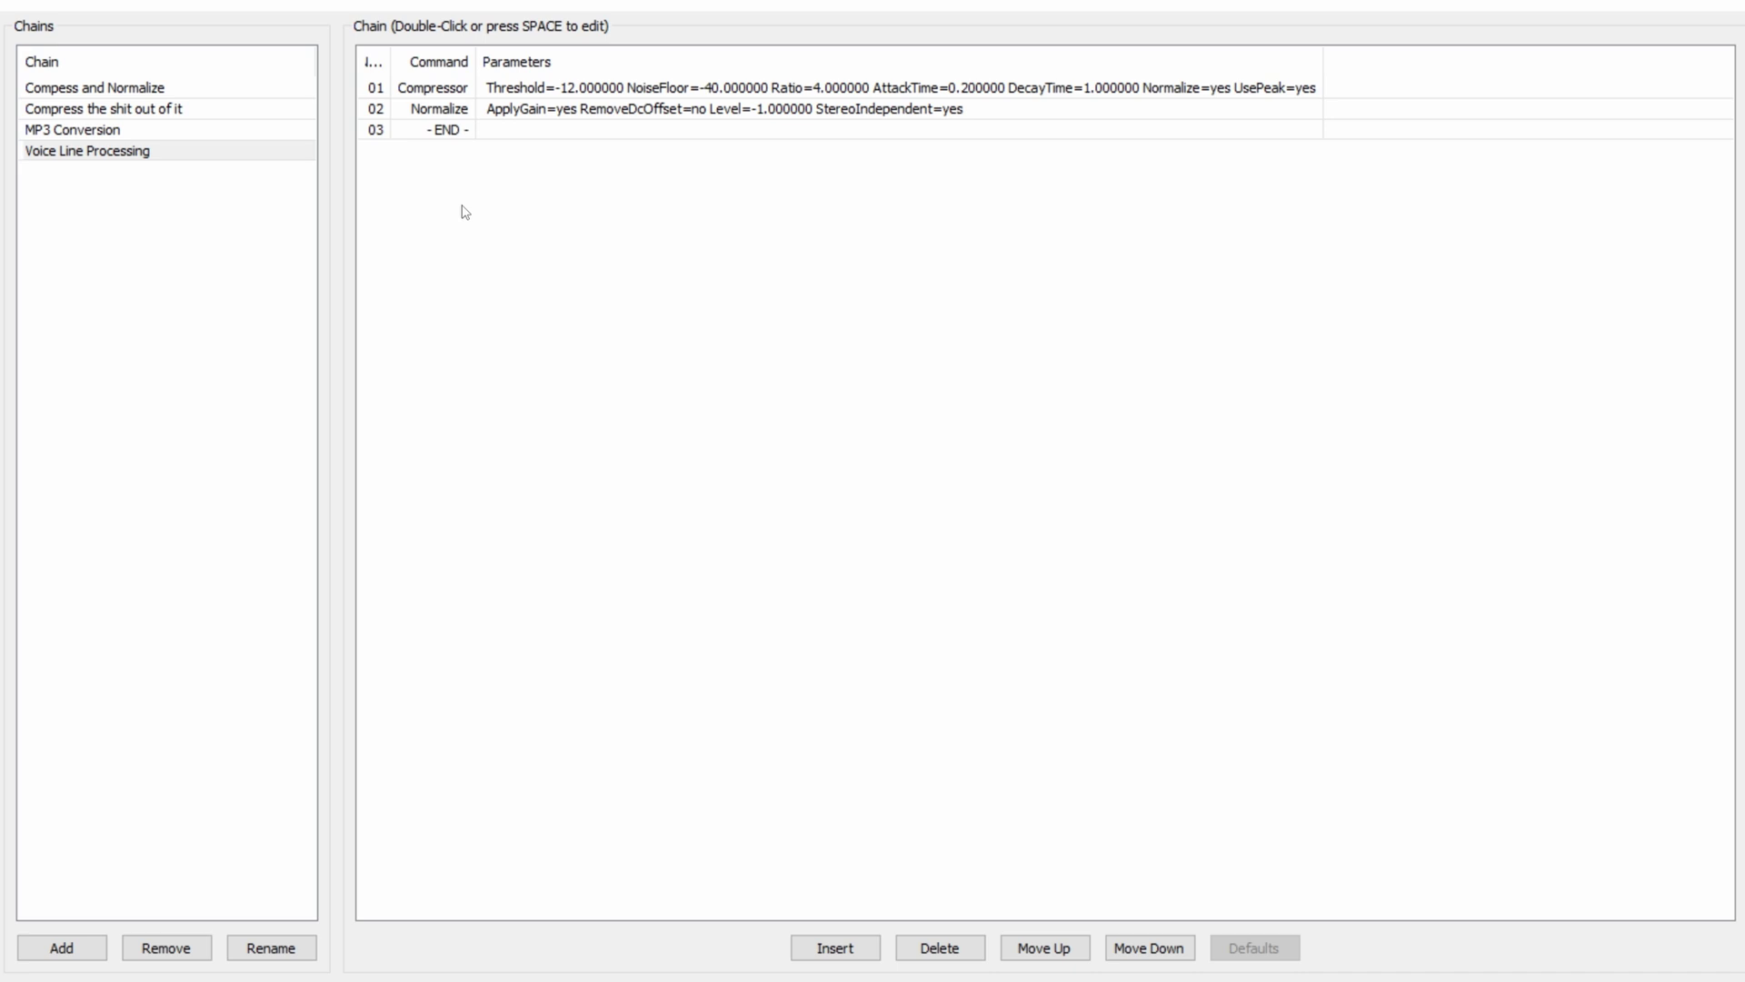
# - Insert an ExportOgg step into the chain
pyautogui.click(847, 949)
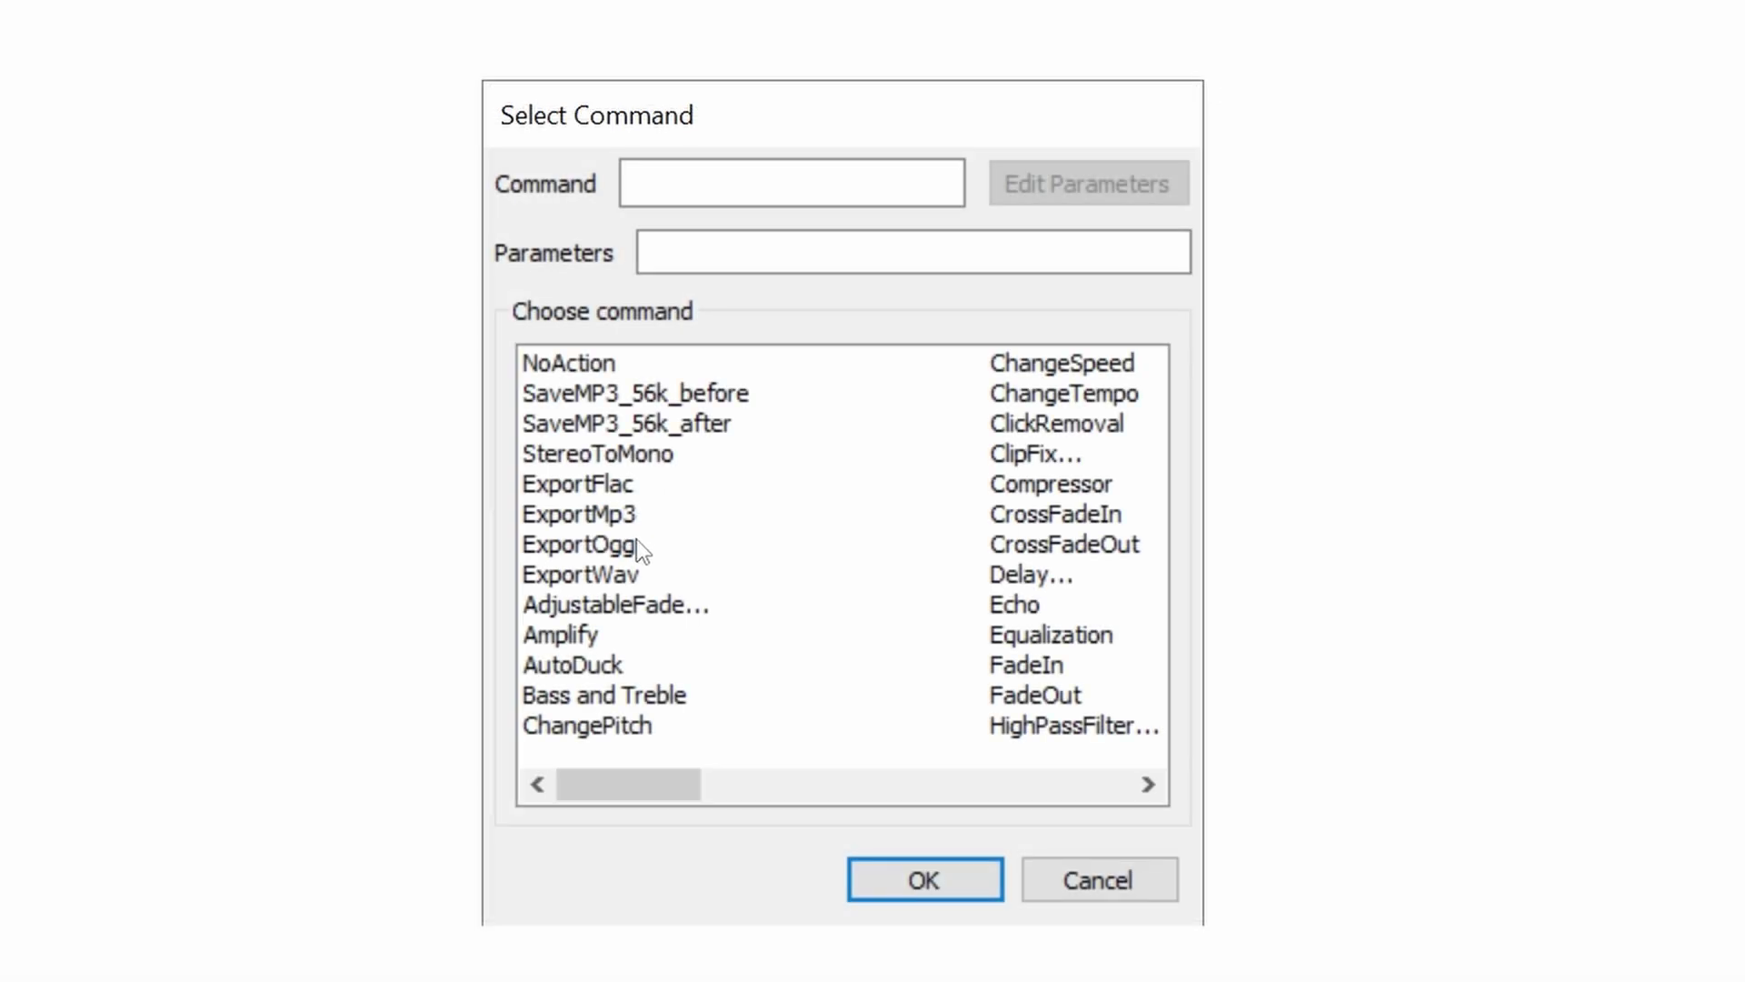
pyautogui.click(592, 545)
pyautogui.click(950, 880)
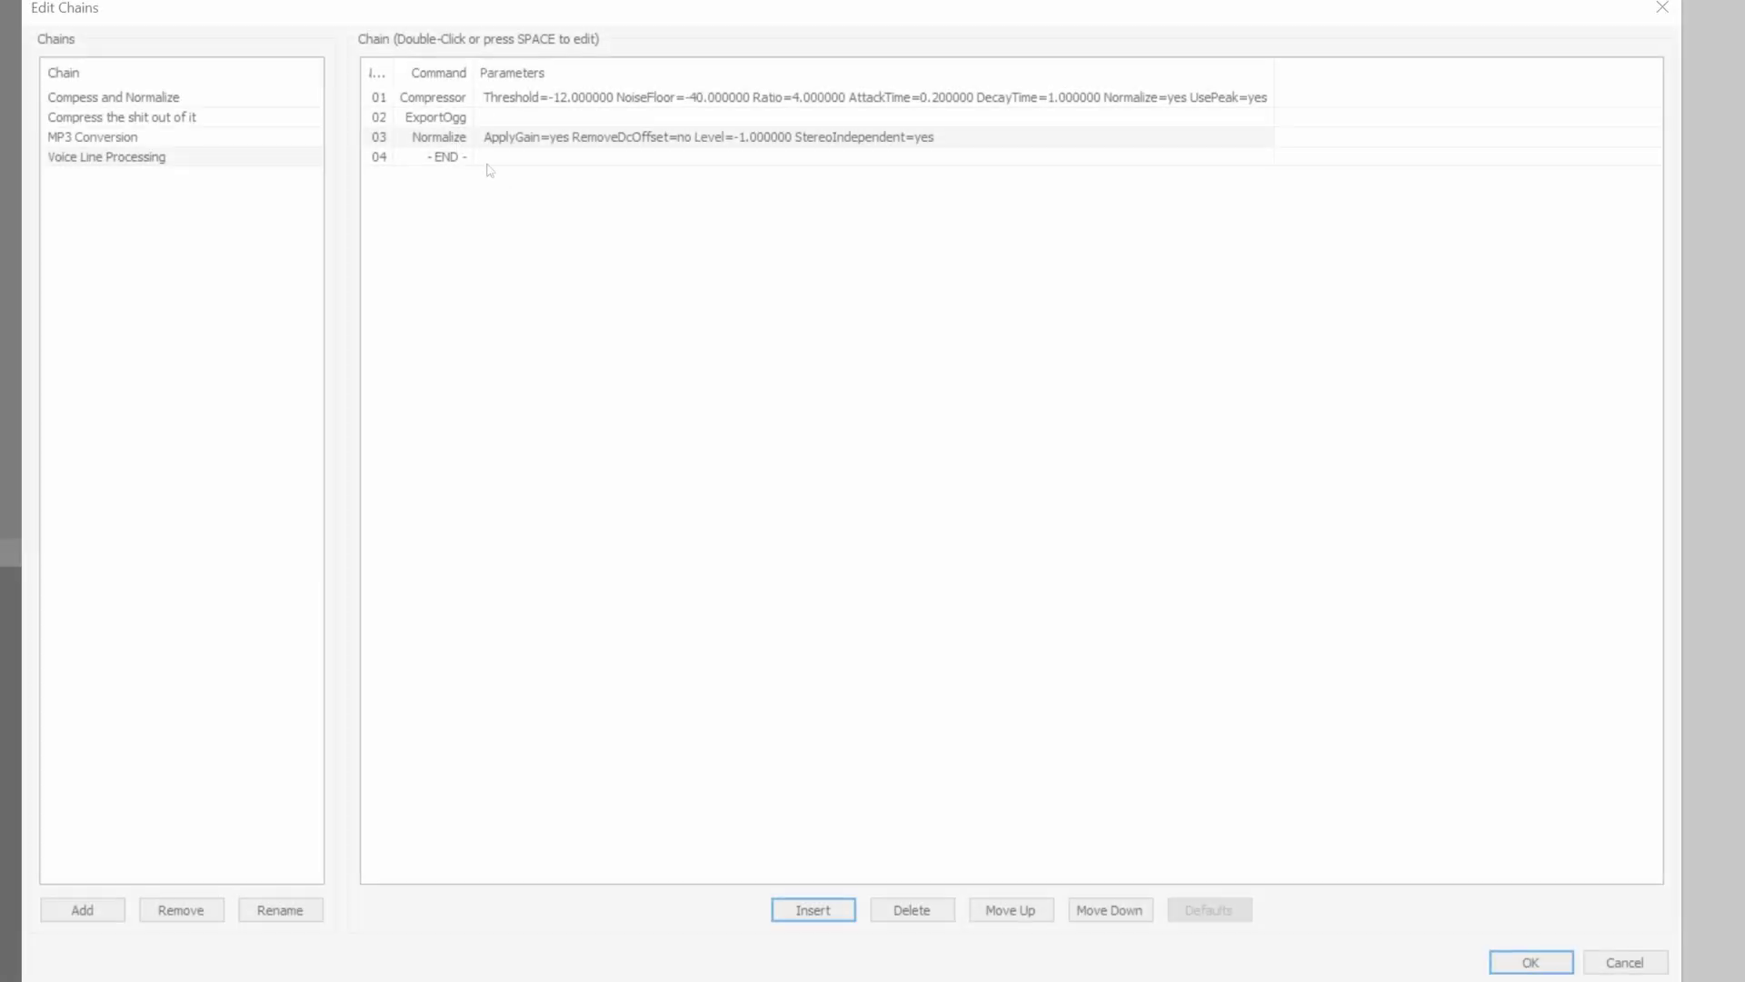
# - Move ExportOgg below Normalize and save the chain
pyautogui.click(444, 122)
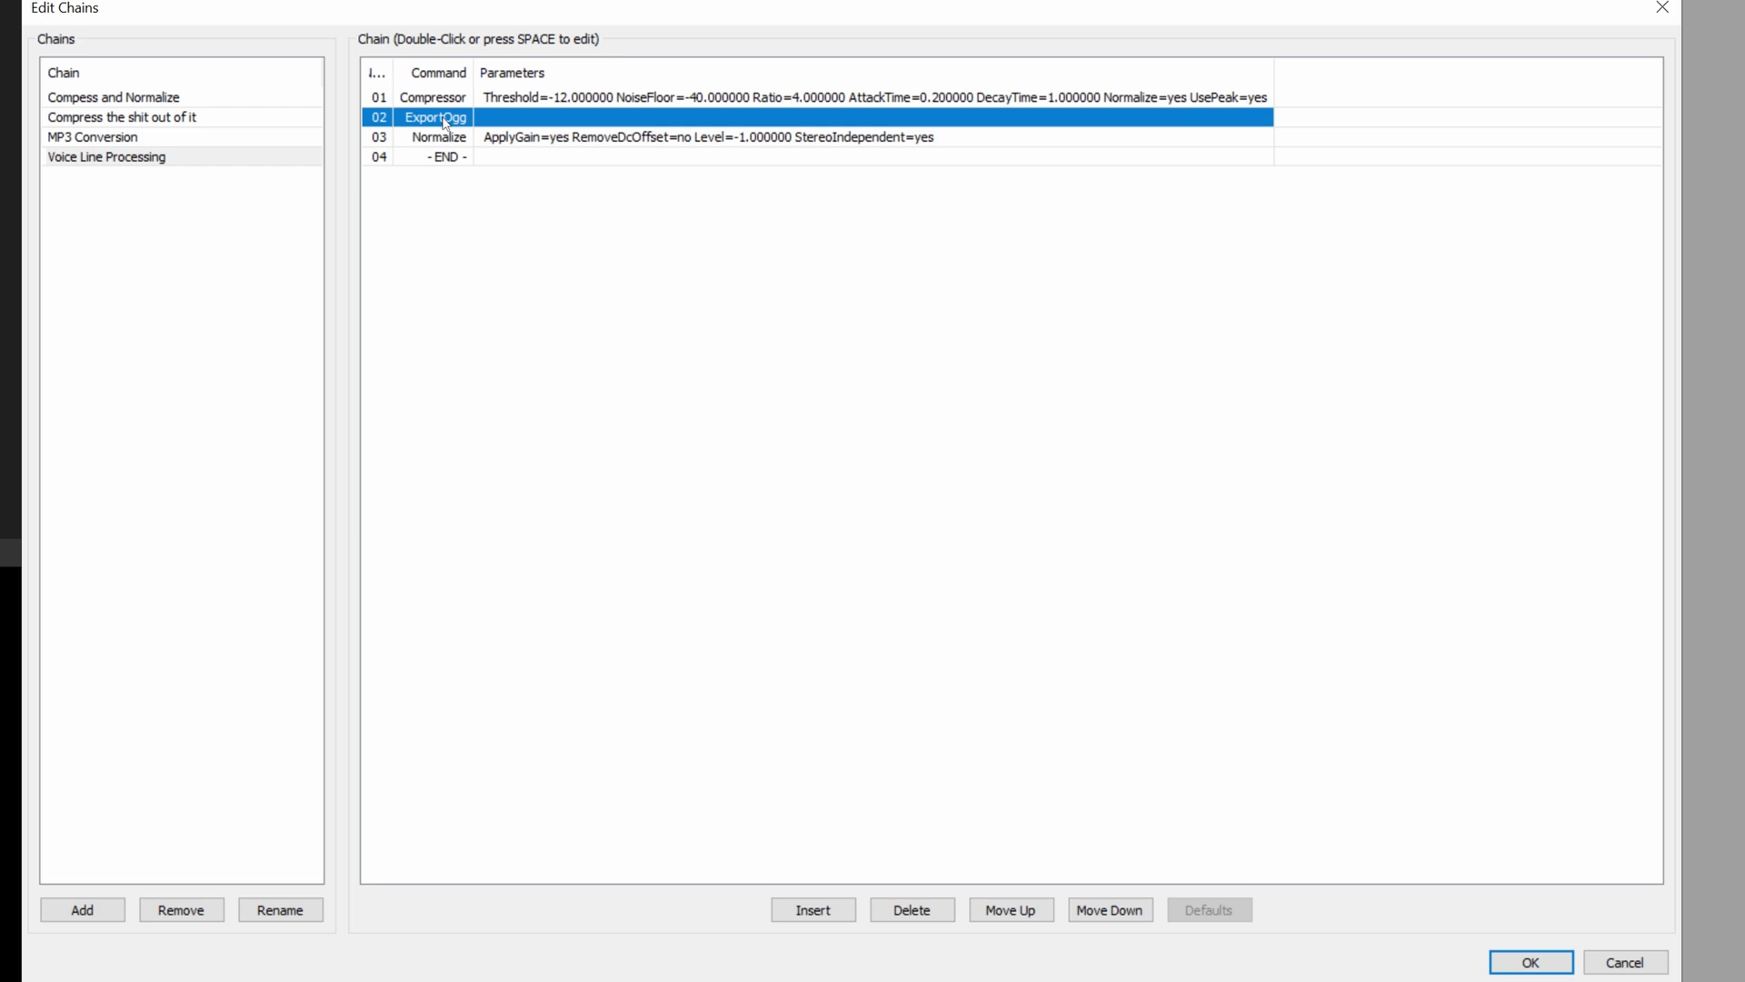
pyautogui.click(1127, 917)
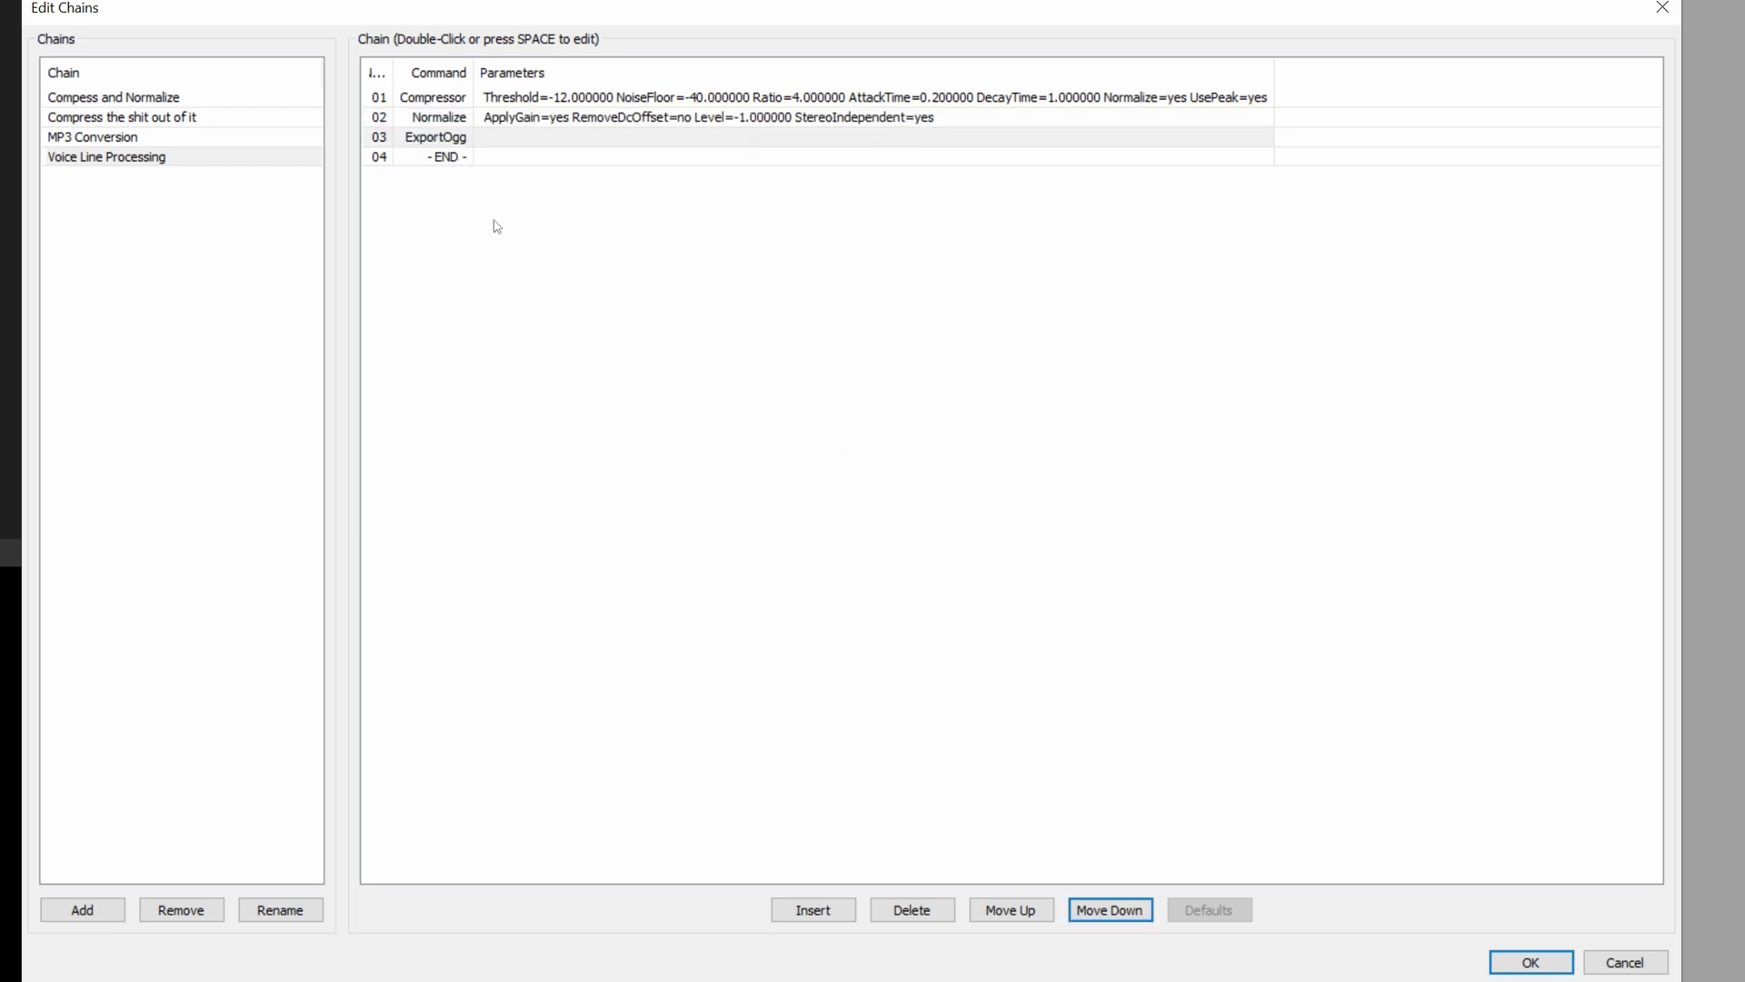
pyautogui.click(516, 252)
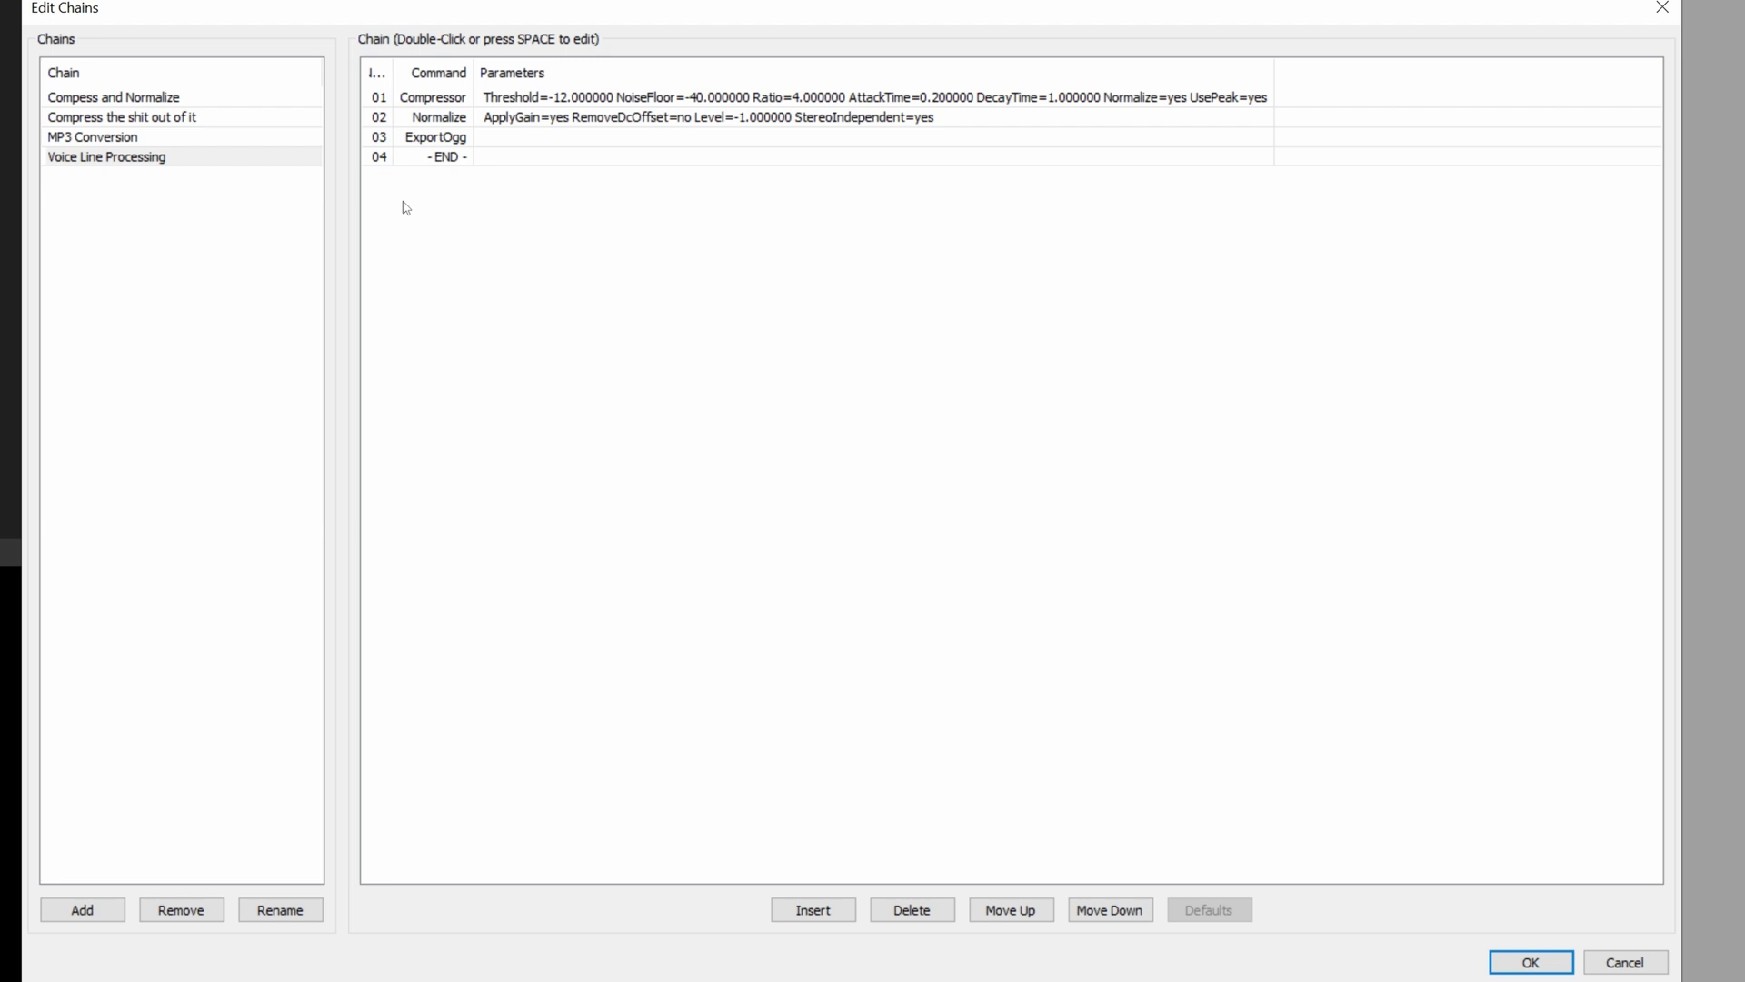
pyautogui.click(82, 160)
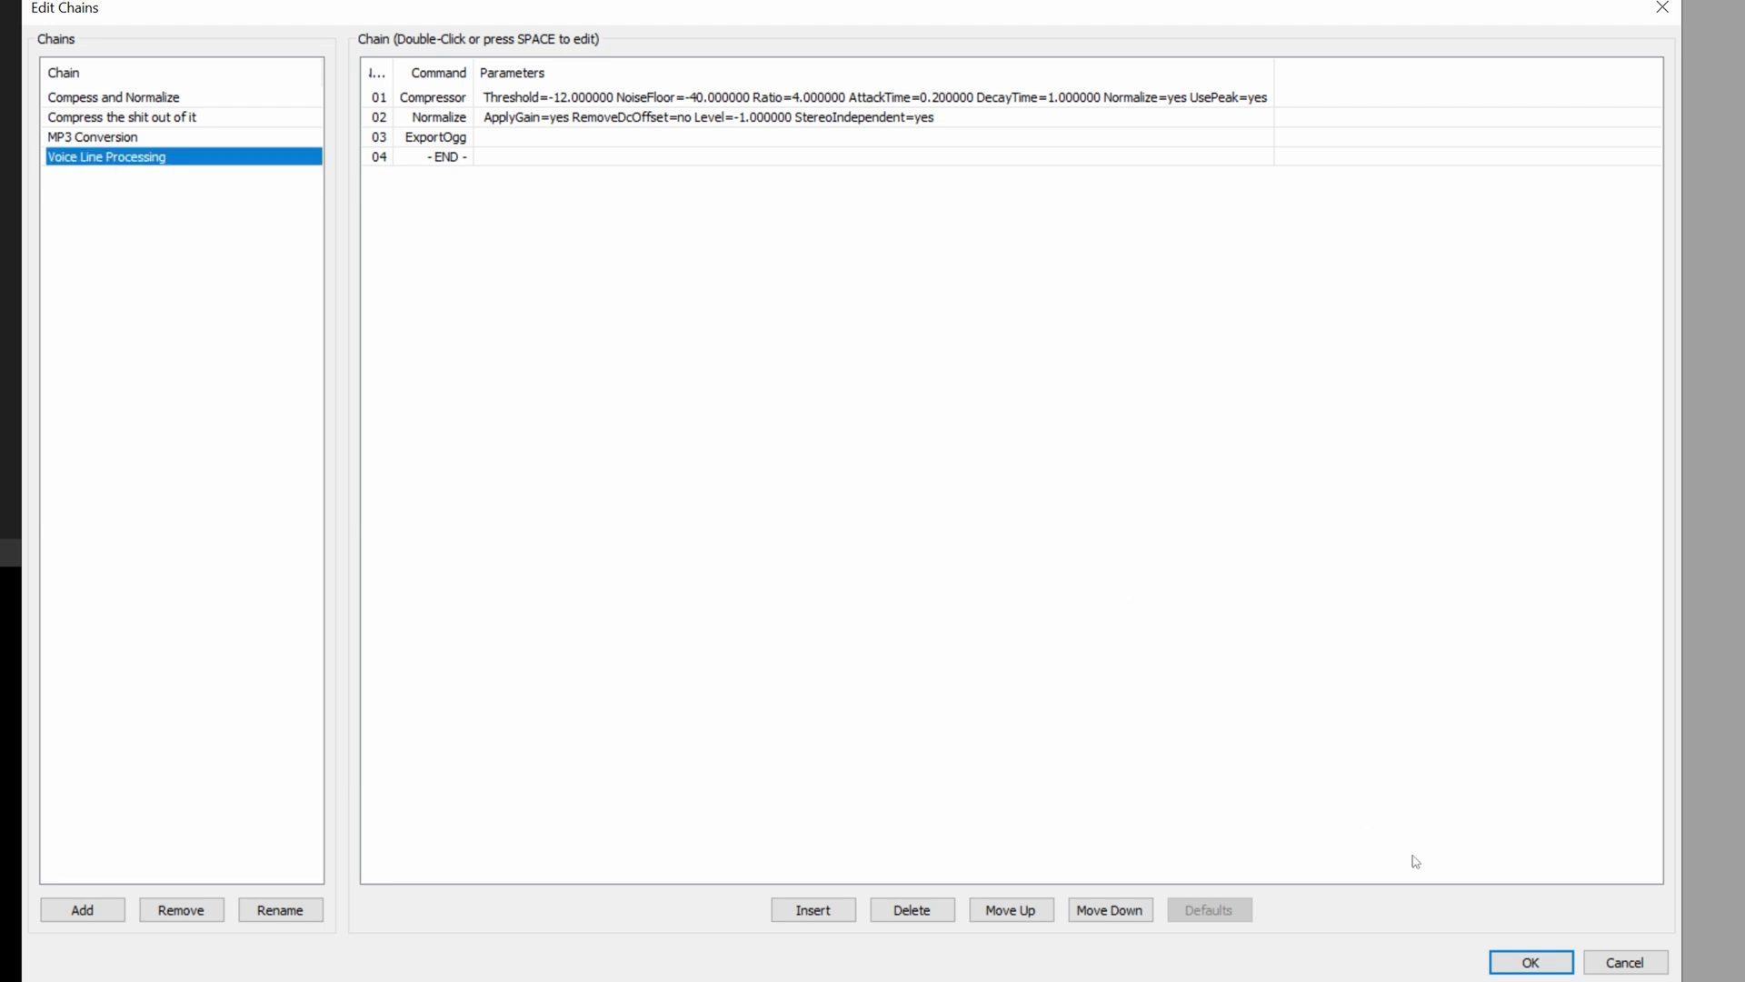
pyautogui.click(1526, 962)
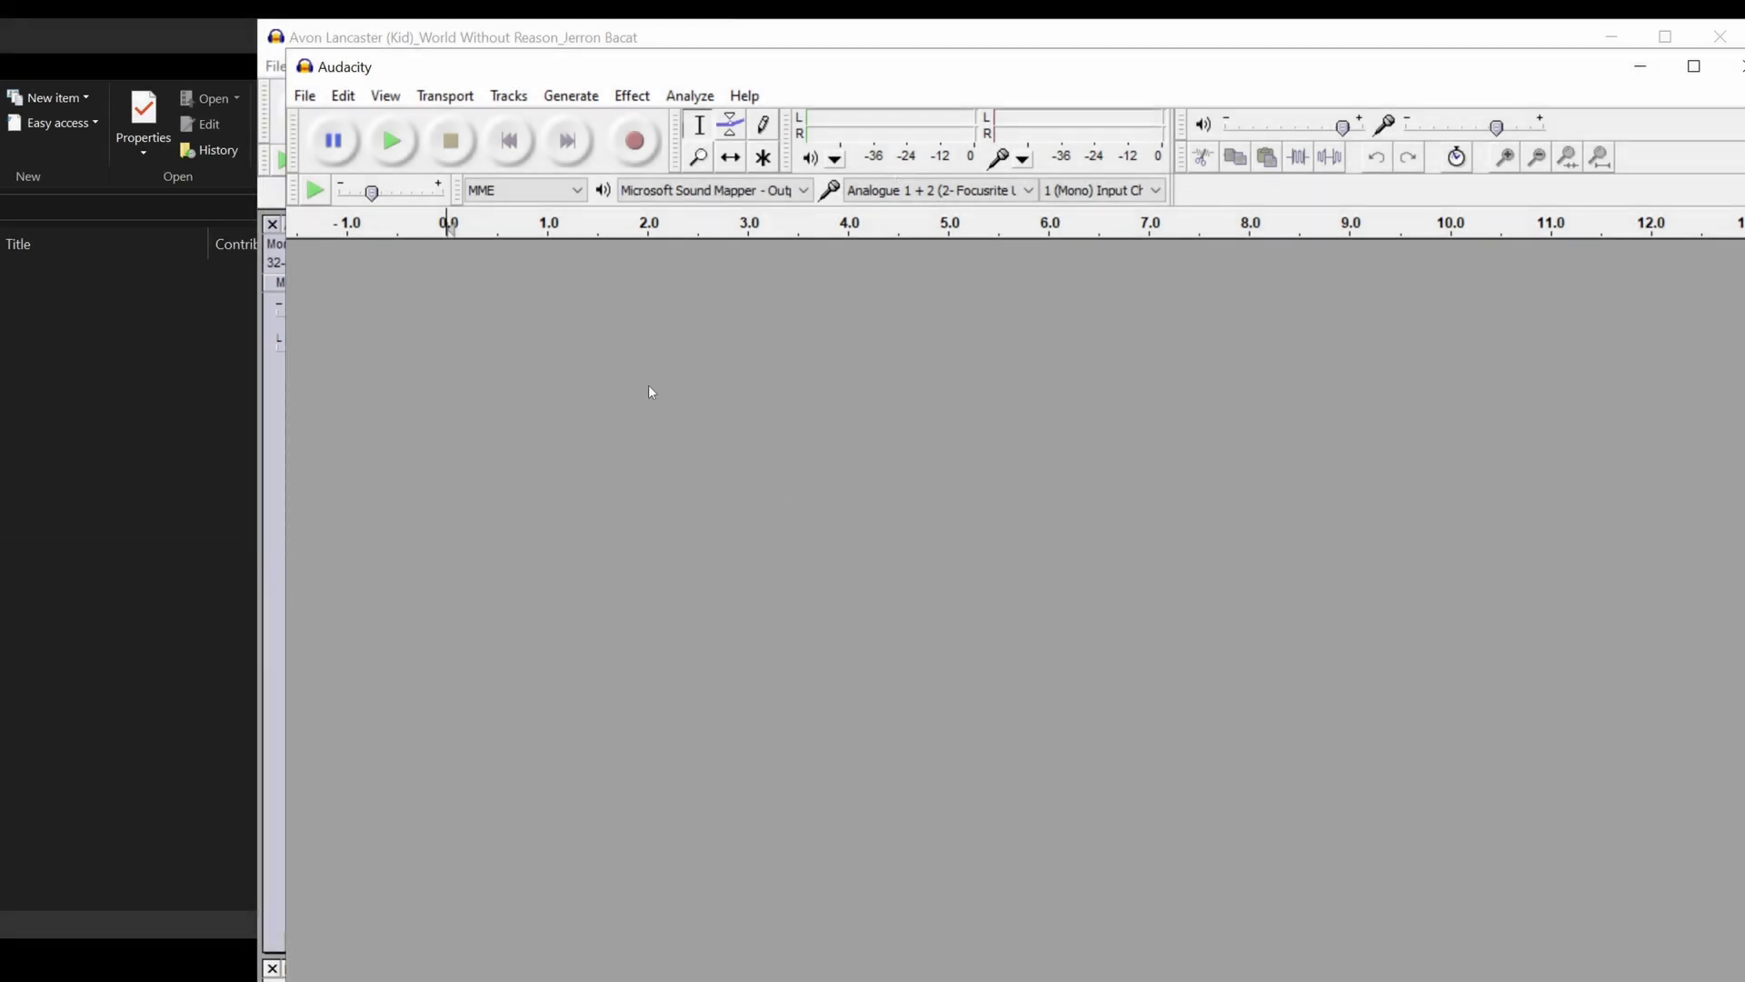
# - Run Voice Line Processing on avon-01.wav and avon-02.wav, then open the cleaned folder
pyautogui.click(305, 97)
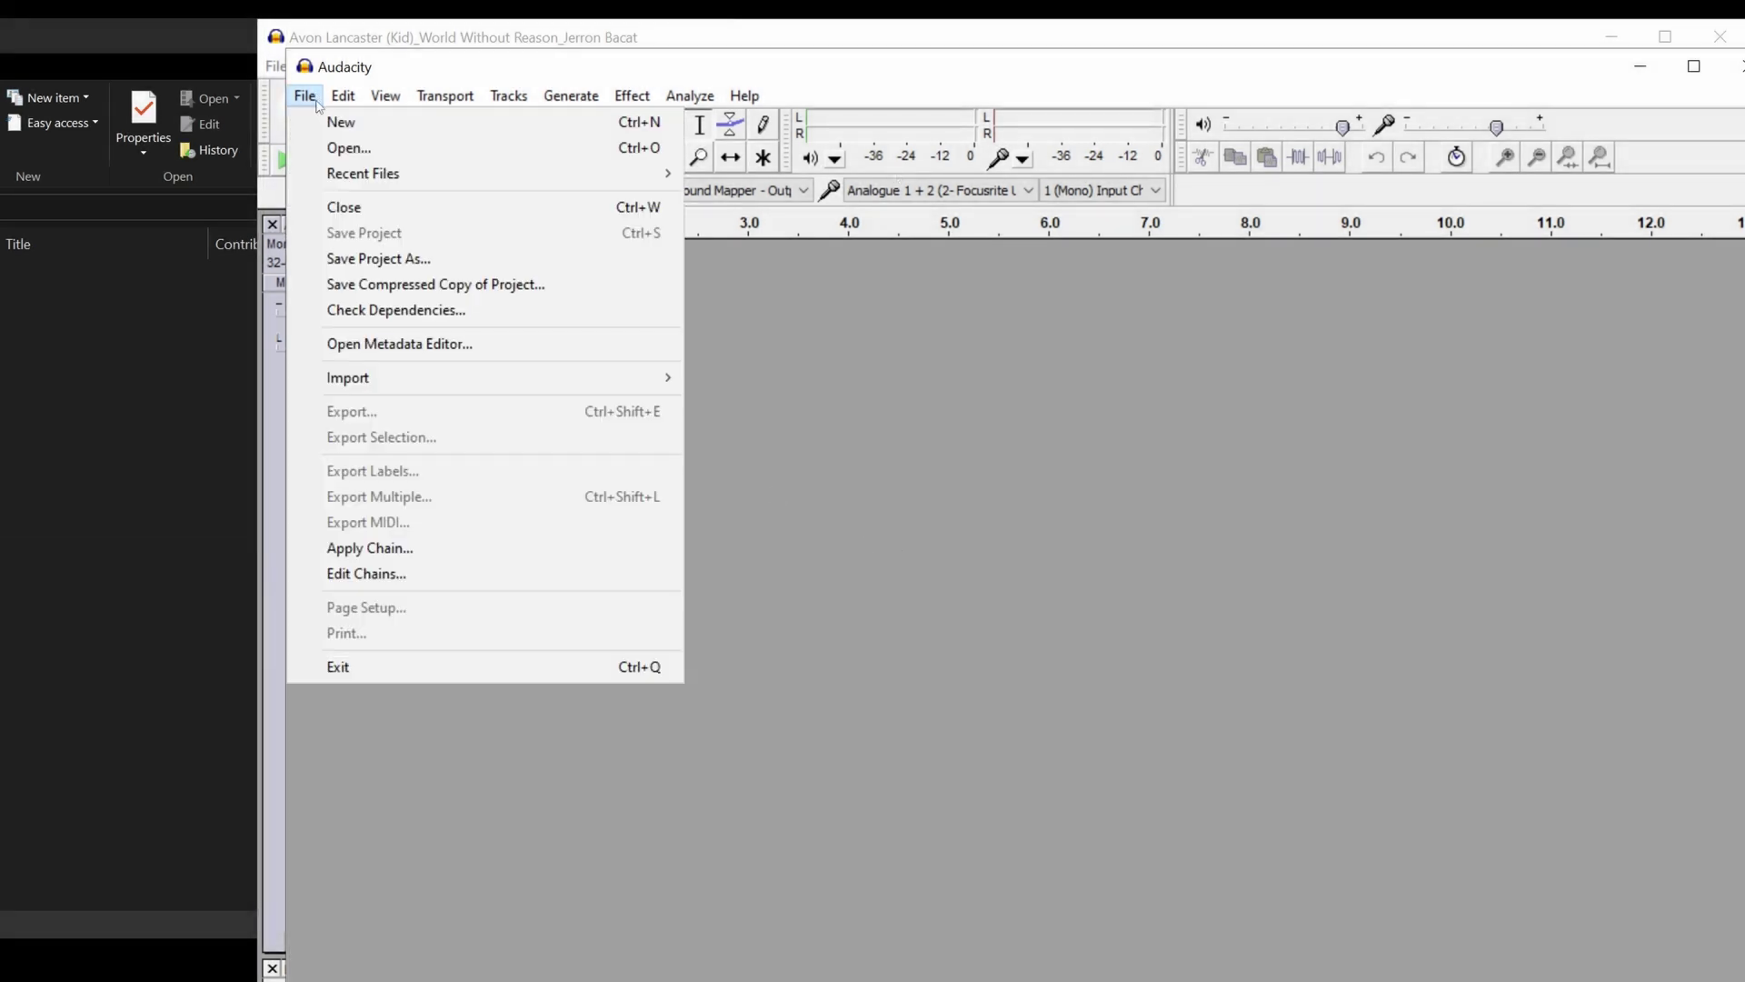
pyautogui.click(440, 547)
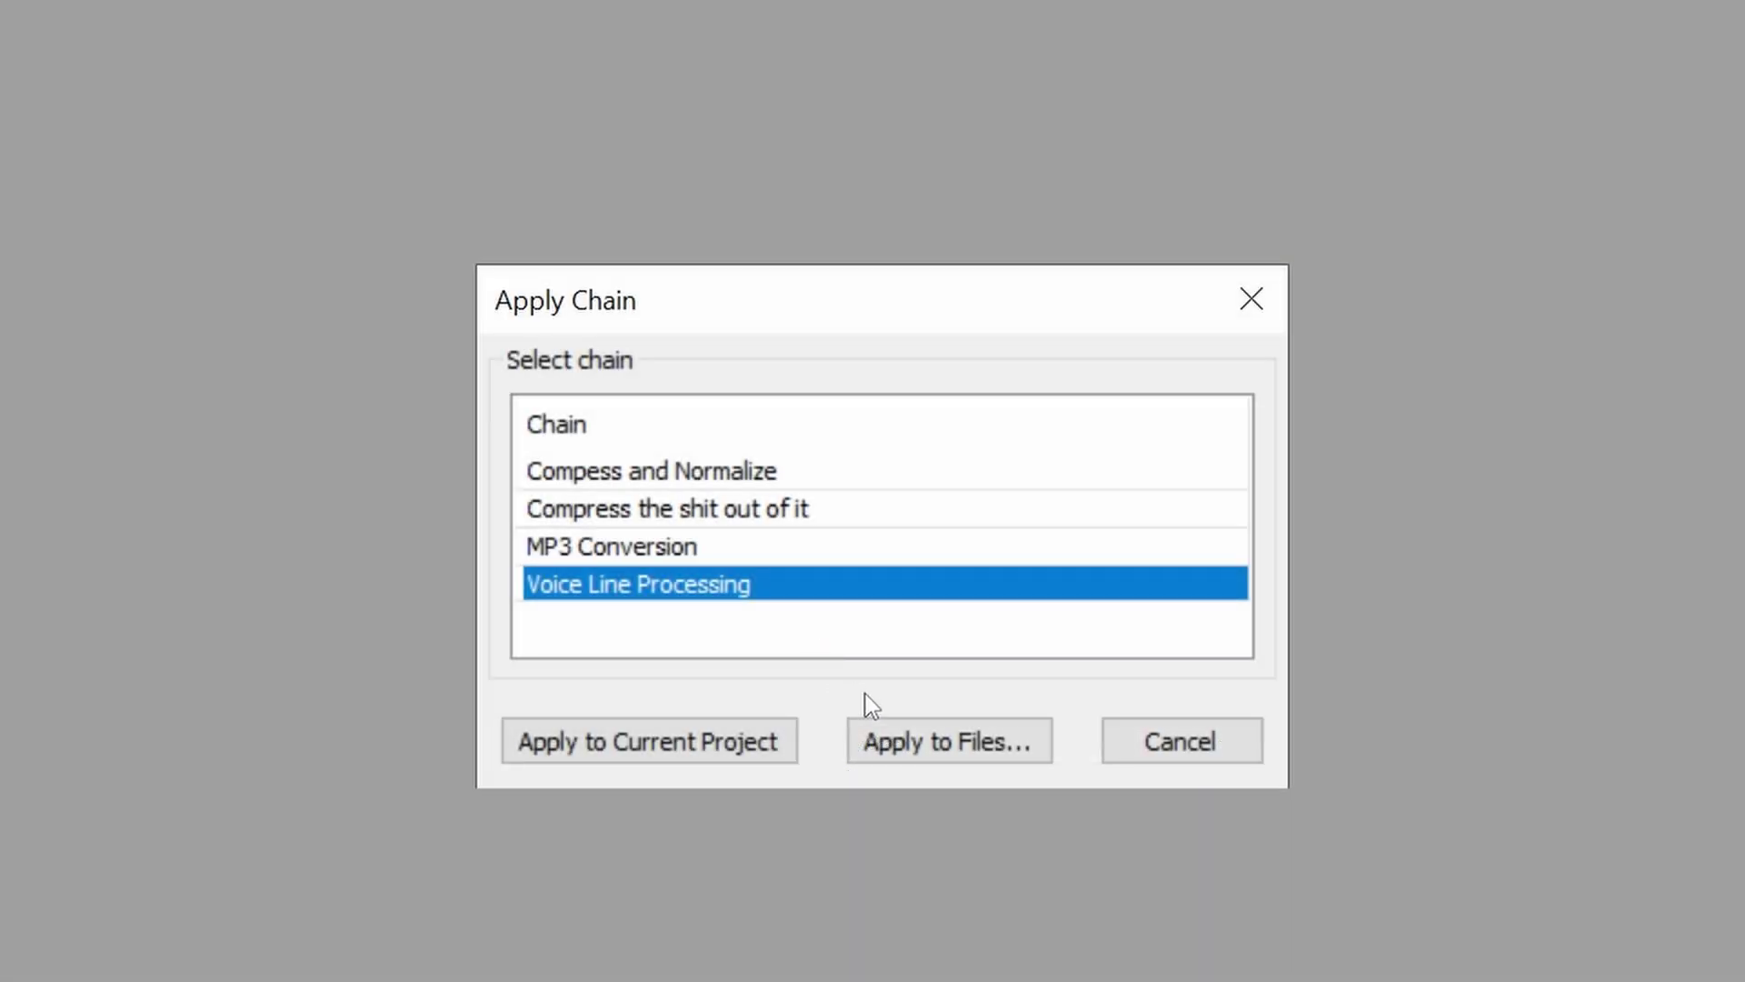
pyautogui.click(1001, 760)
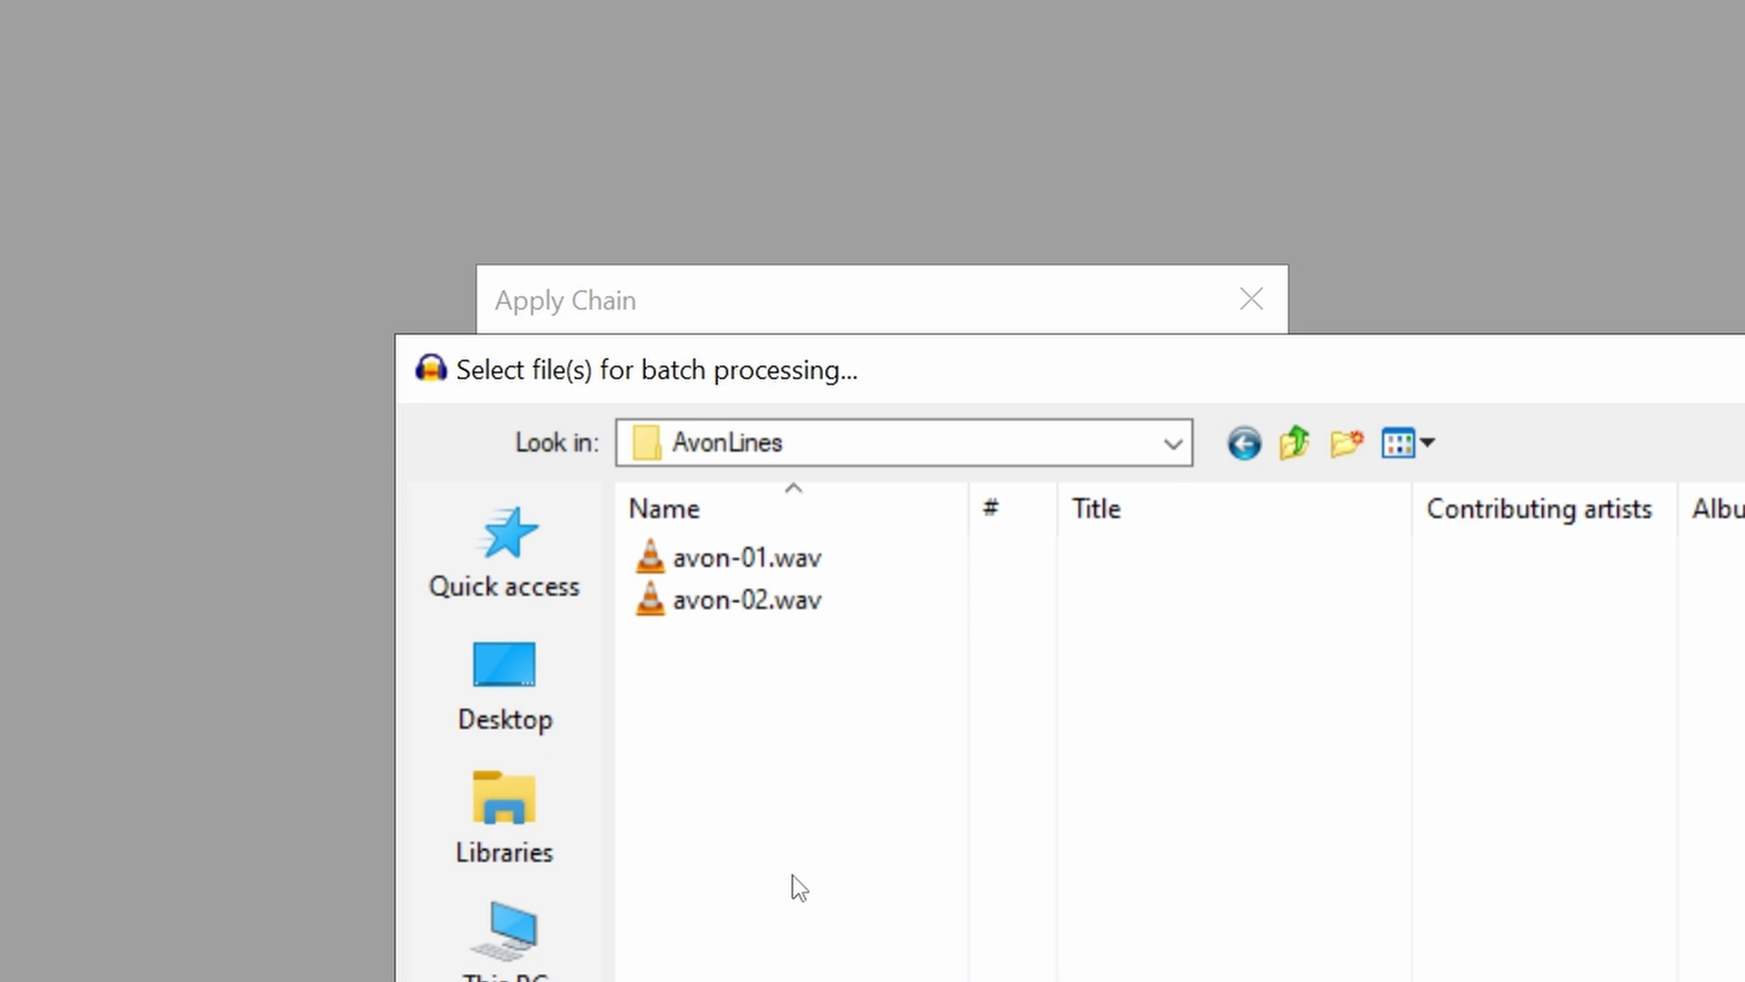
pyautogui.hotkey('ctrl', 'a')
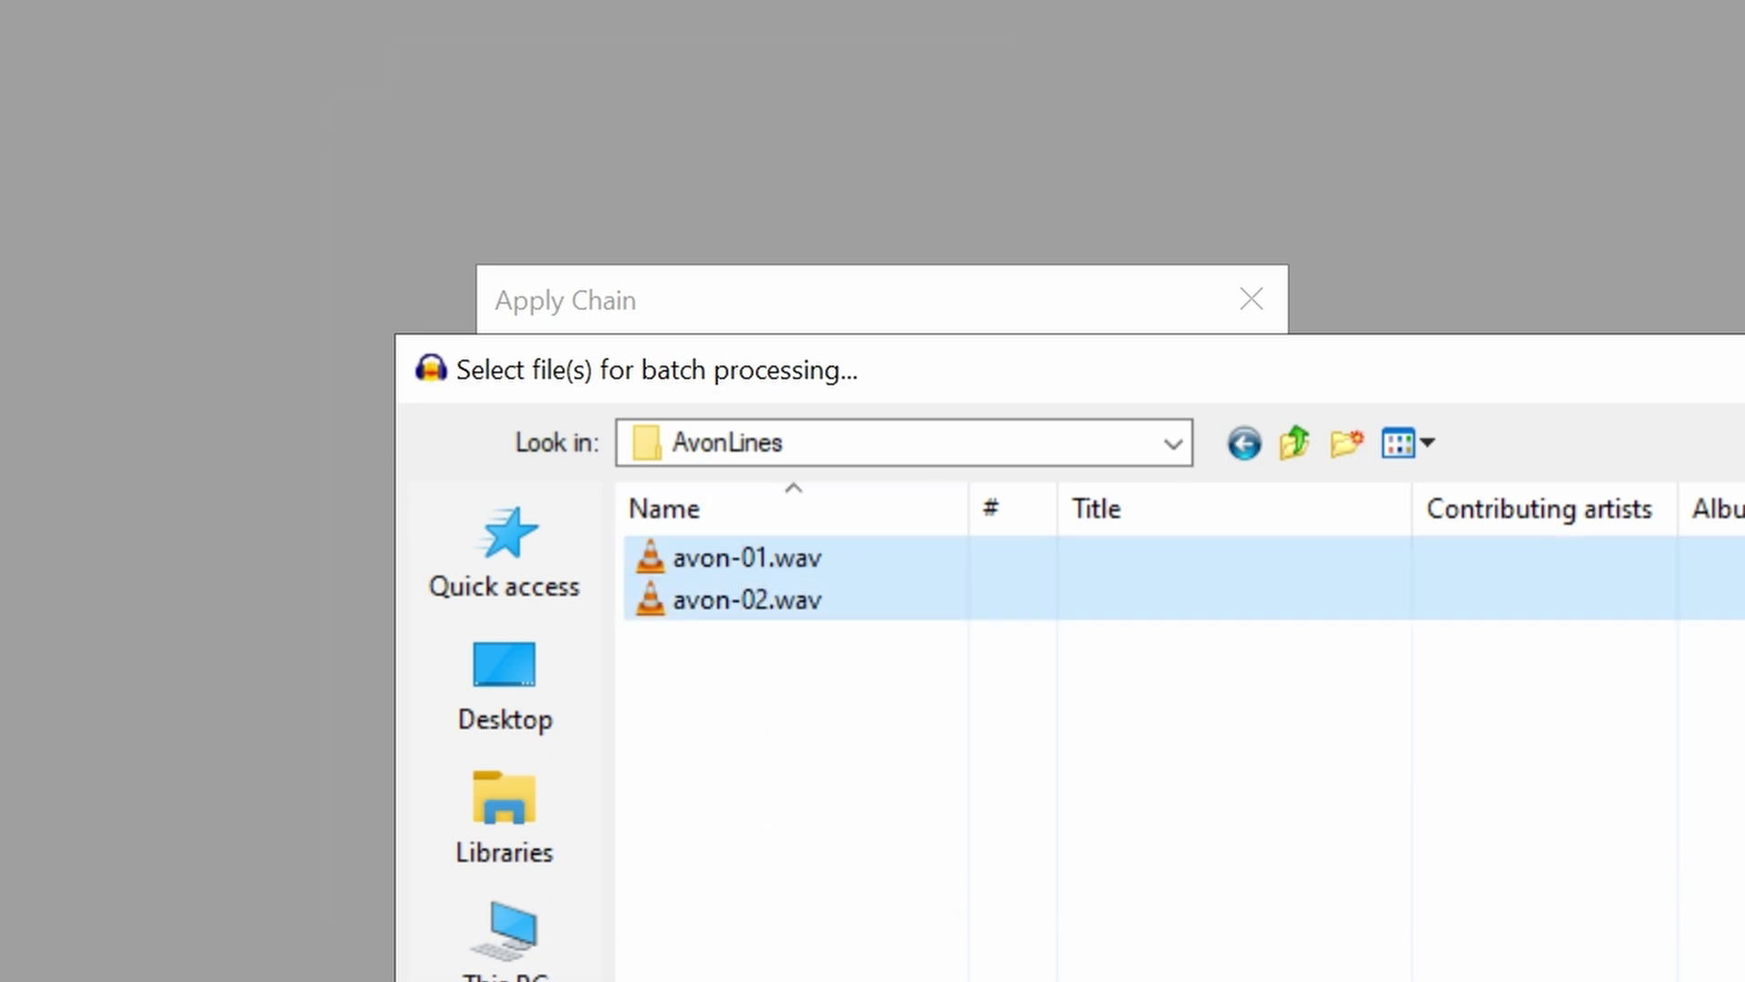
pyautogui.click(1677, 845)
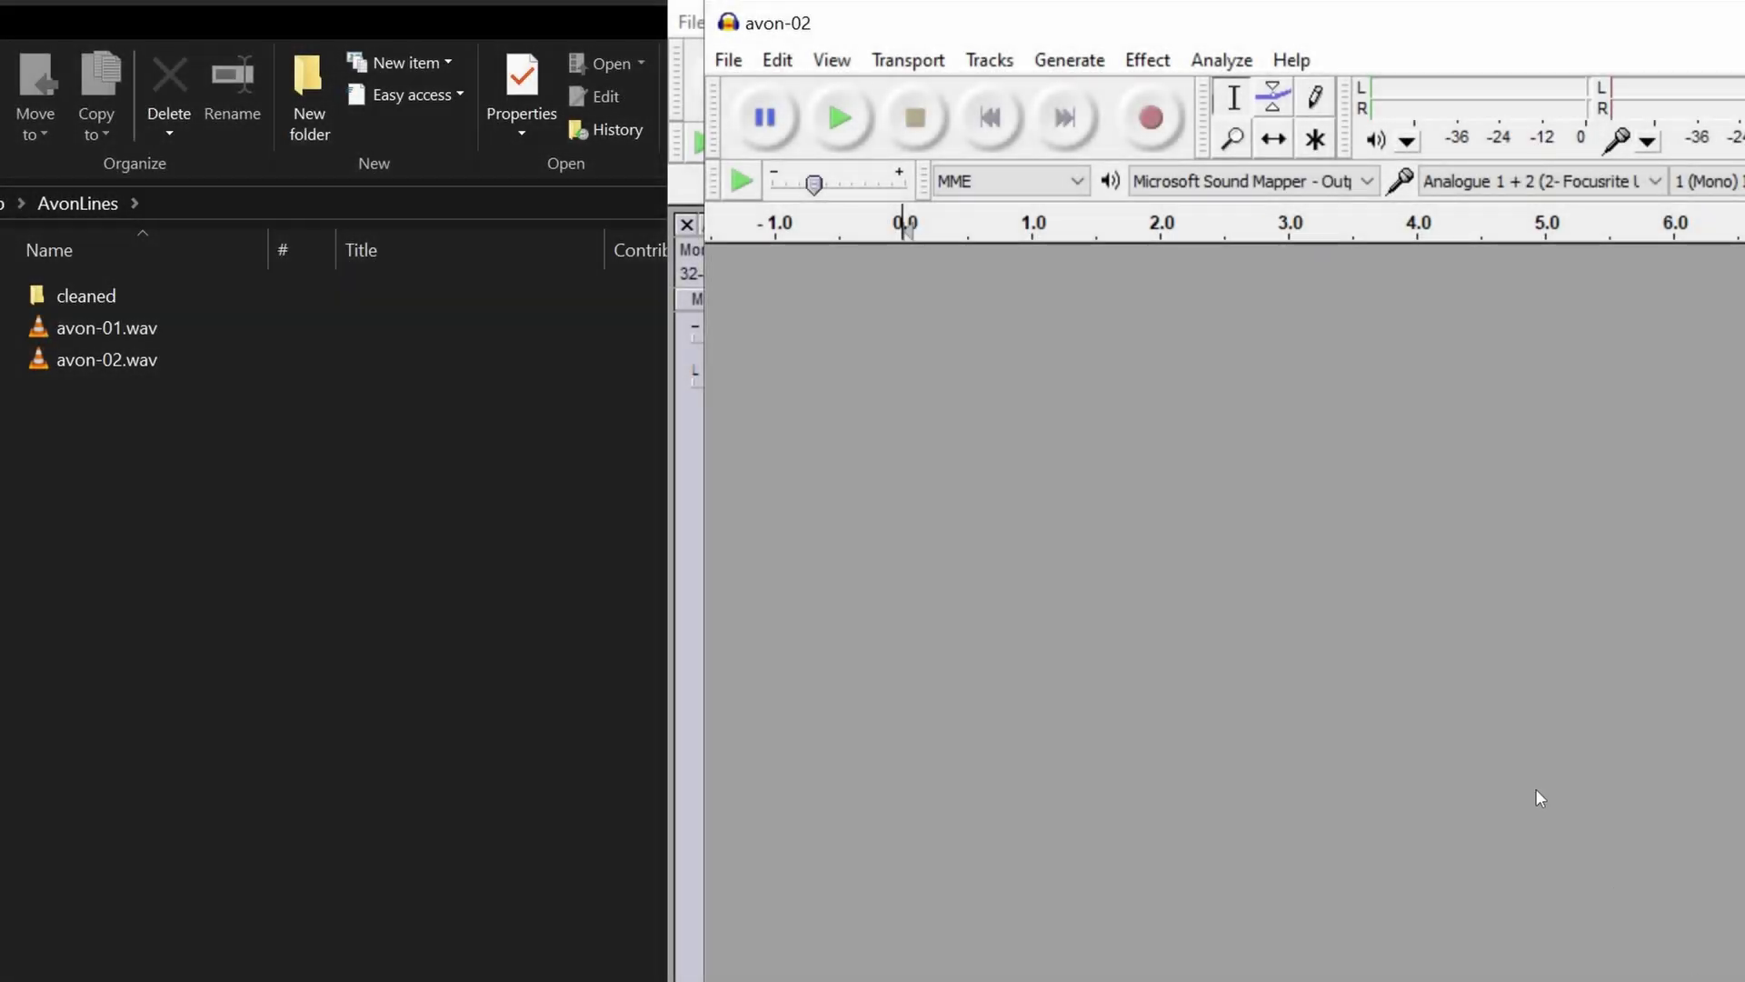
pyautogui.click(118, 287)
pyautogui.doubleClick(118, 288)
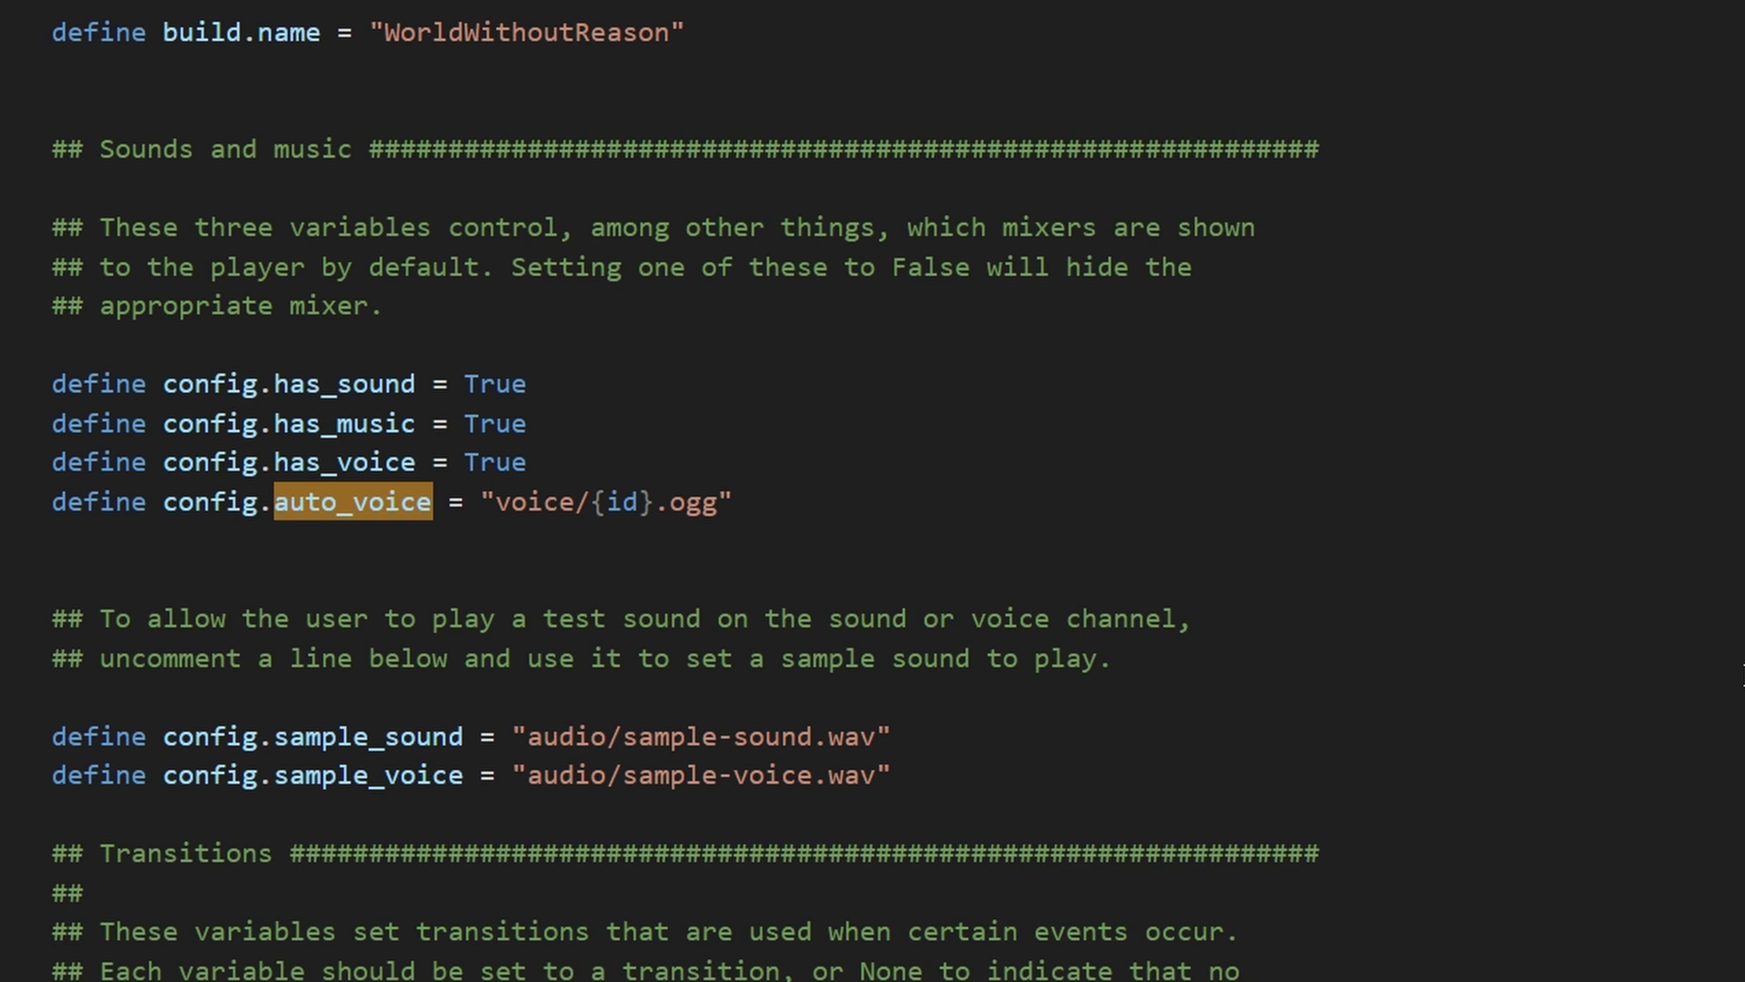
pyautogui.click(1084, 458)
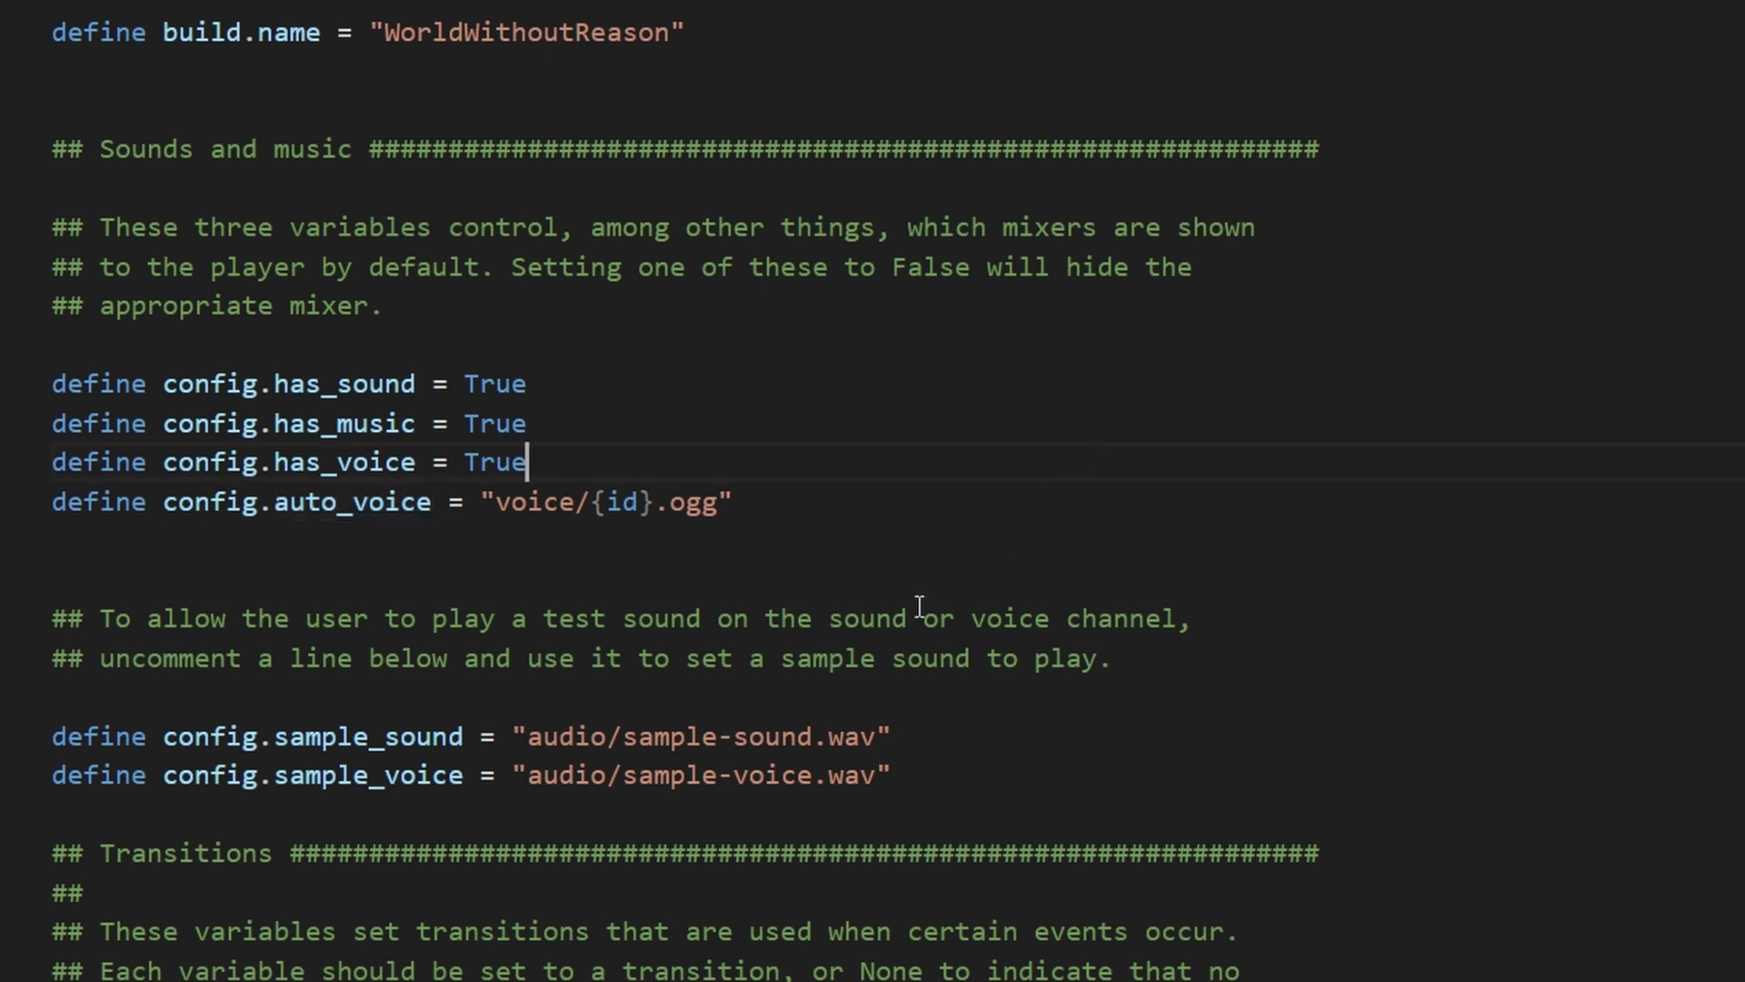
pyautogui.click(117, 571)
pyautogui.click(540, 502)
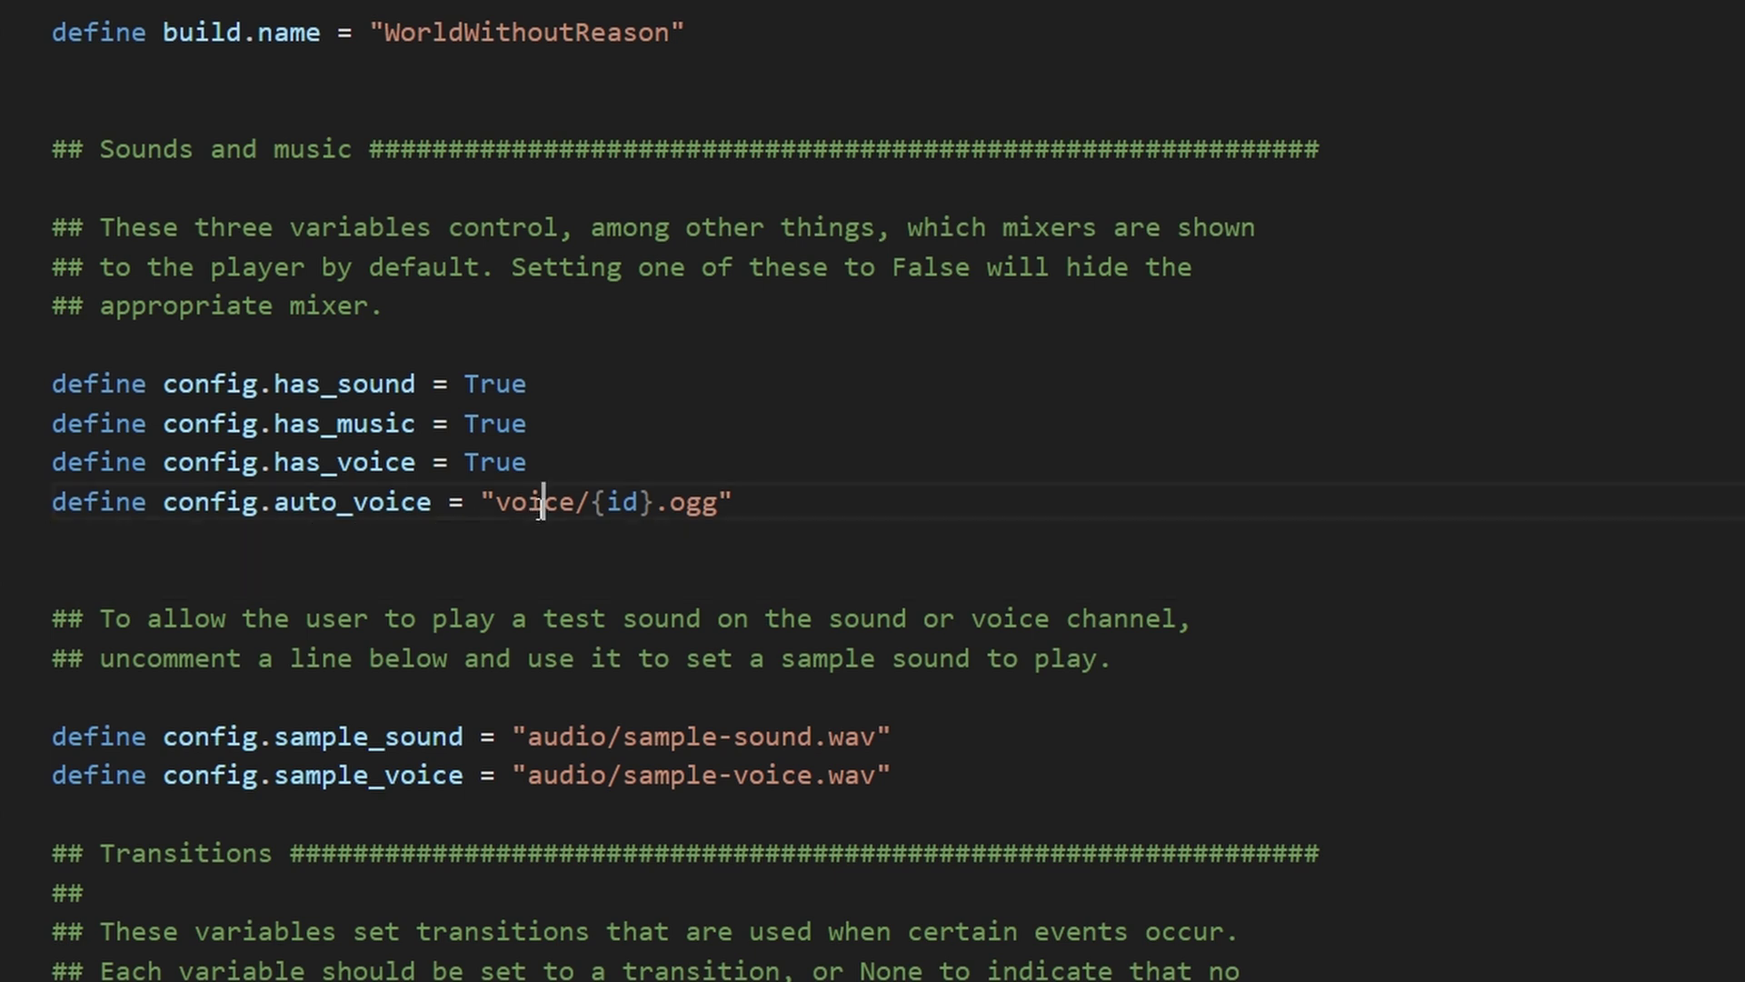
pyautogui.click(592, 546)
pyautogui.moveTo(590, 514)
pyautogui.moveTo(592, 509); pyautogui.dragTo(654, 509)
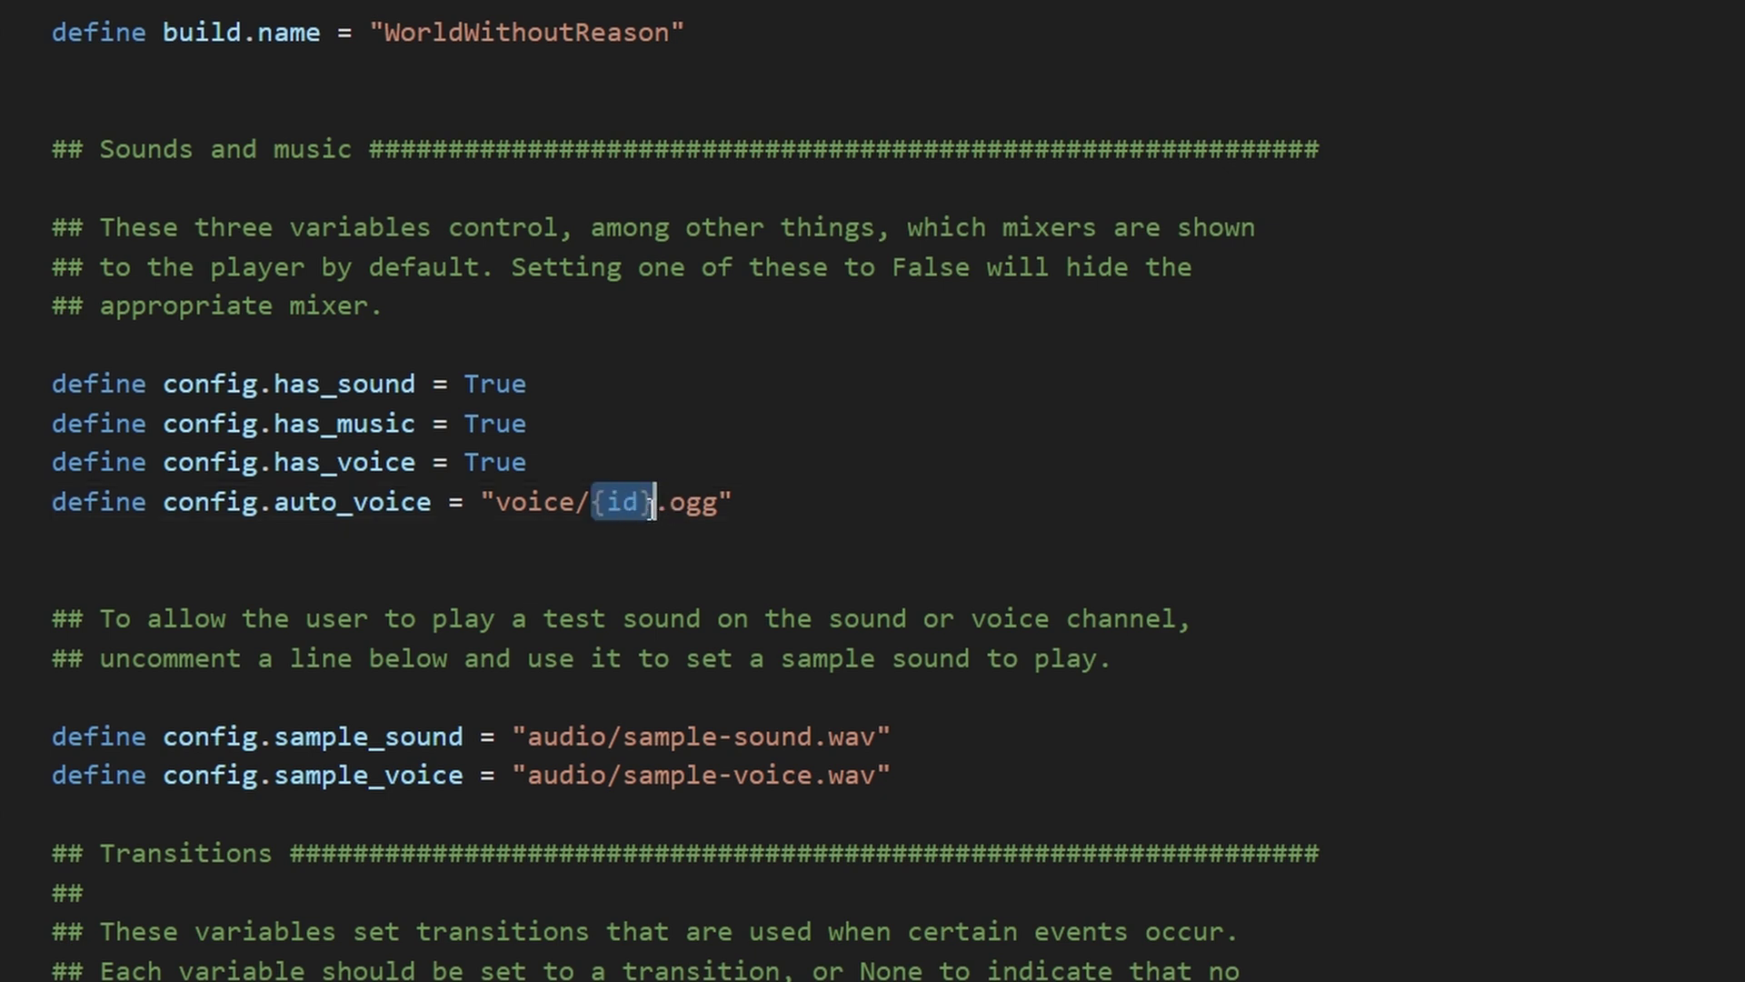
pyautogui.click(789, 524)
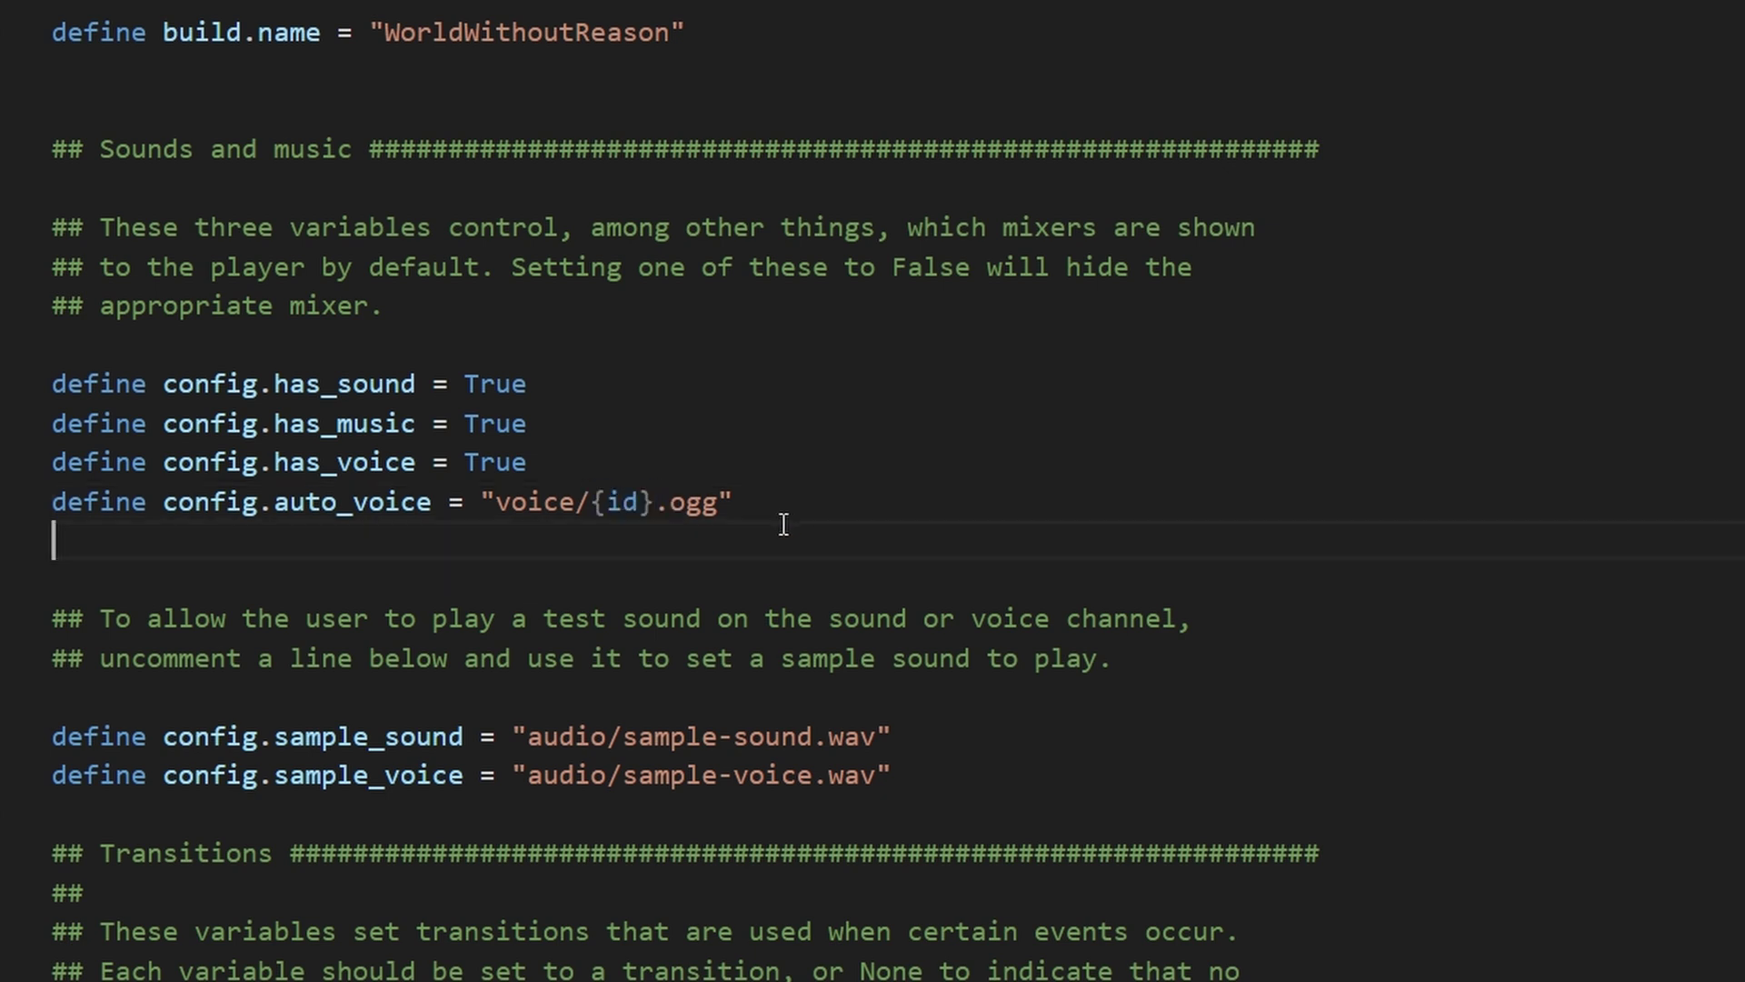
pyautogui.moveTo(659, 502); pyautogui.dragTo(702, 502)
pyautogui.click(1072, 561)
pyautogui.click(717, 502)
pyautogui.click(736, 502)
pyautogui.click(859, 465)
pyautogui.click(821, 505)
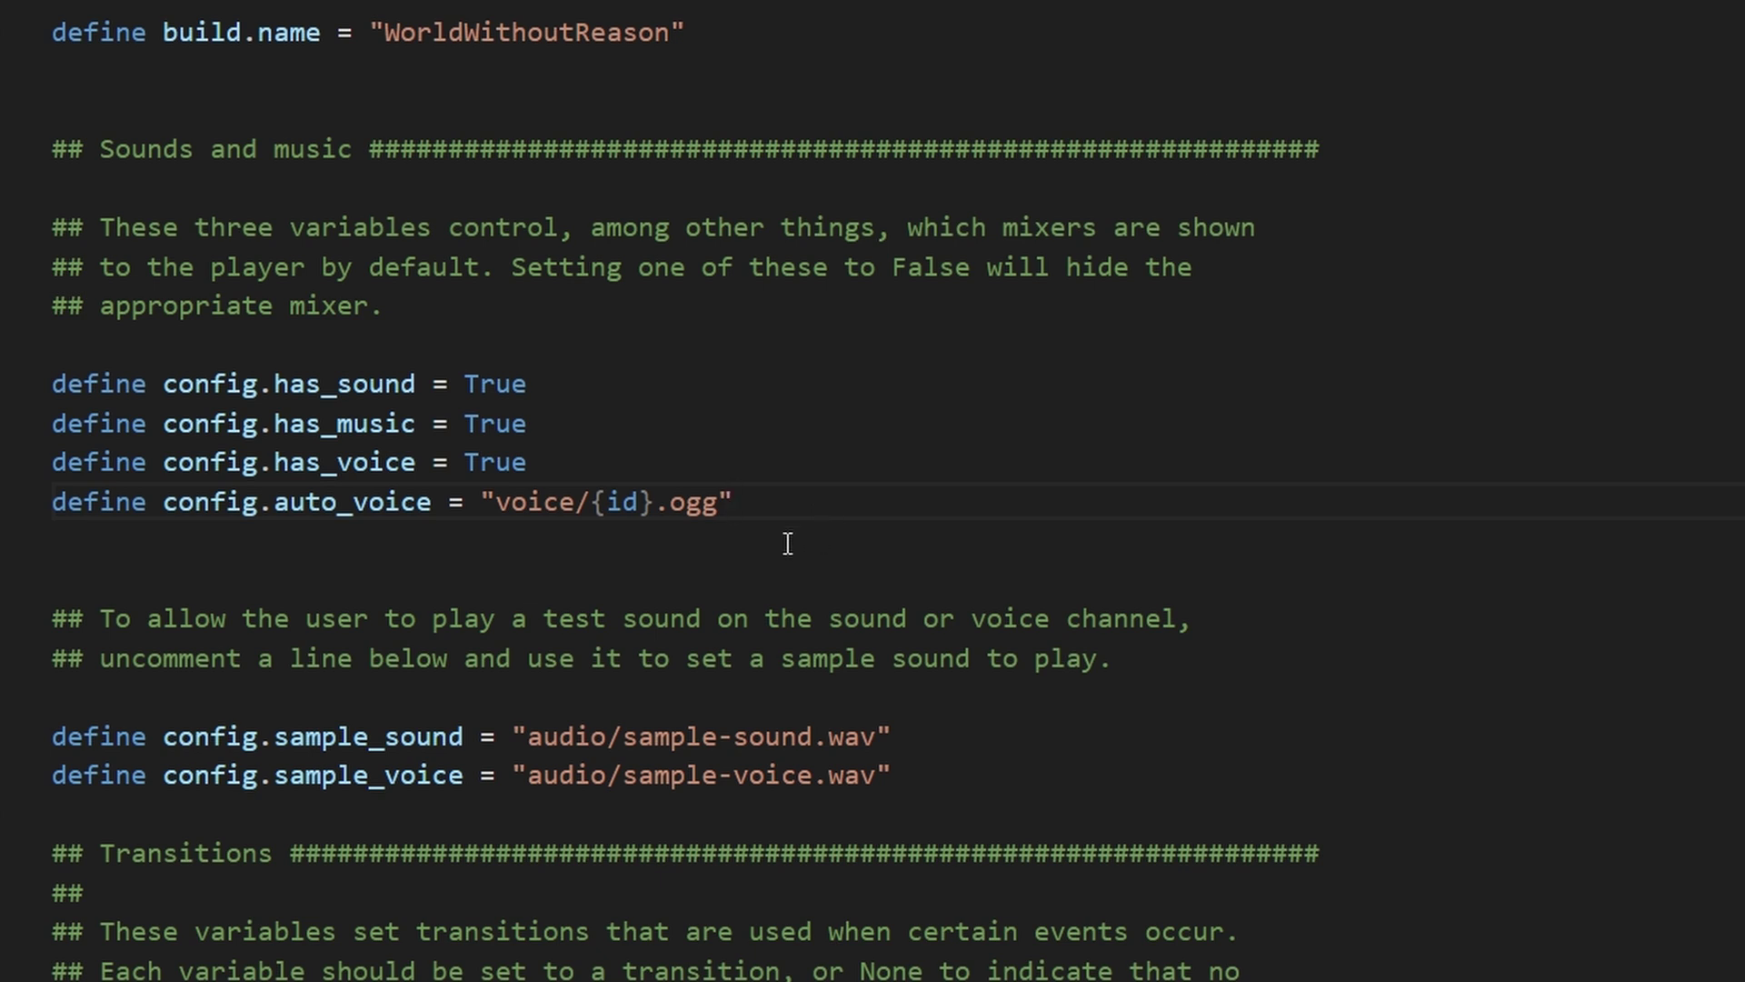
pyautogui.moveTo(653, 510); pyautogui.dragTo(594, 511)
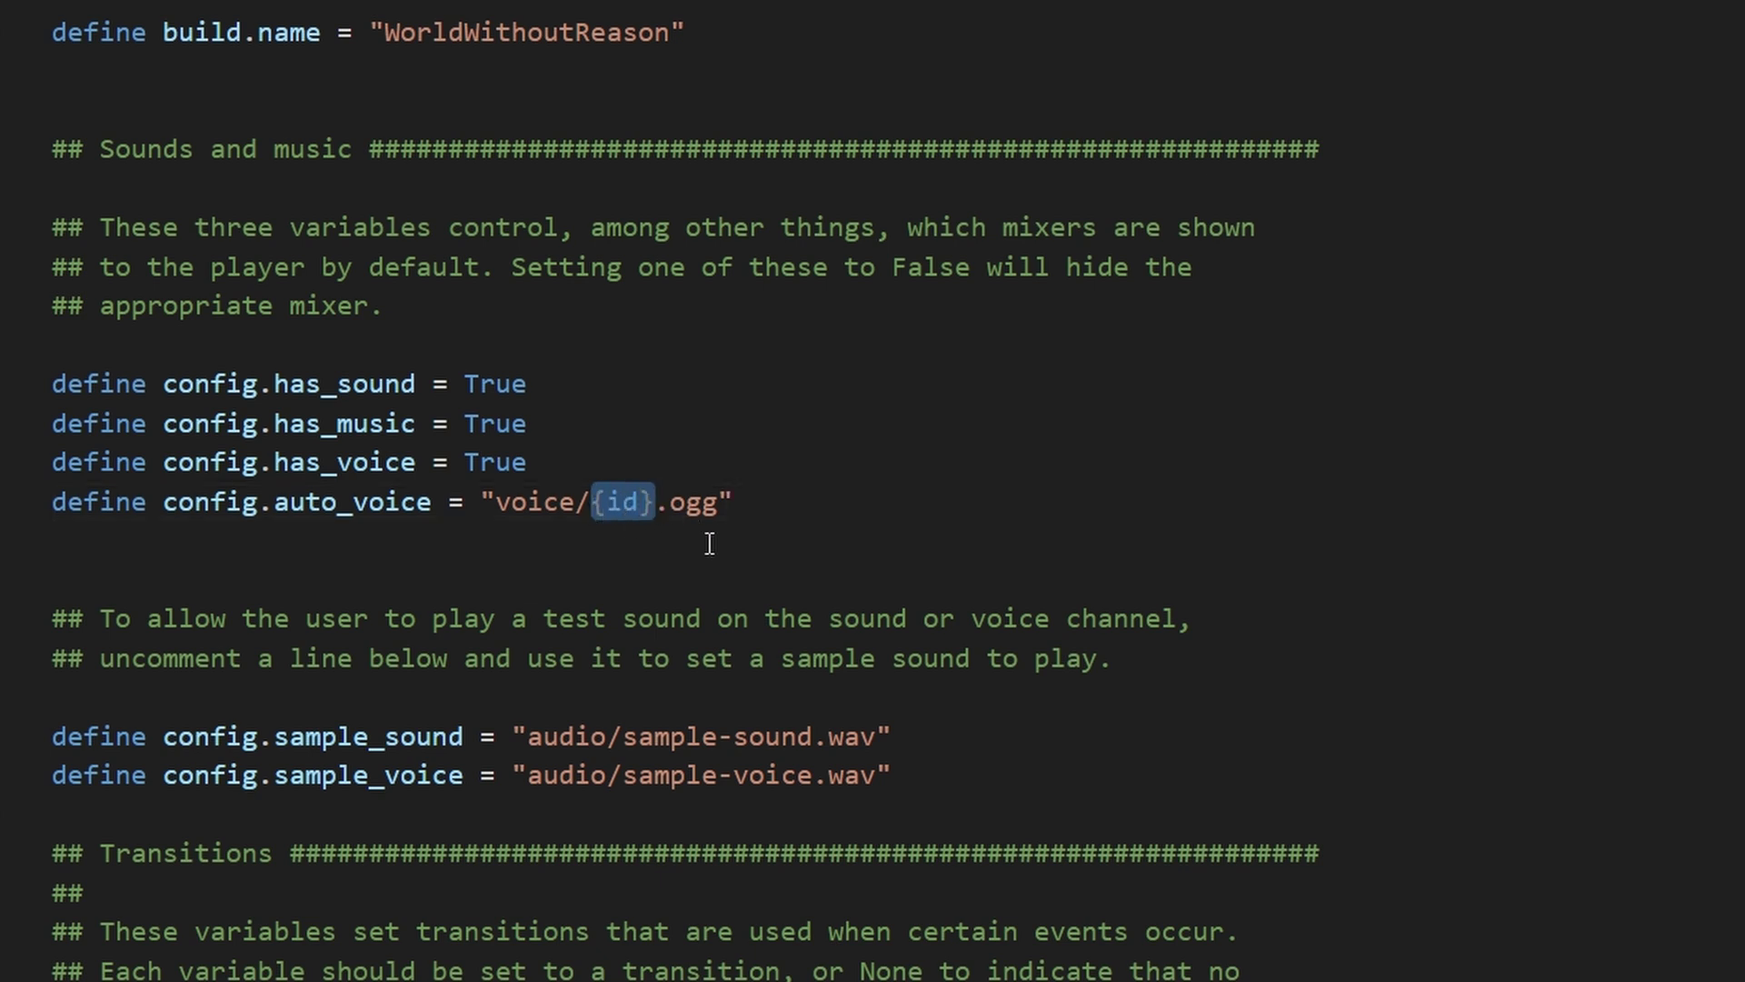
pyautogui.press('End')
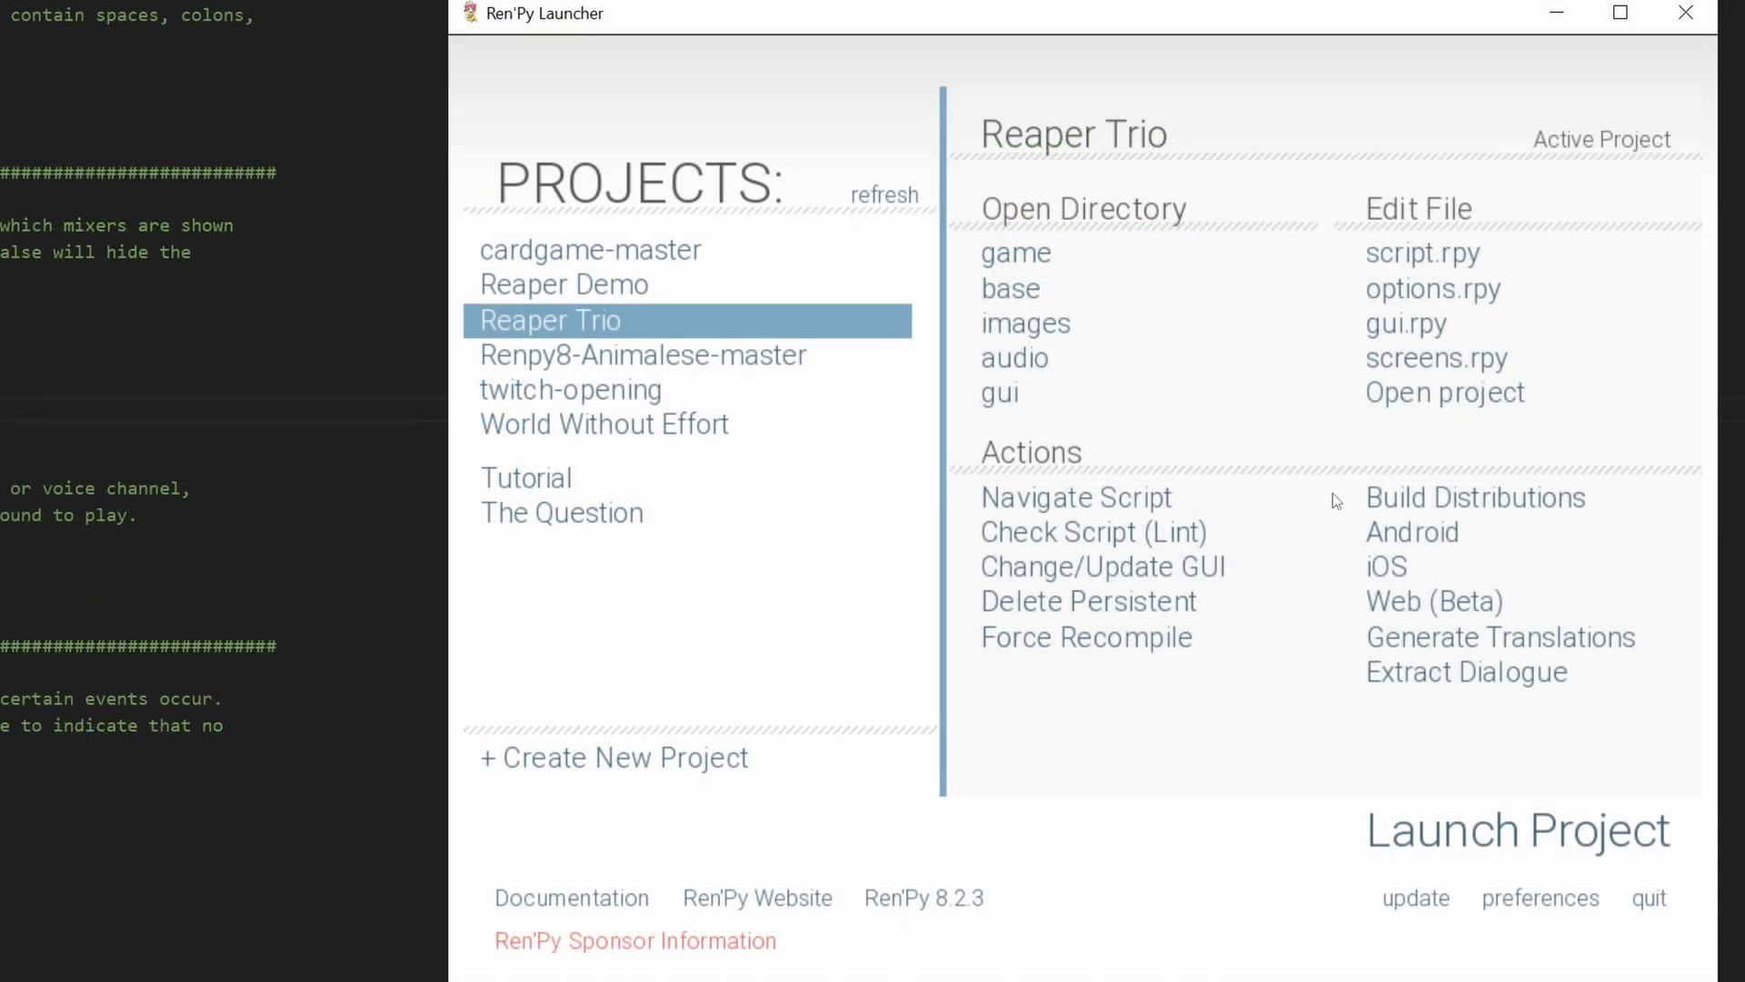
# - Extract Reaper Trio's dialogue as a tab-delimited dialogue.tab and open the base folder
pyautogui.click(1502, 674)
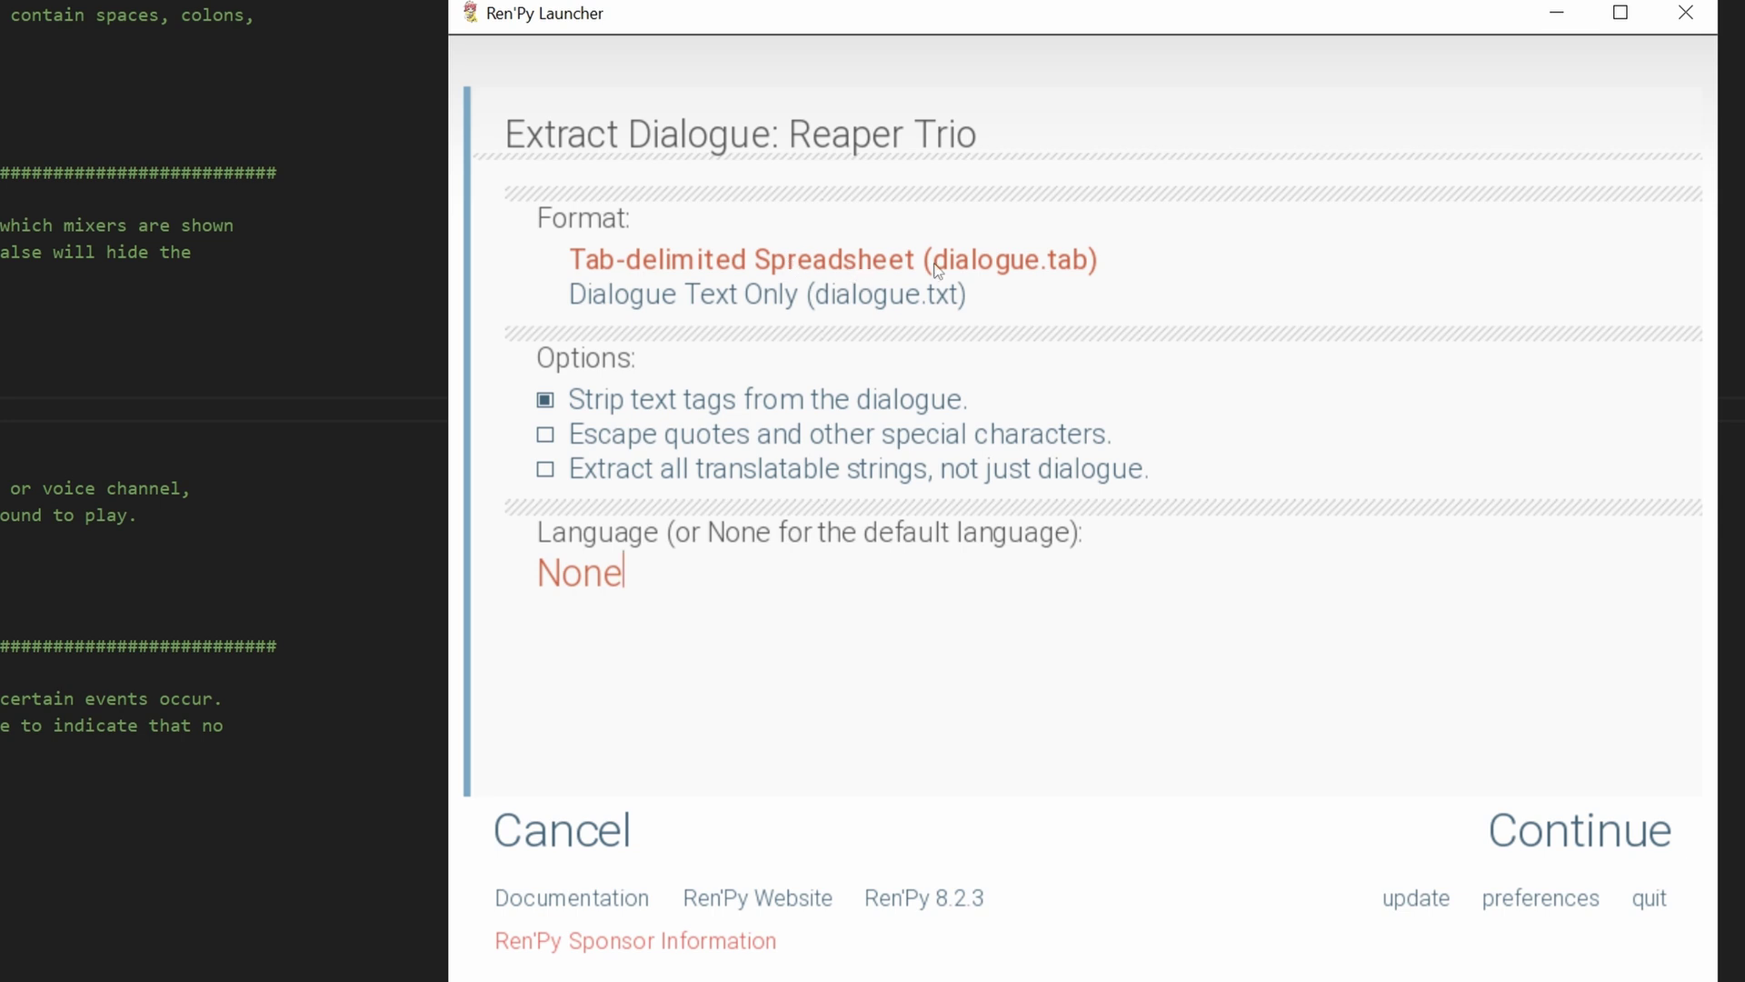
pyautogui.click(1554, 832)
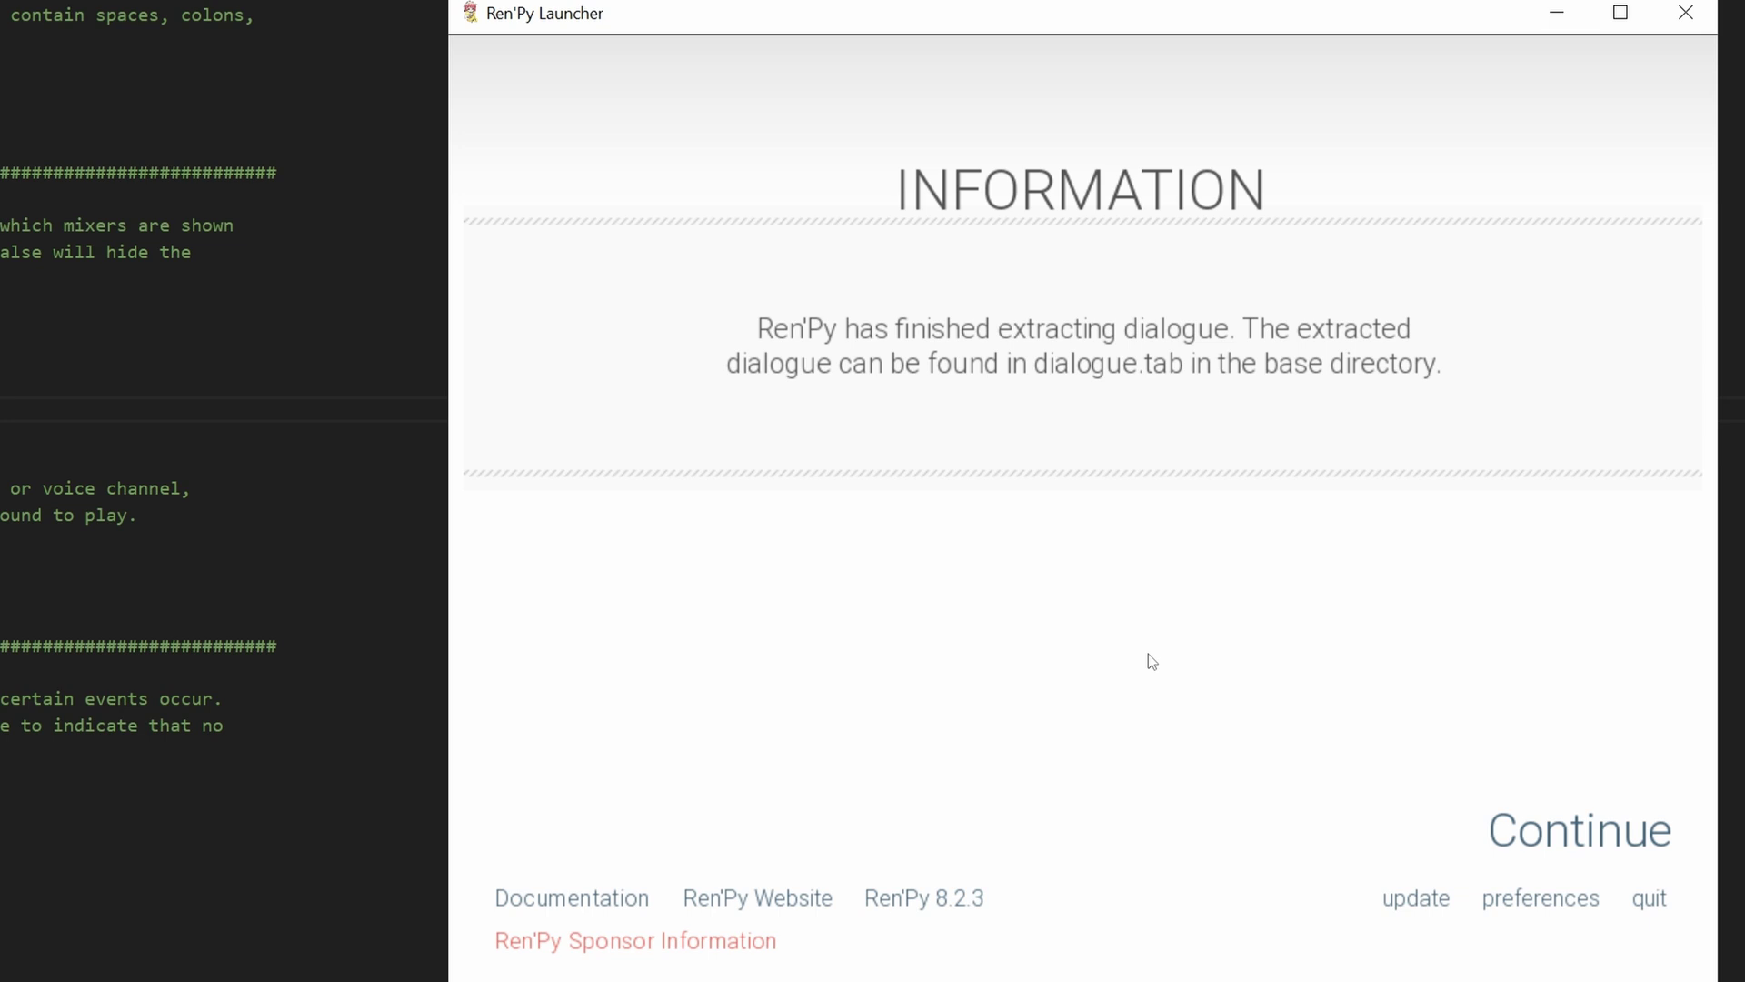
pyautogui.click(1148, 653)
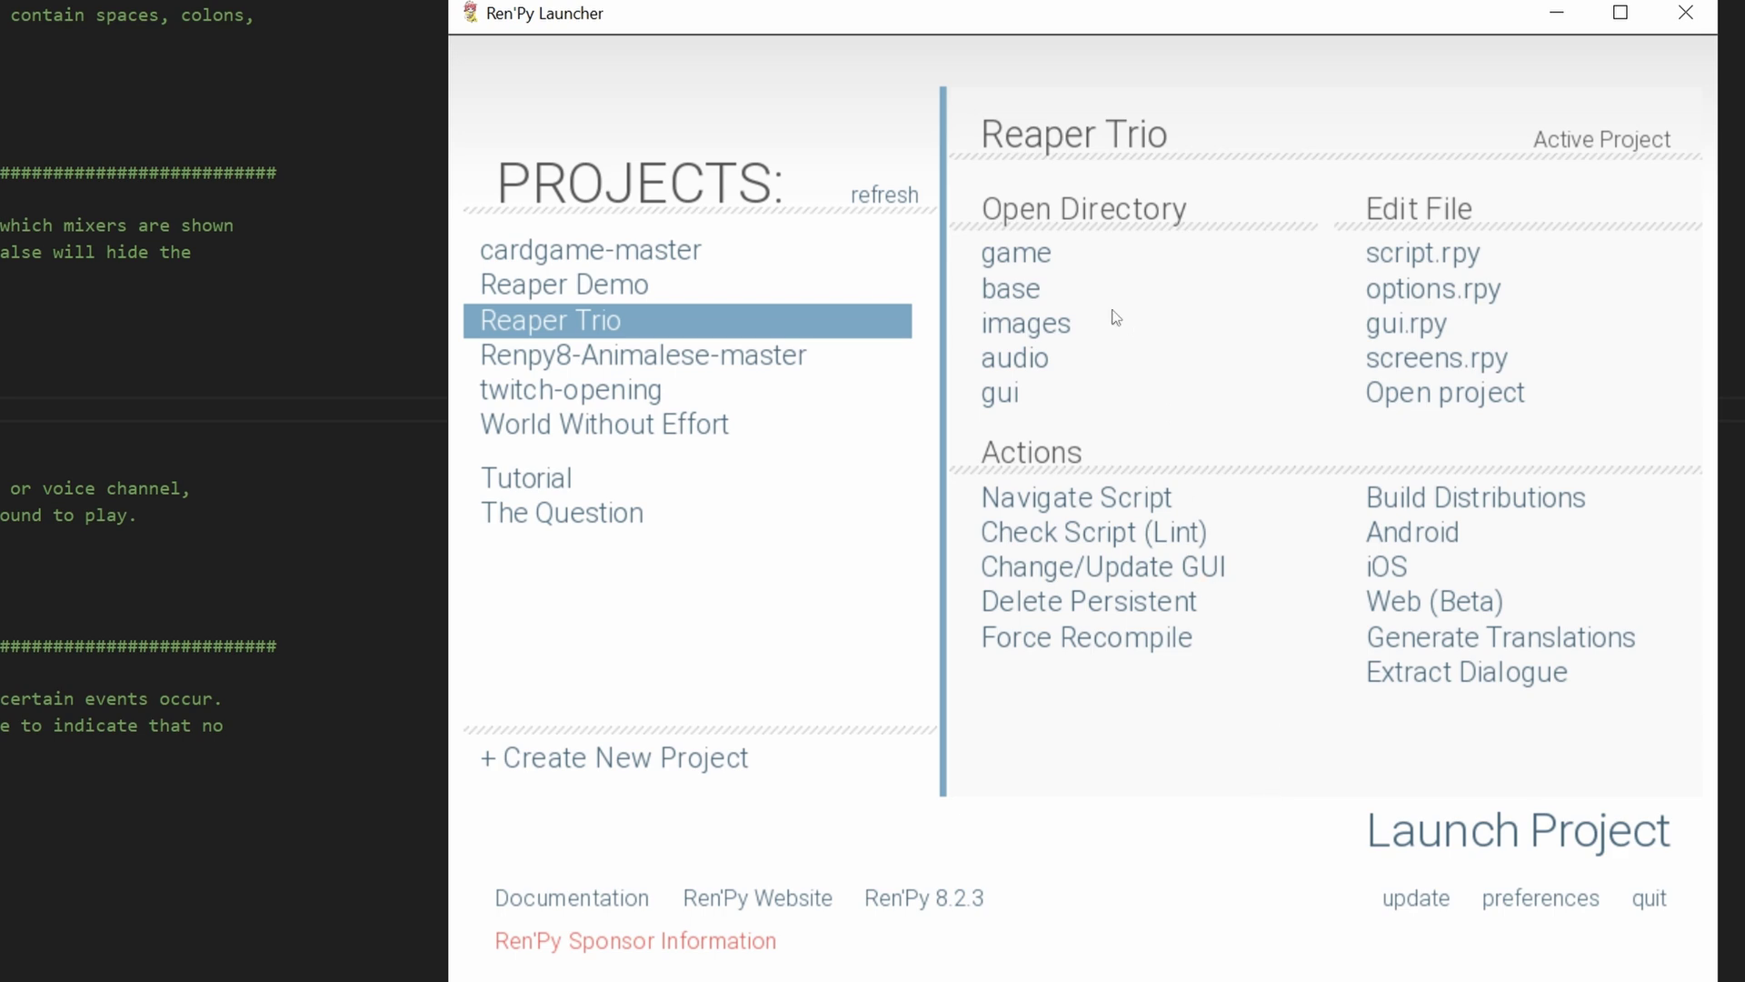
pyautogui.click(1025, 282)
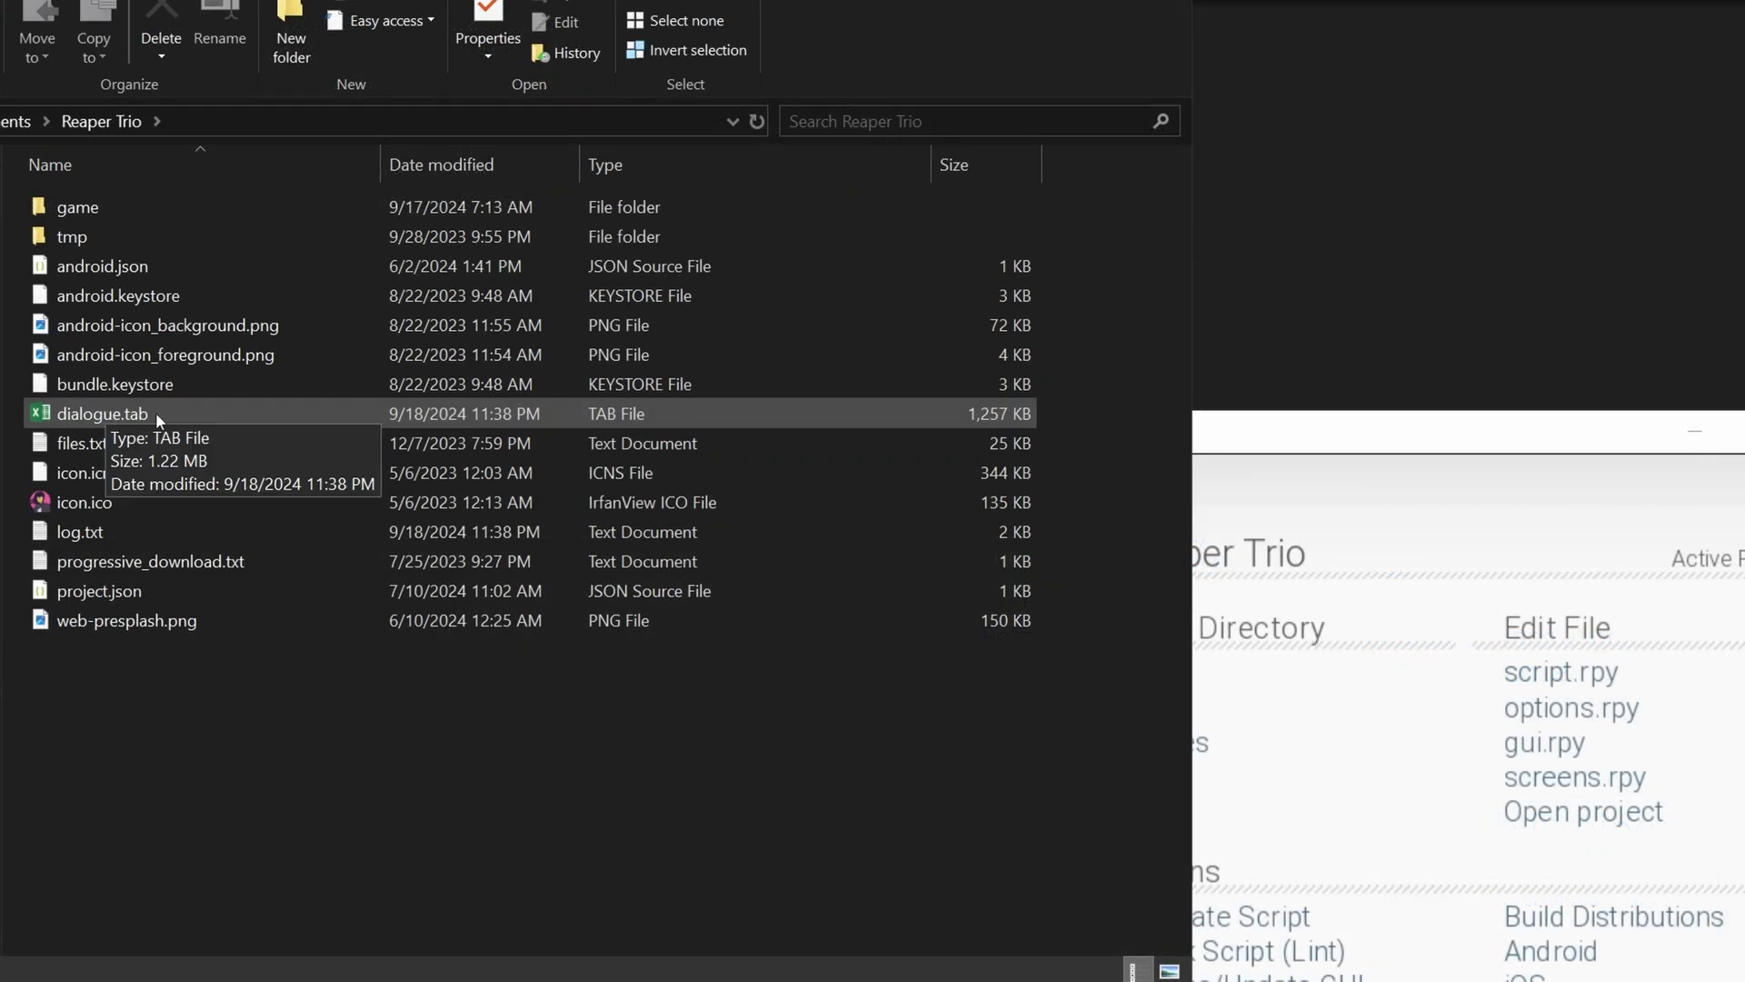
# - Open dialogue.tab in Excel and filter the Character column to 'avon'
pyautogui.doubleClick(171, 410)
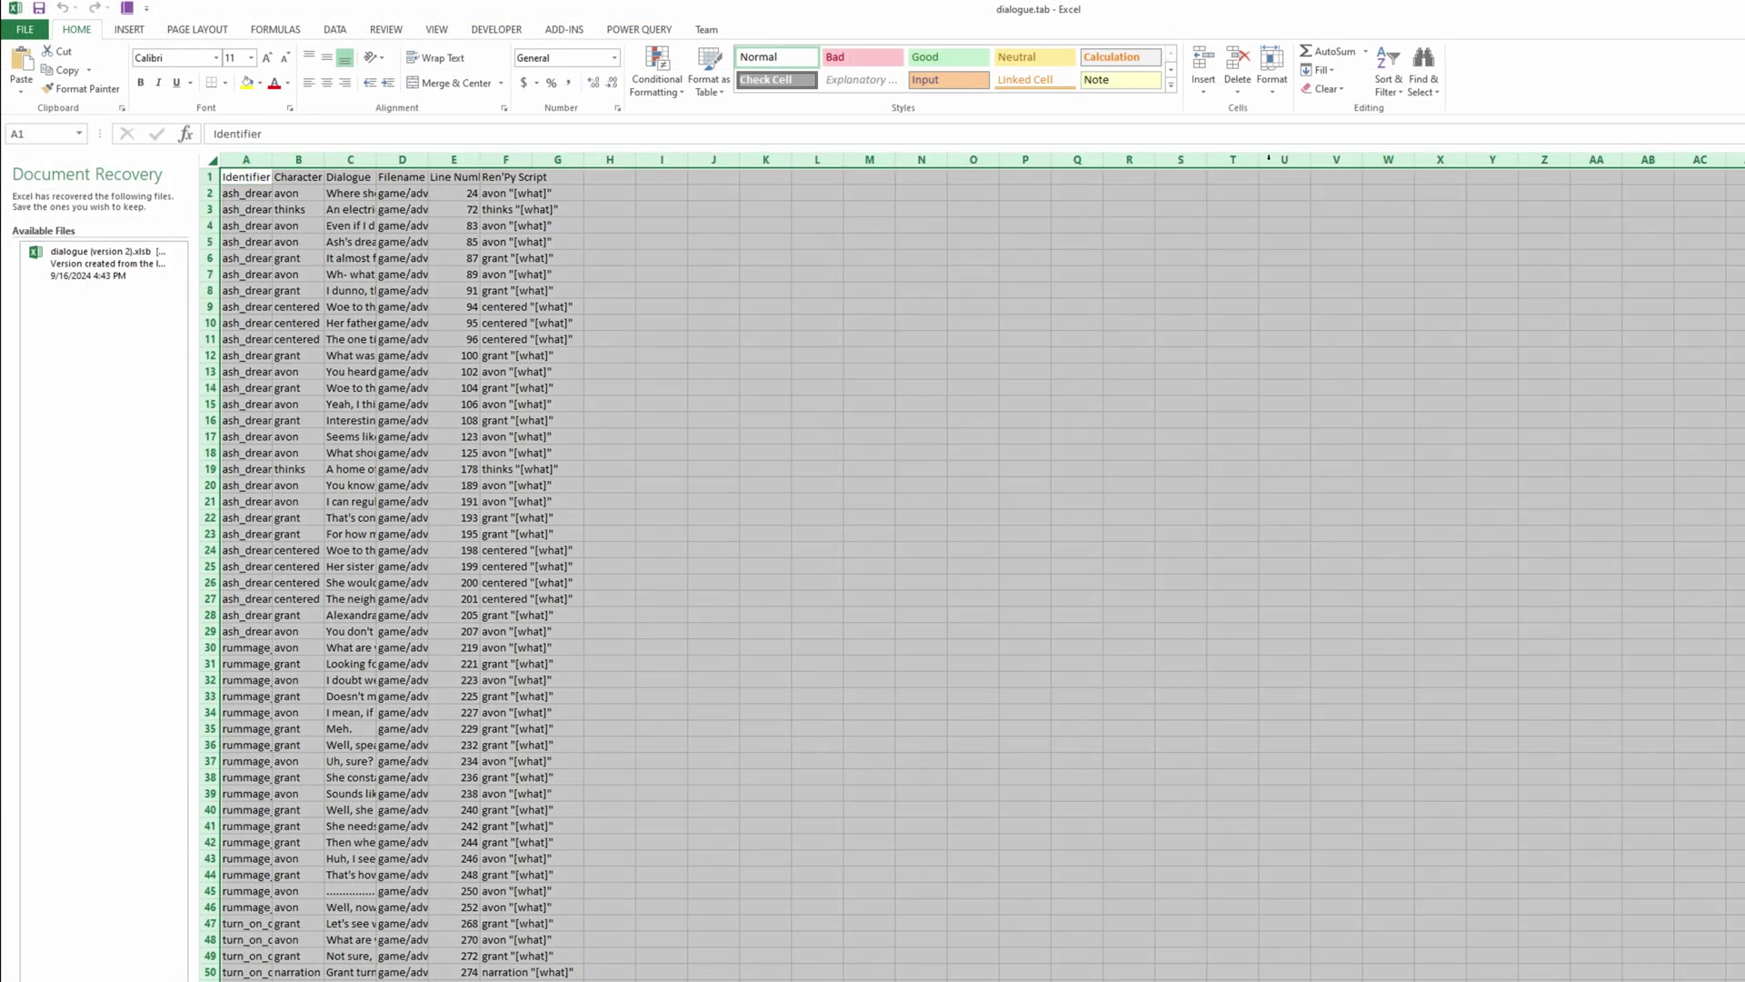
pyautogui.click(1387, 72)
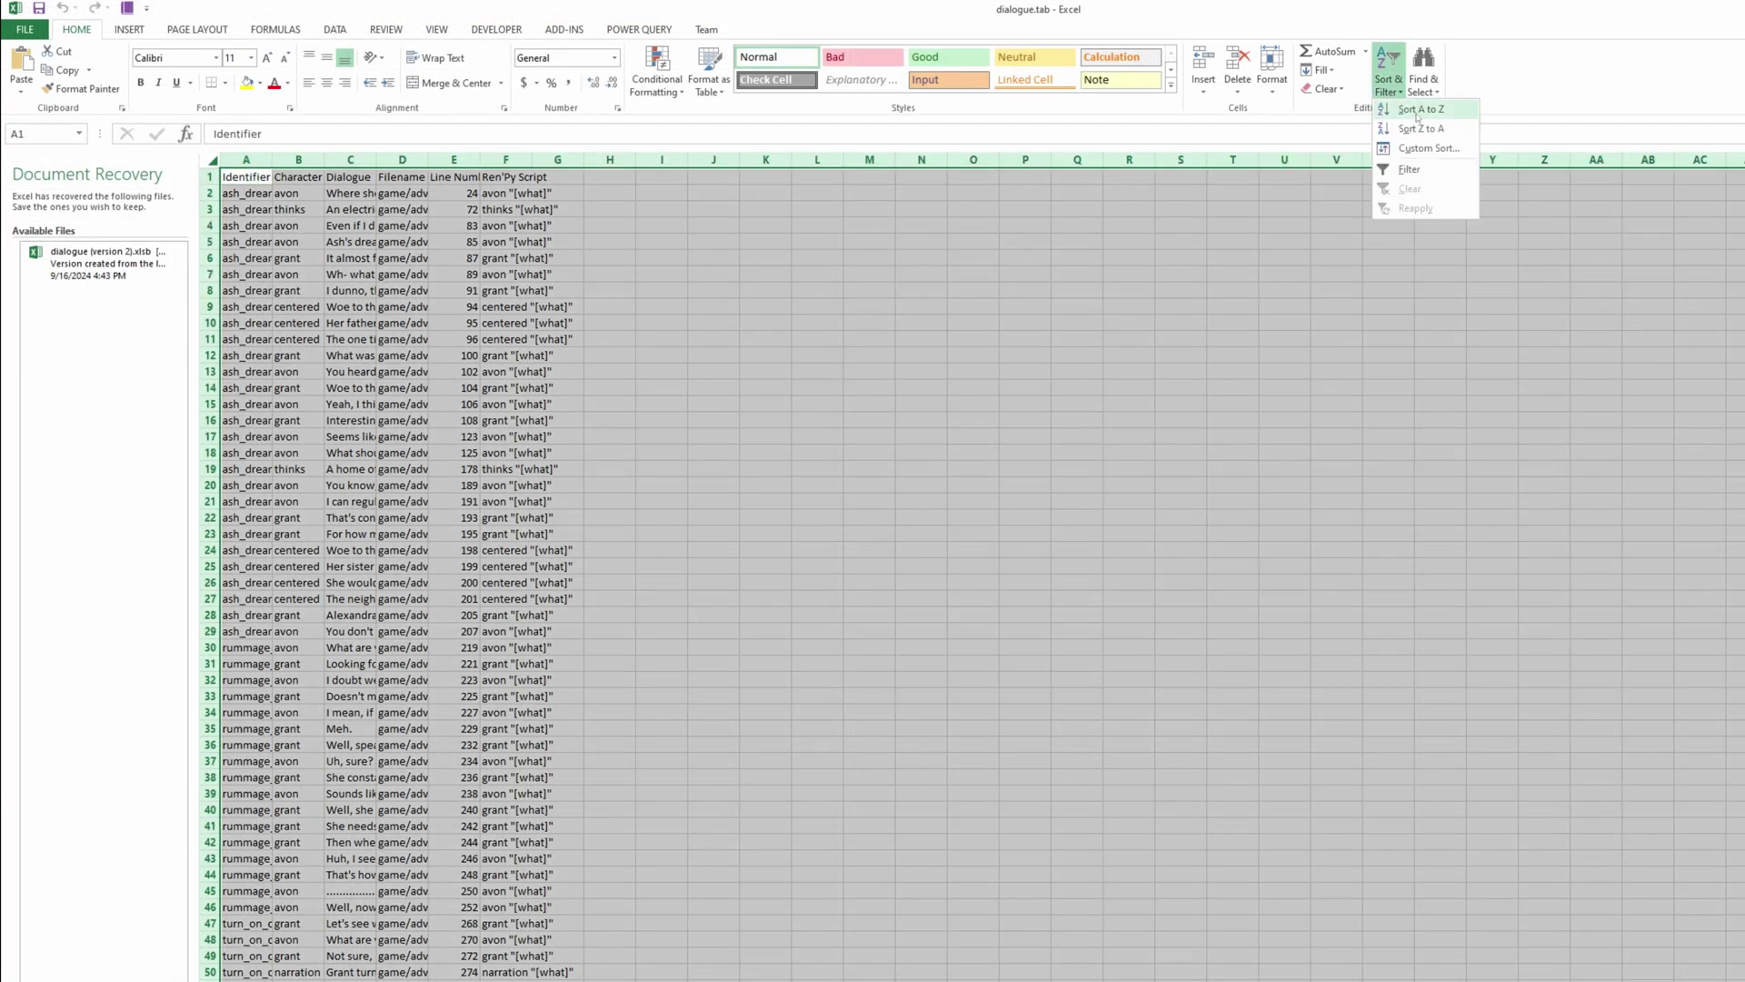
pyautogui.click(1433, 173)
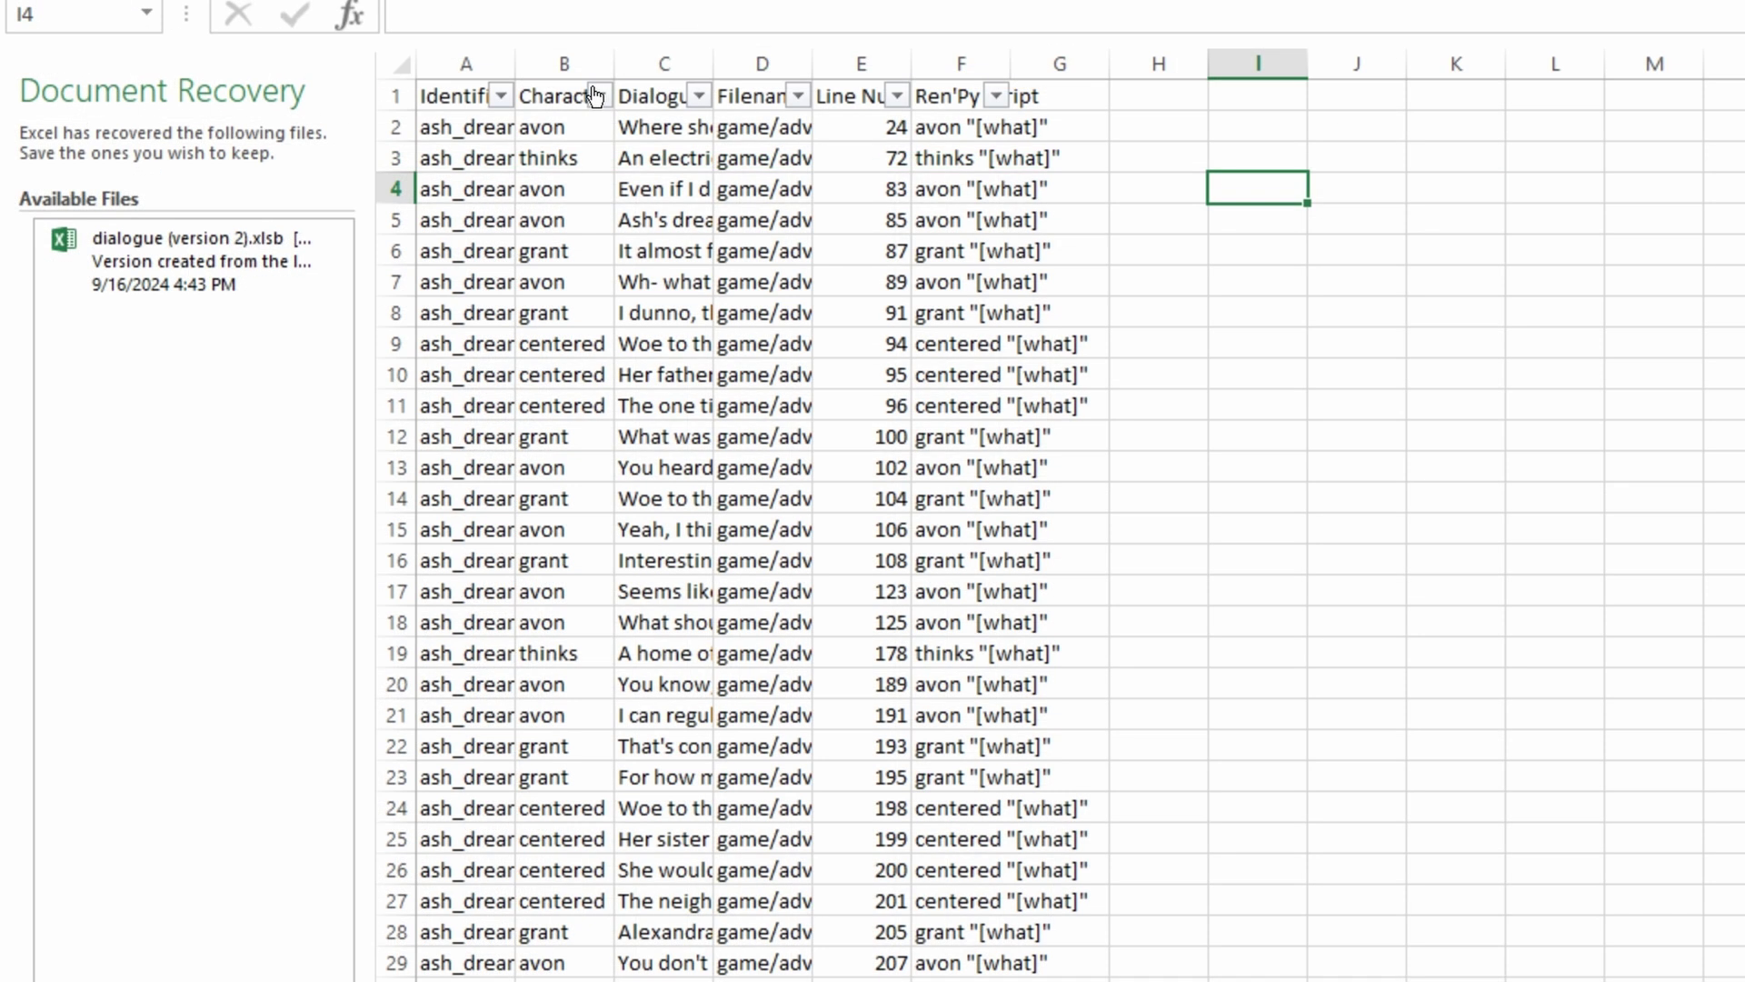
pyautogui.click(318, 176)
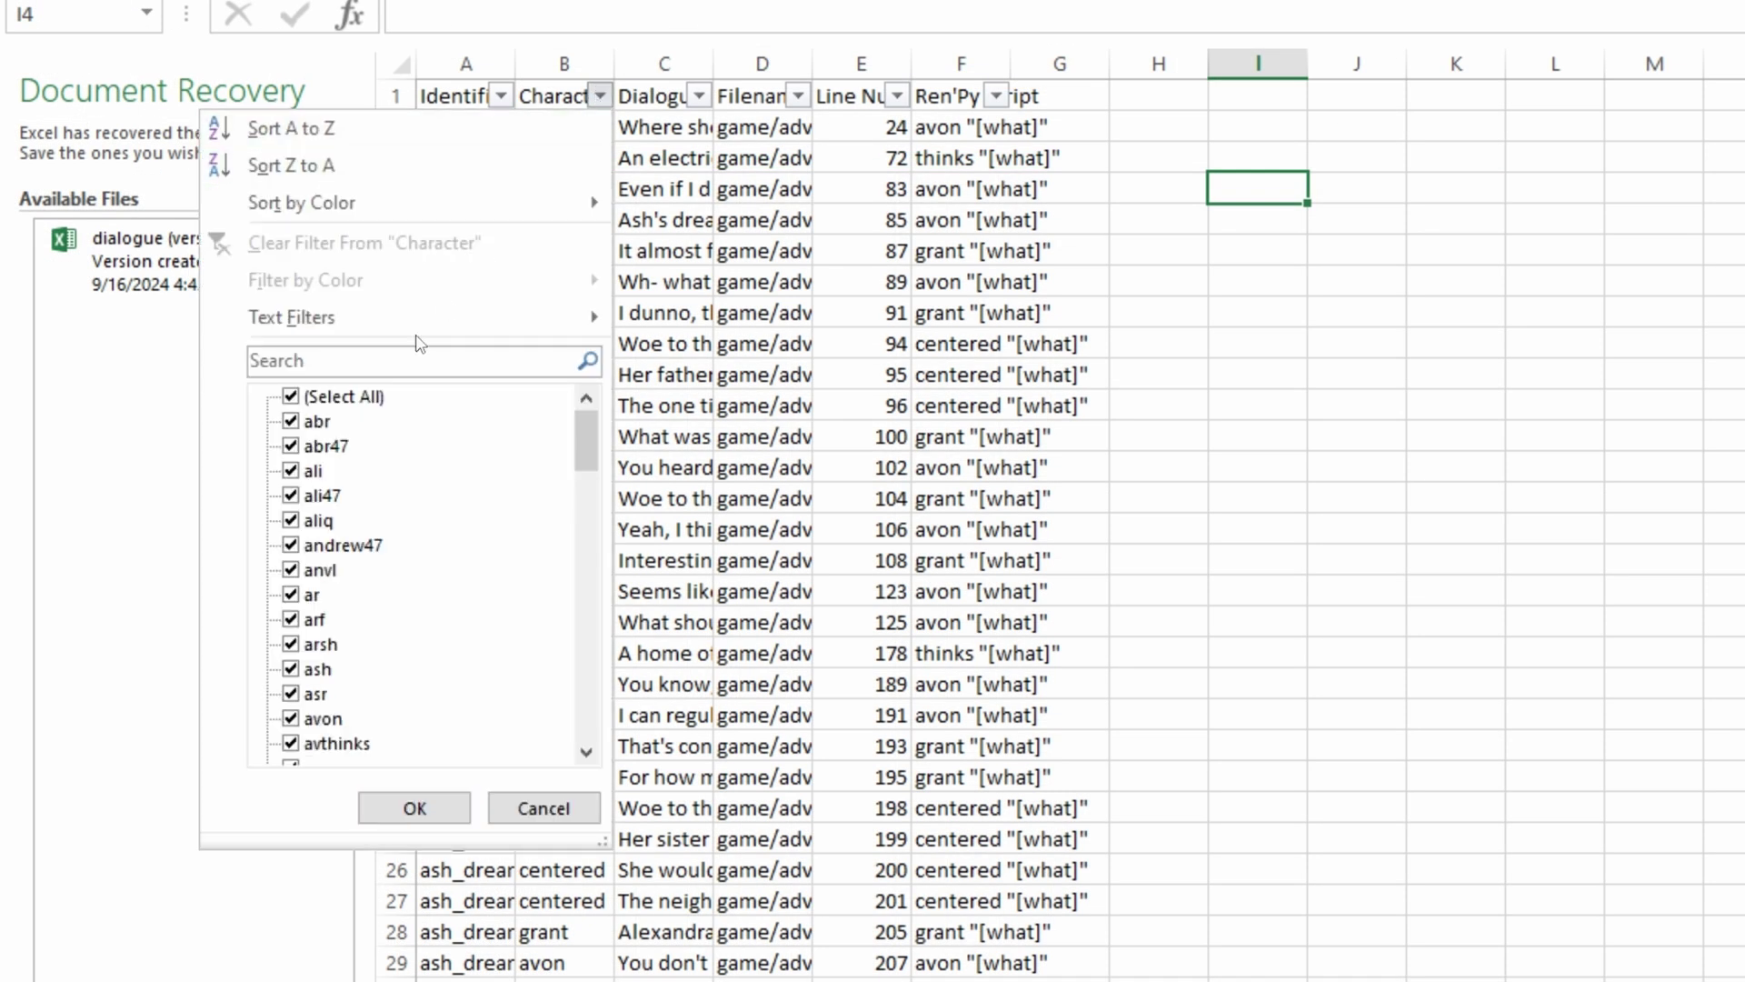
pyautogui.write('avonj')
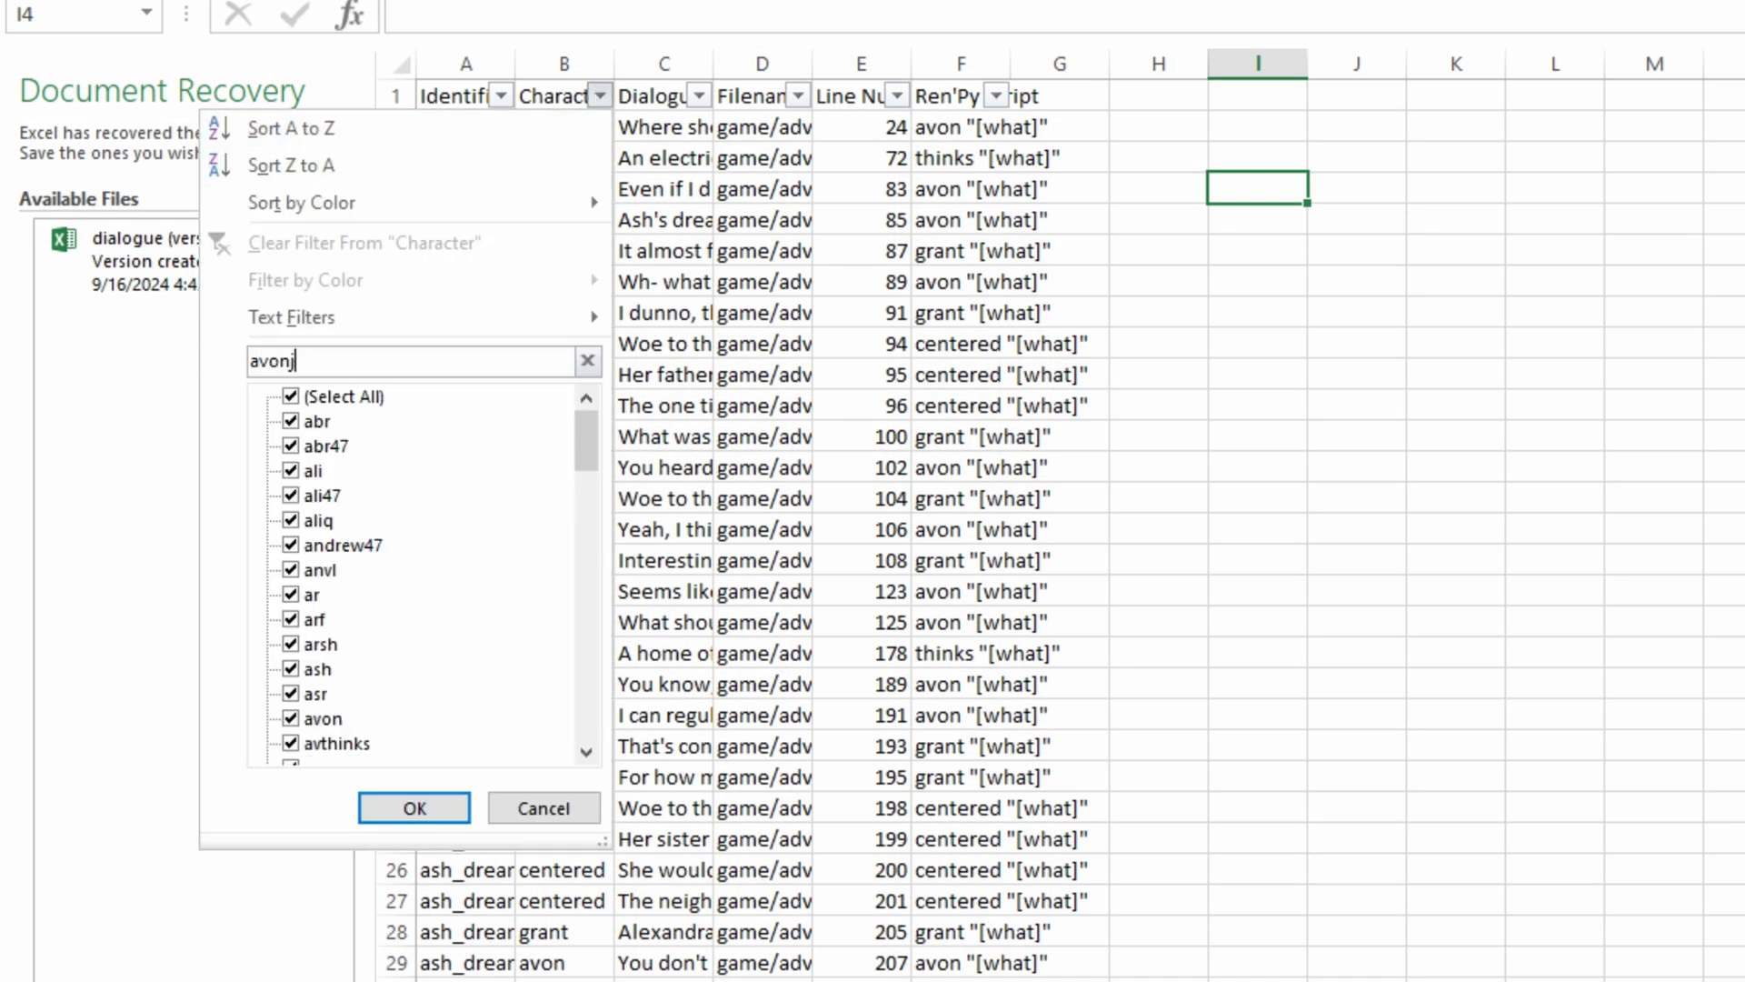
pyautogui.press('Return')
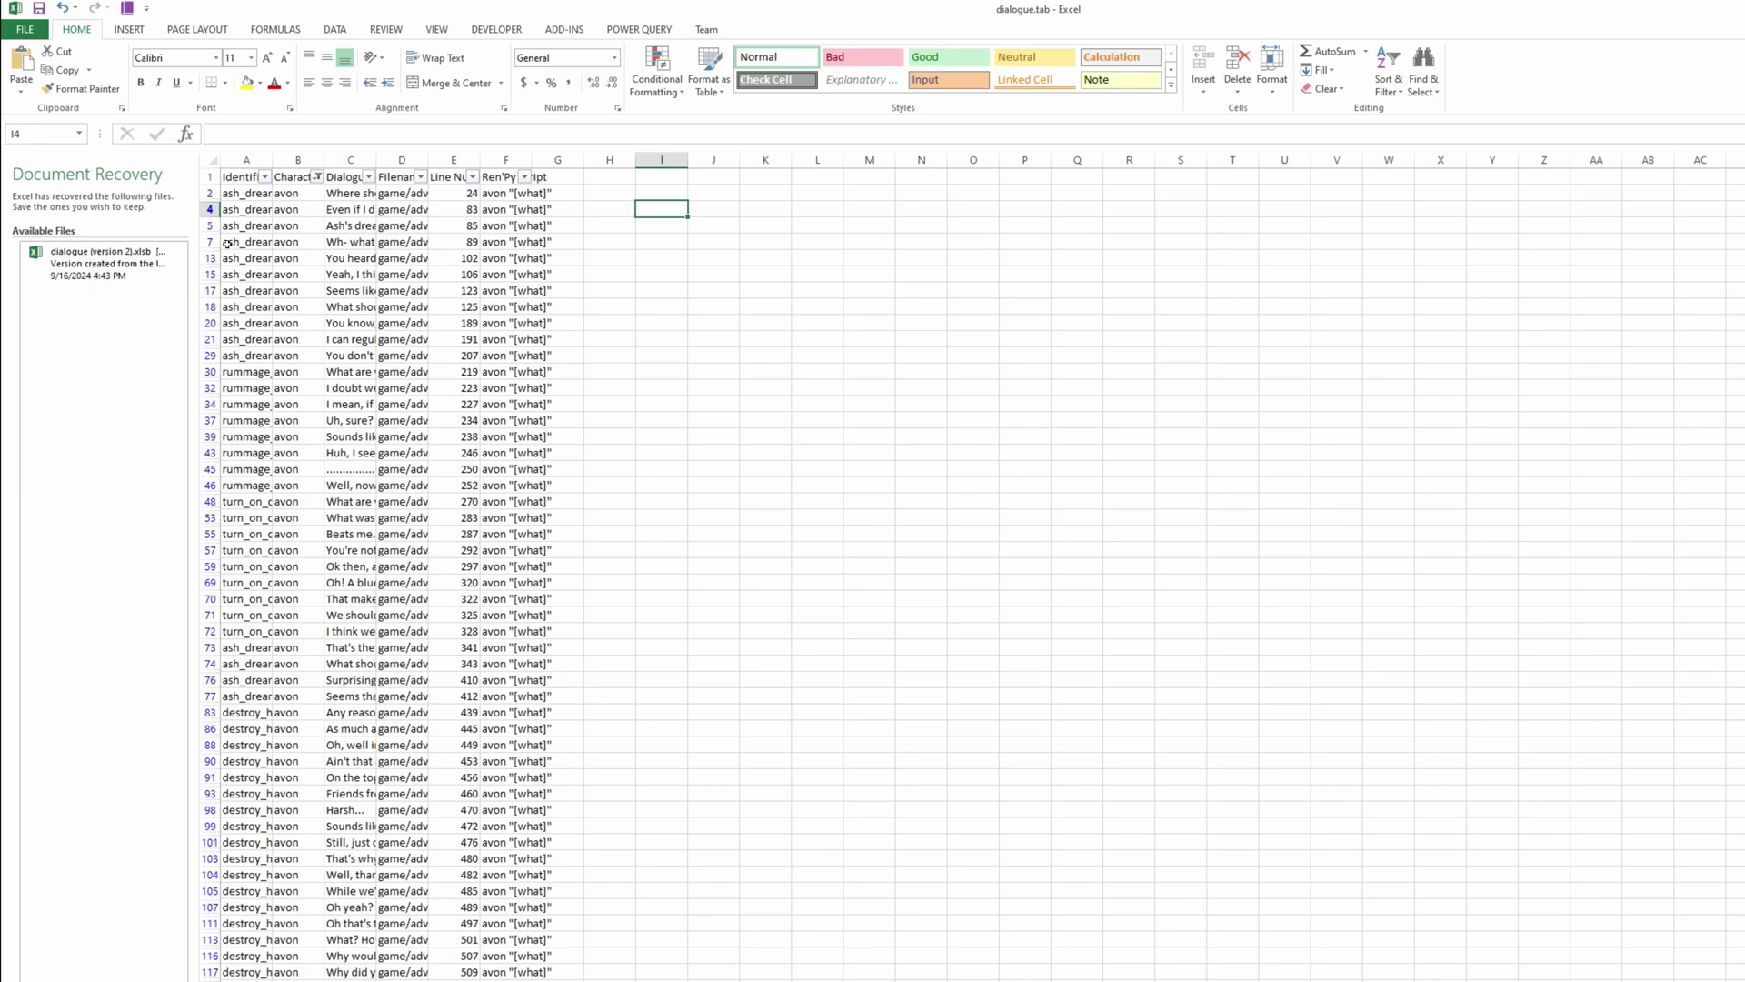
# - Widen the Identifier and Dialogue columns to read avon's full lines
pyautogui.moveTo(272, 161); pyautogui.dragTo(532, 161)
pyautogui.click(297, 194)
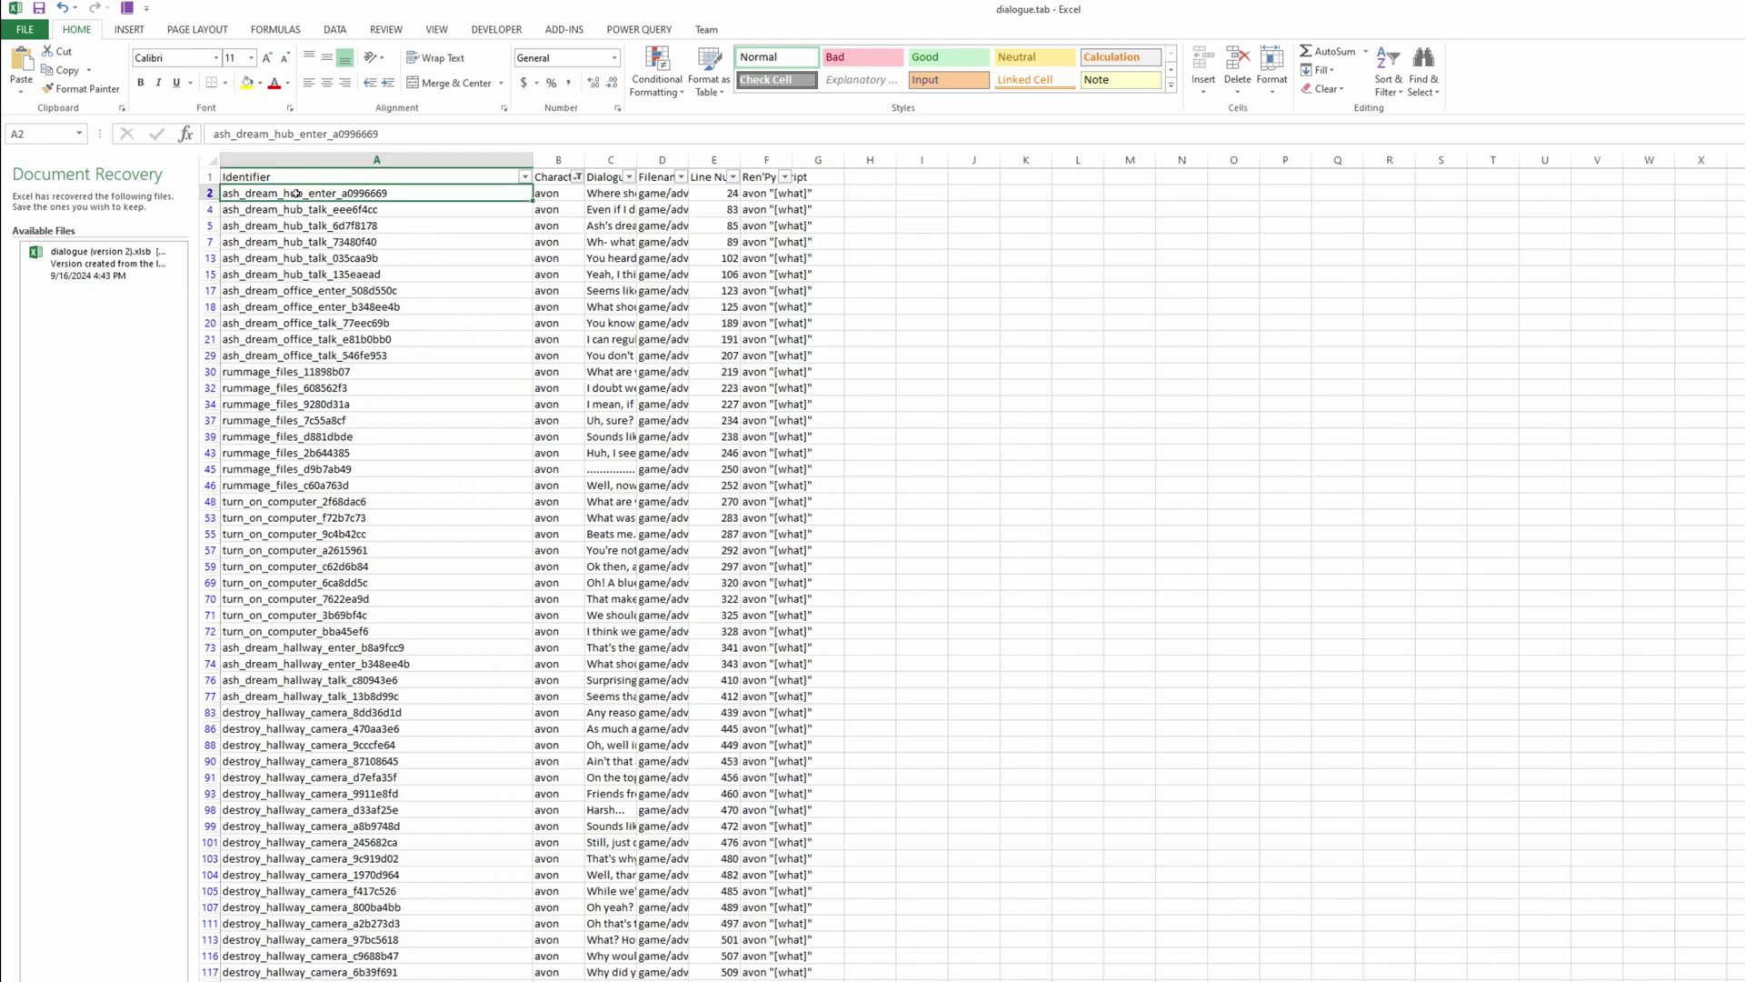
pyautogui.click(323, 288)
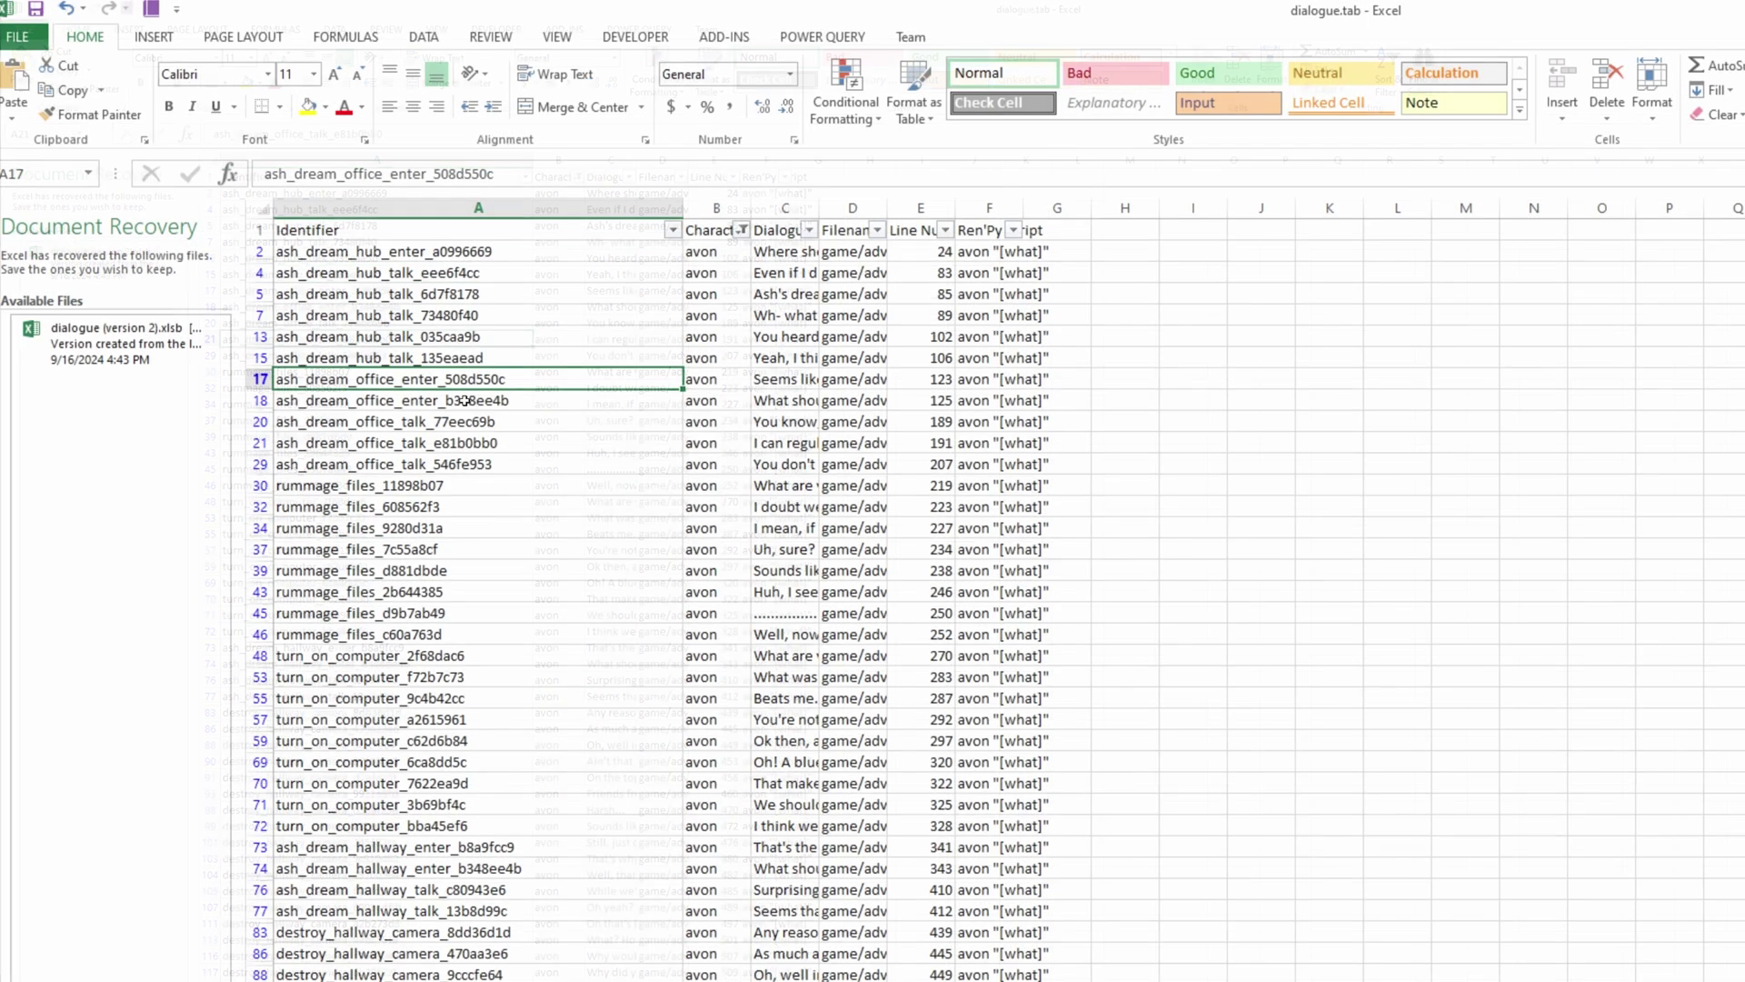
pyautogui.moveTo(819, 207); pyautogui.dragTo(982, 207)
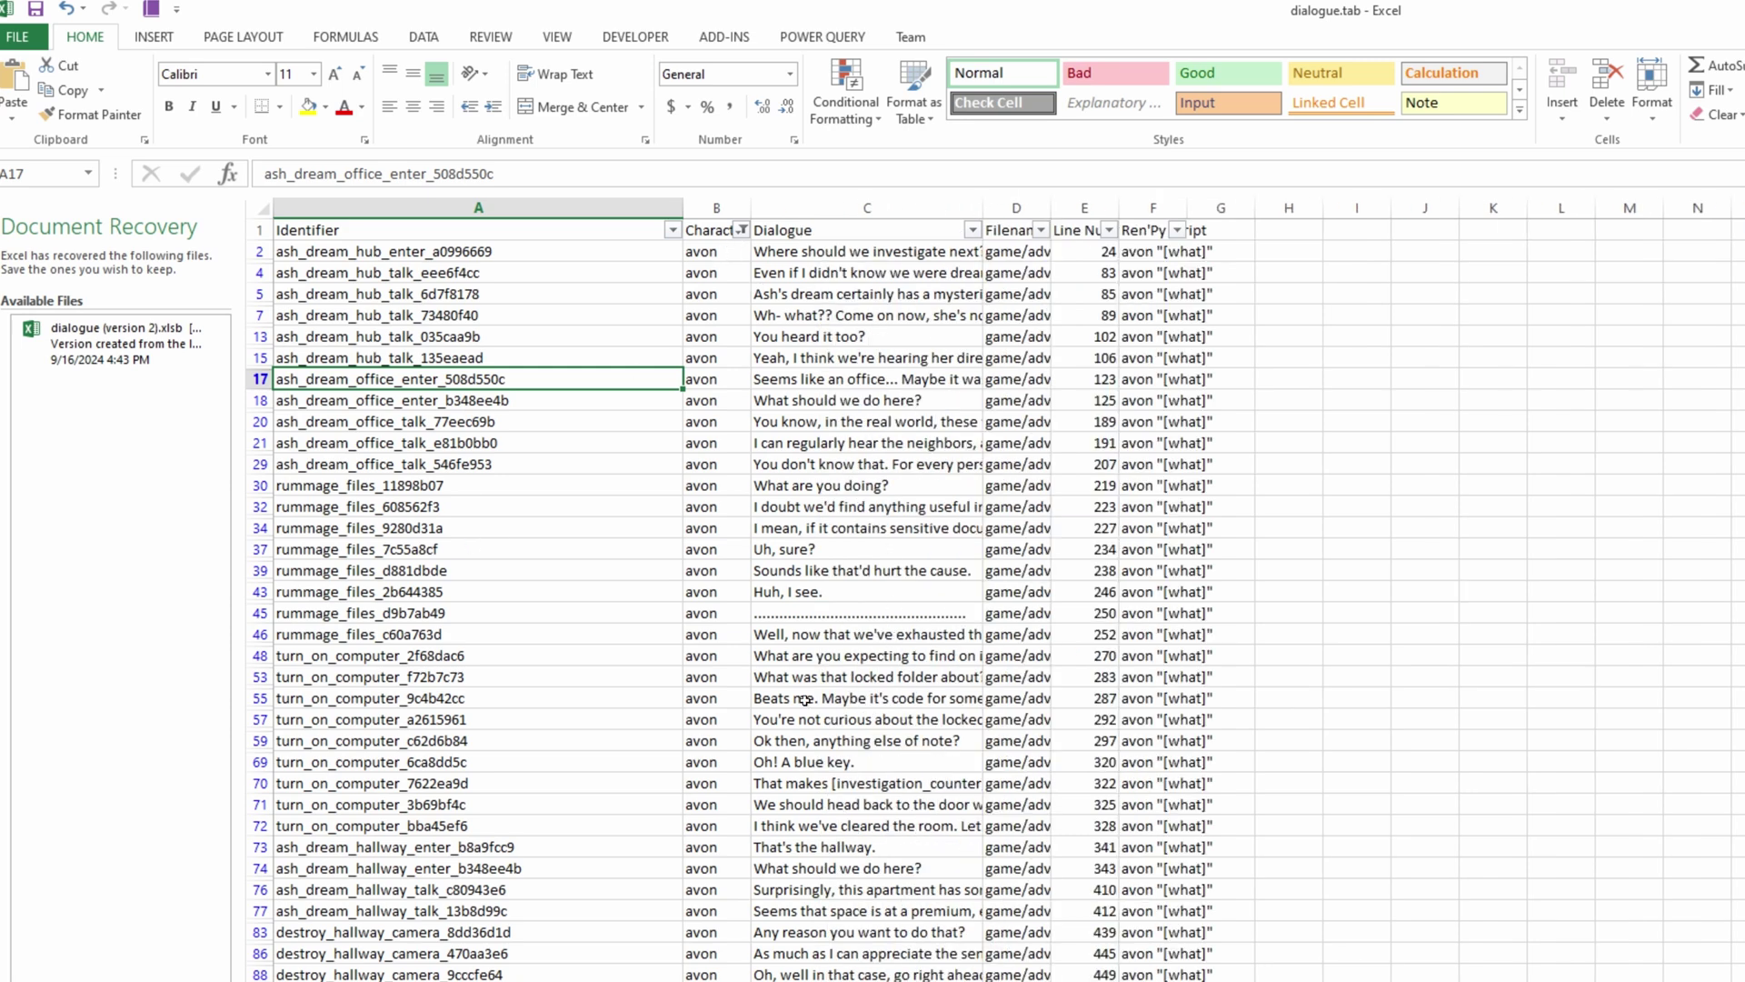
pyautogui.click(483, 714)
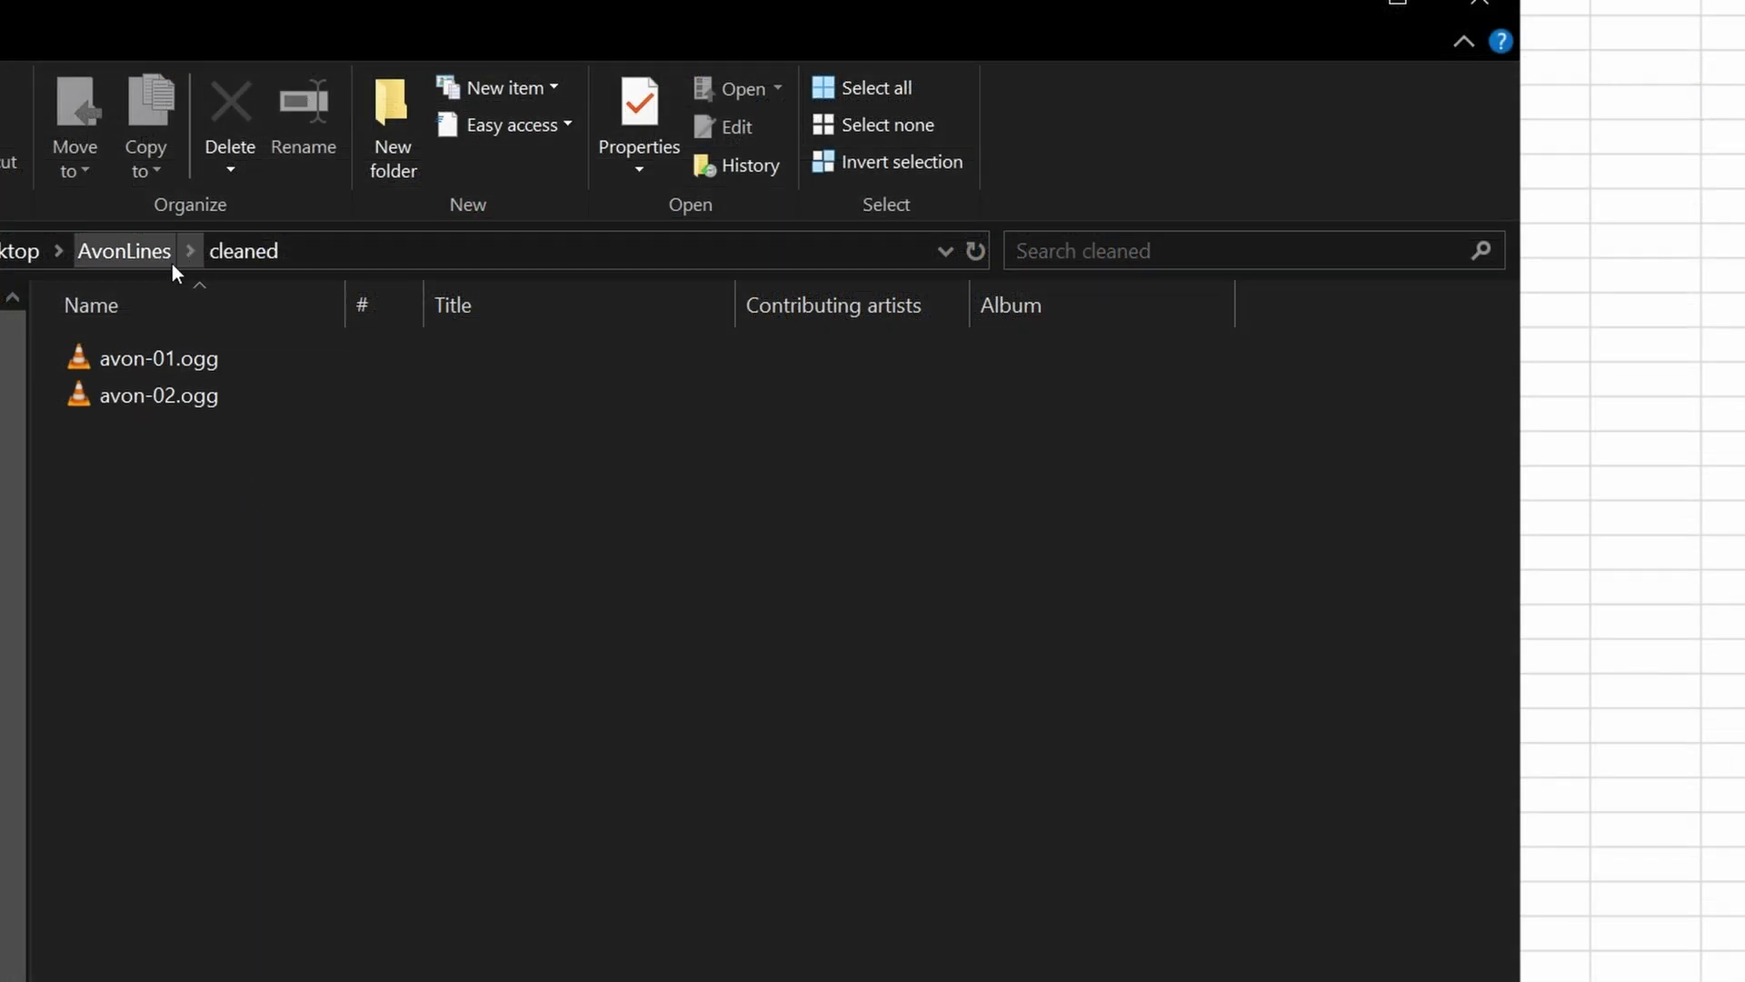
# - With avon-02.ogg selected, show row 913 in the dialogue sheet with column C autofitted
pyautogui.click(151, 405)
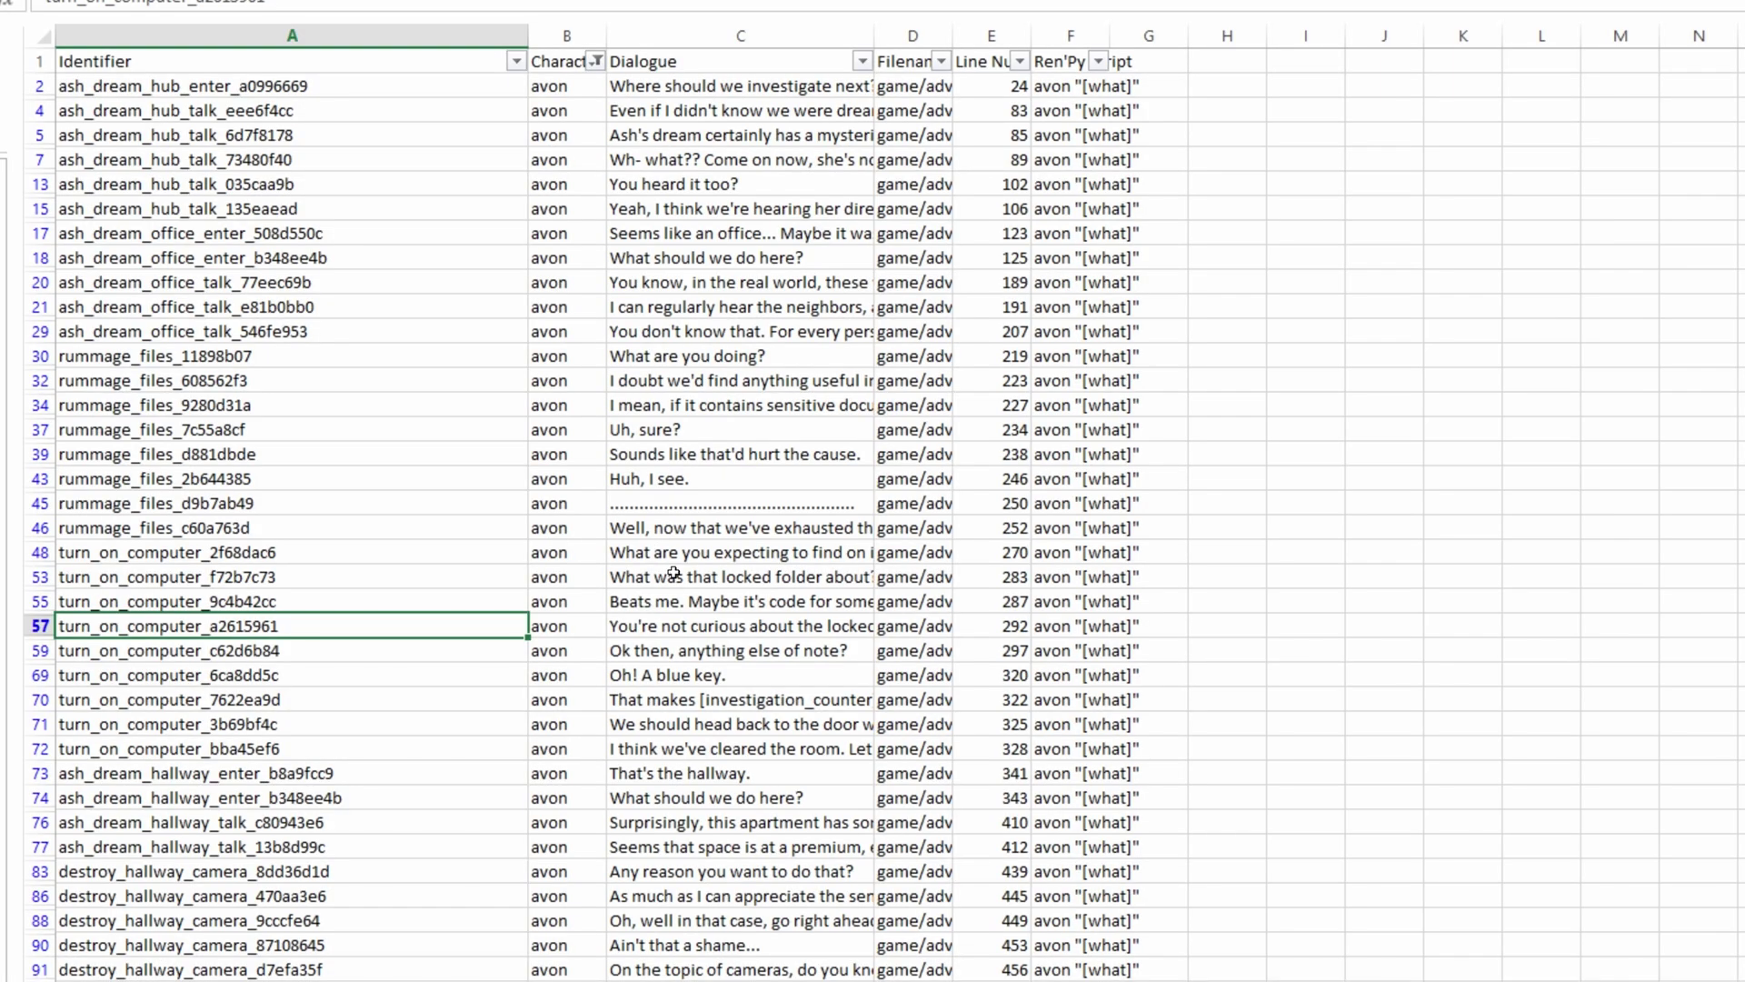
pyautogui.click(680, 582)
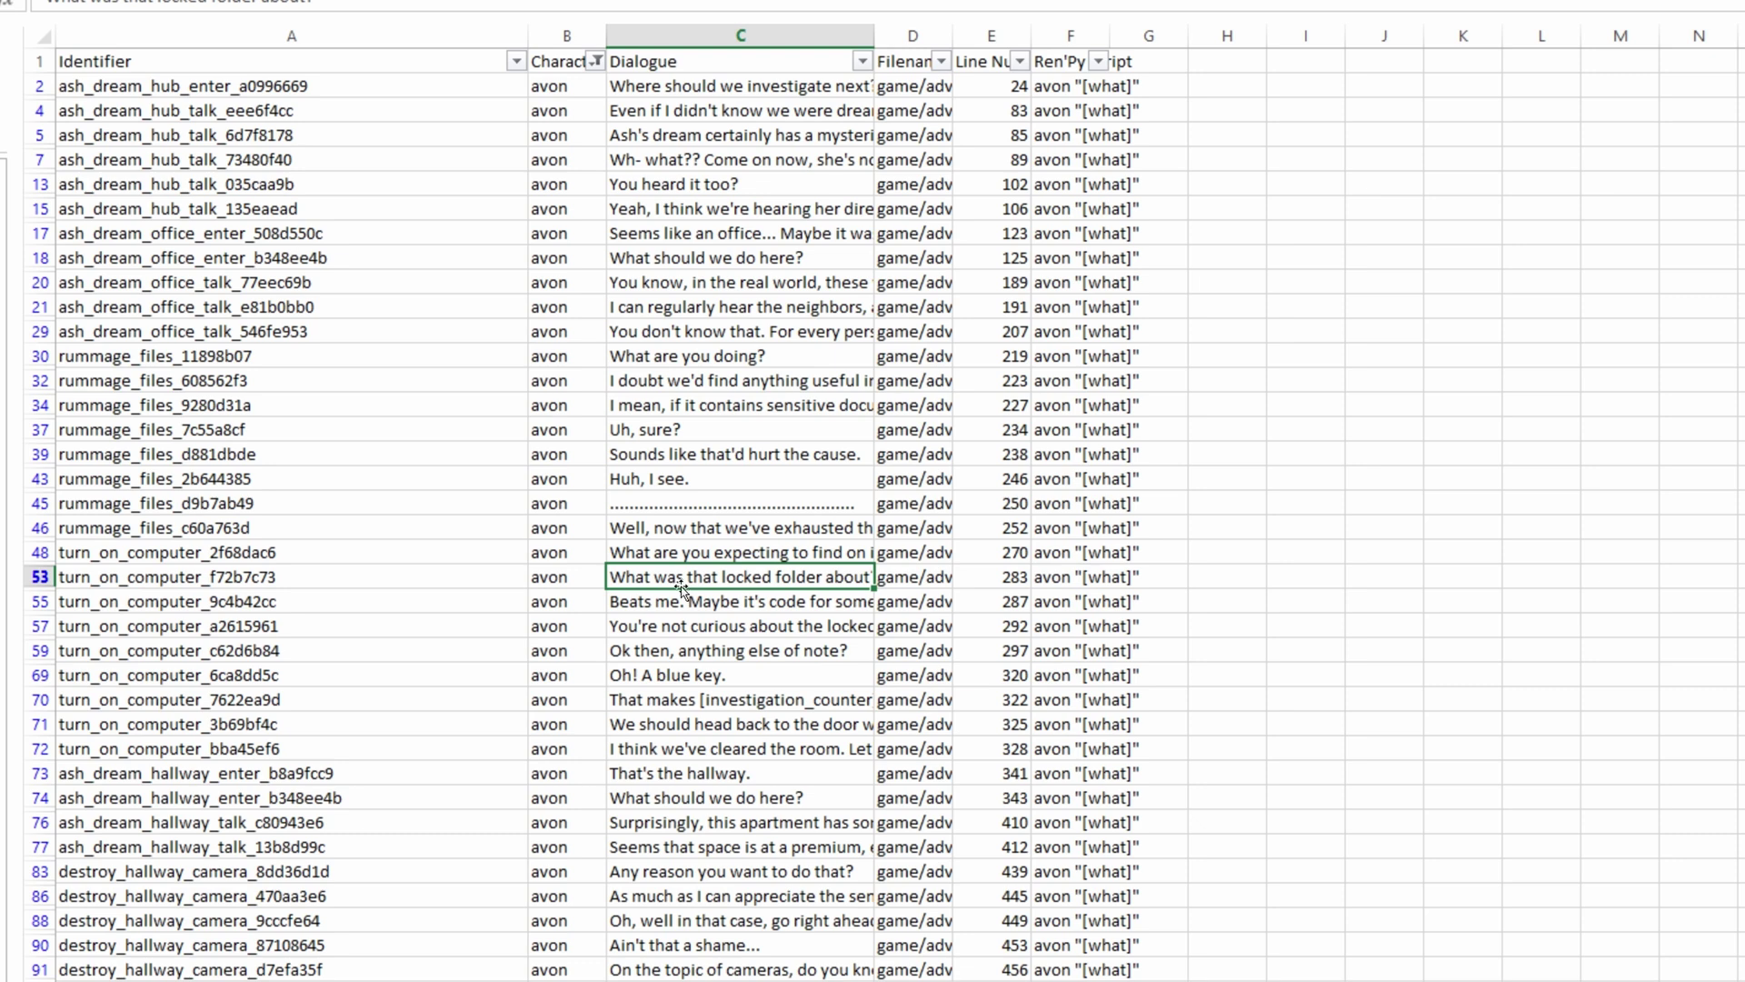
pyautogui.hotkey('shift', 'F4')
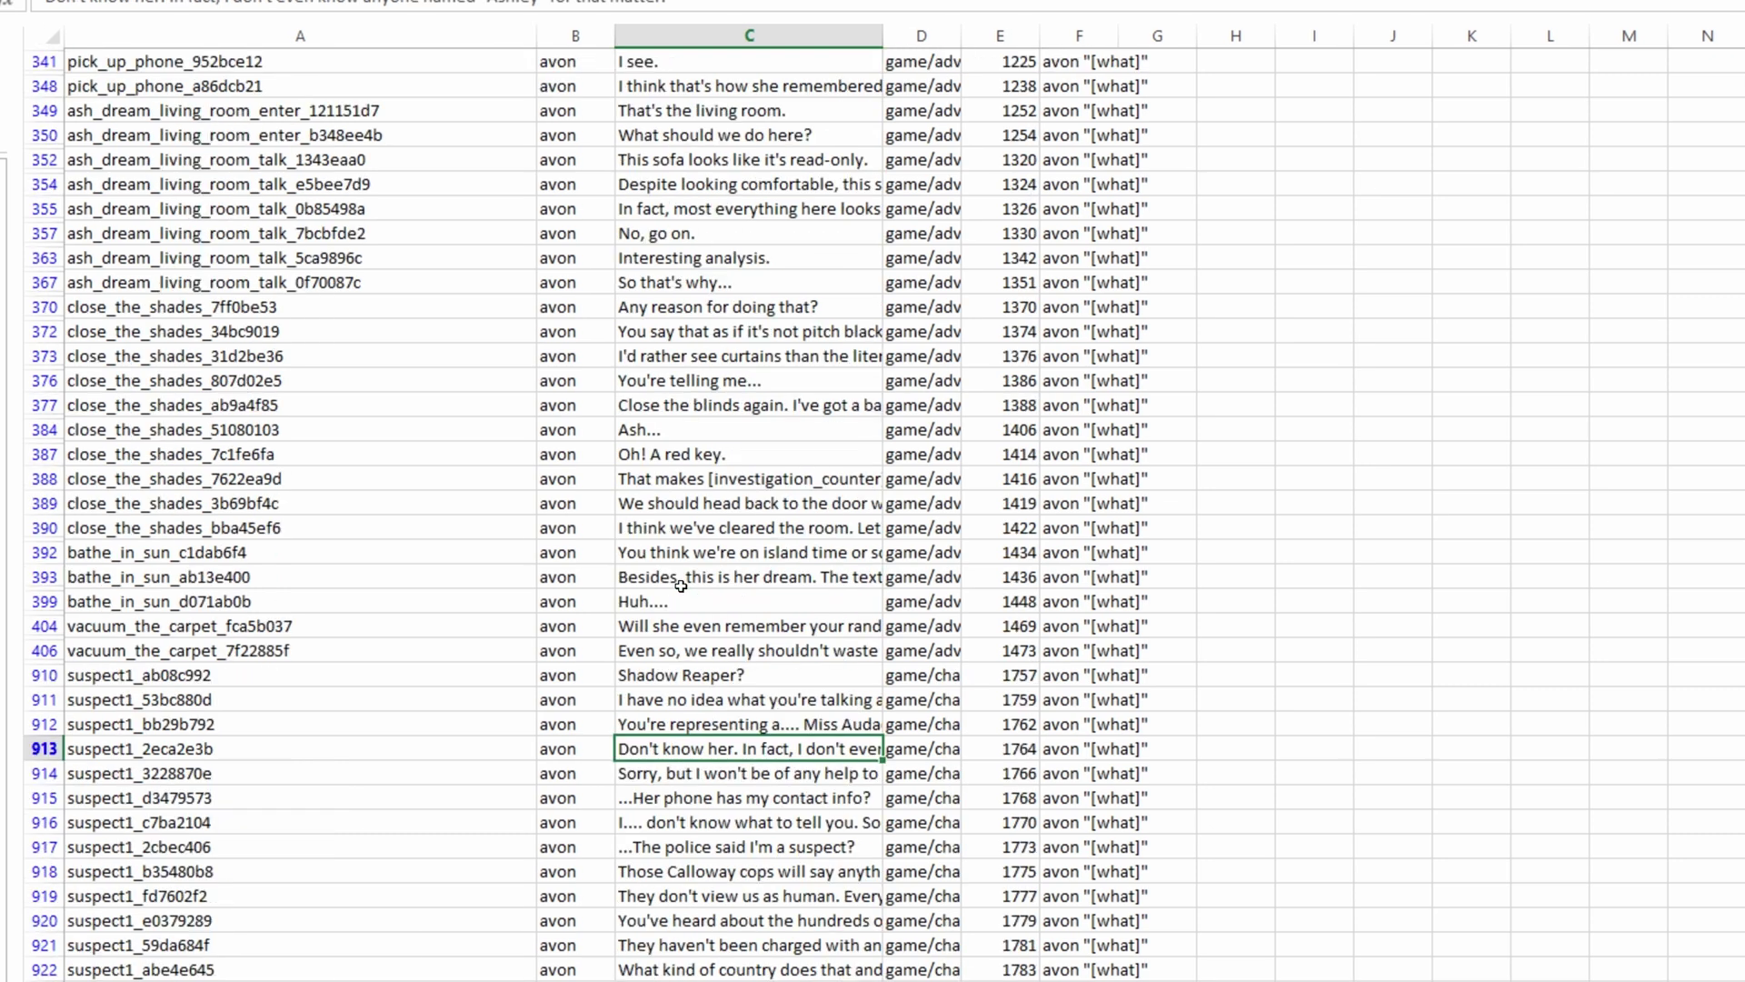
pyautogui.hotkey('alt', 'h')
pyautogui.press('o')
pyautogui.press('i')
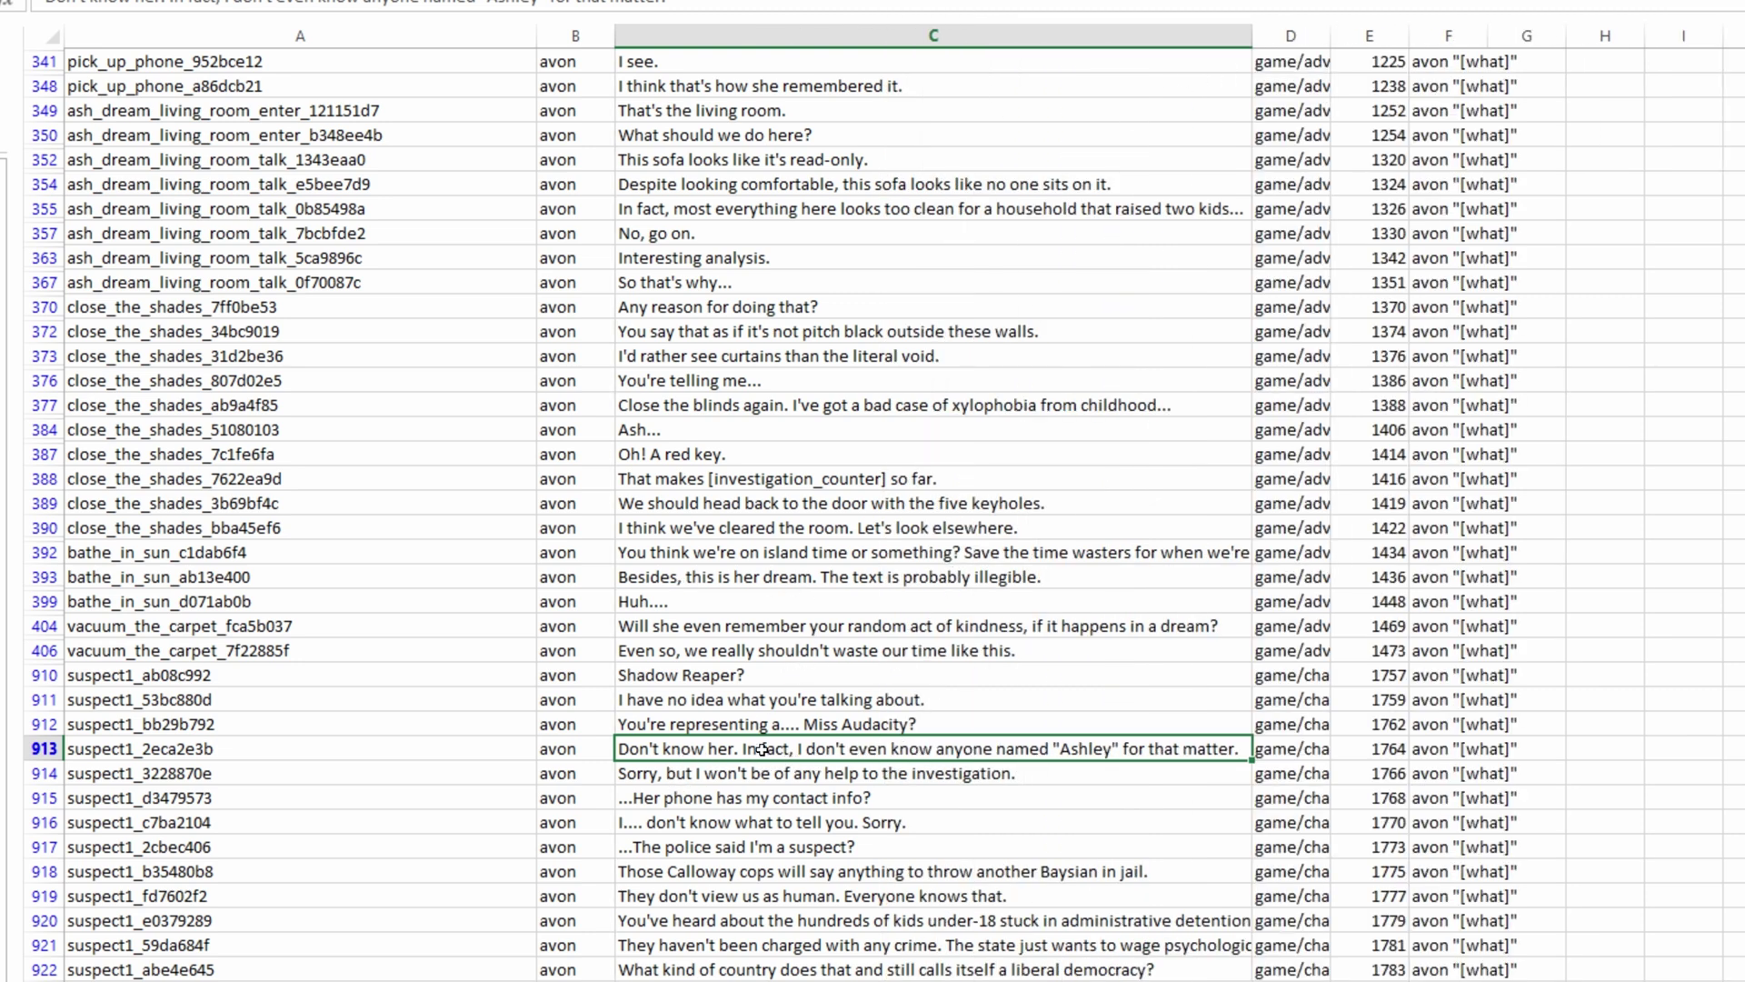
# - Copy the identifier suspect1_2eca2e3b from cell A913 and return to the cleaned folder
pyautogui.click(435, 753)
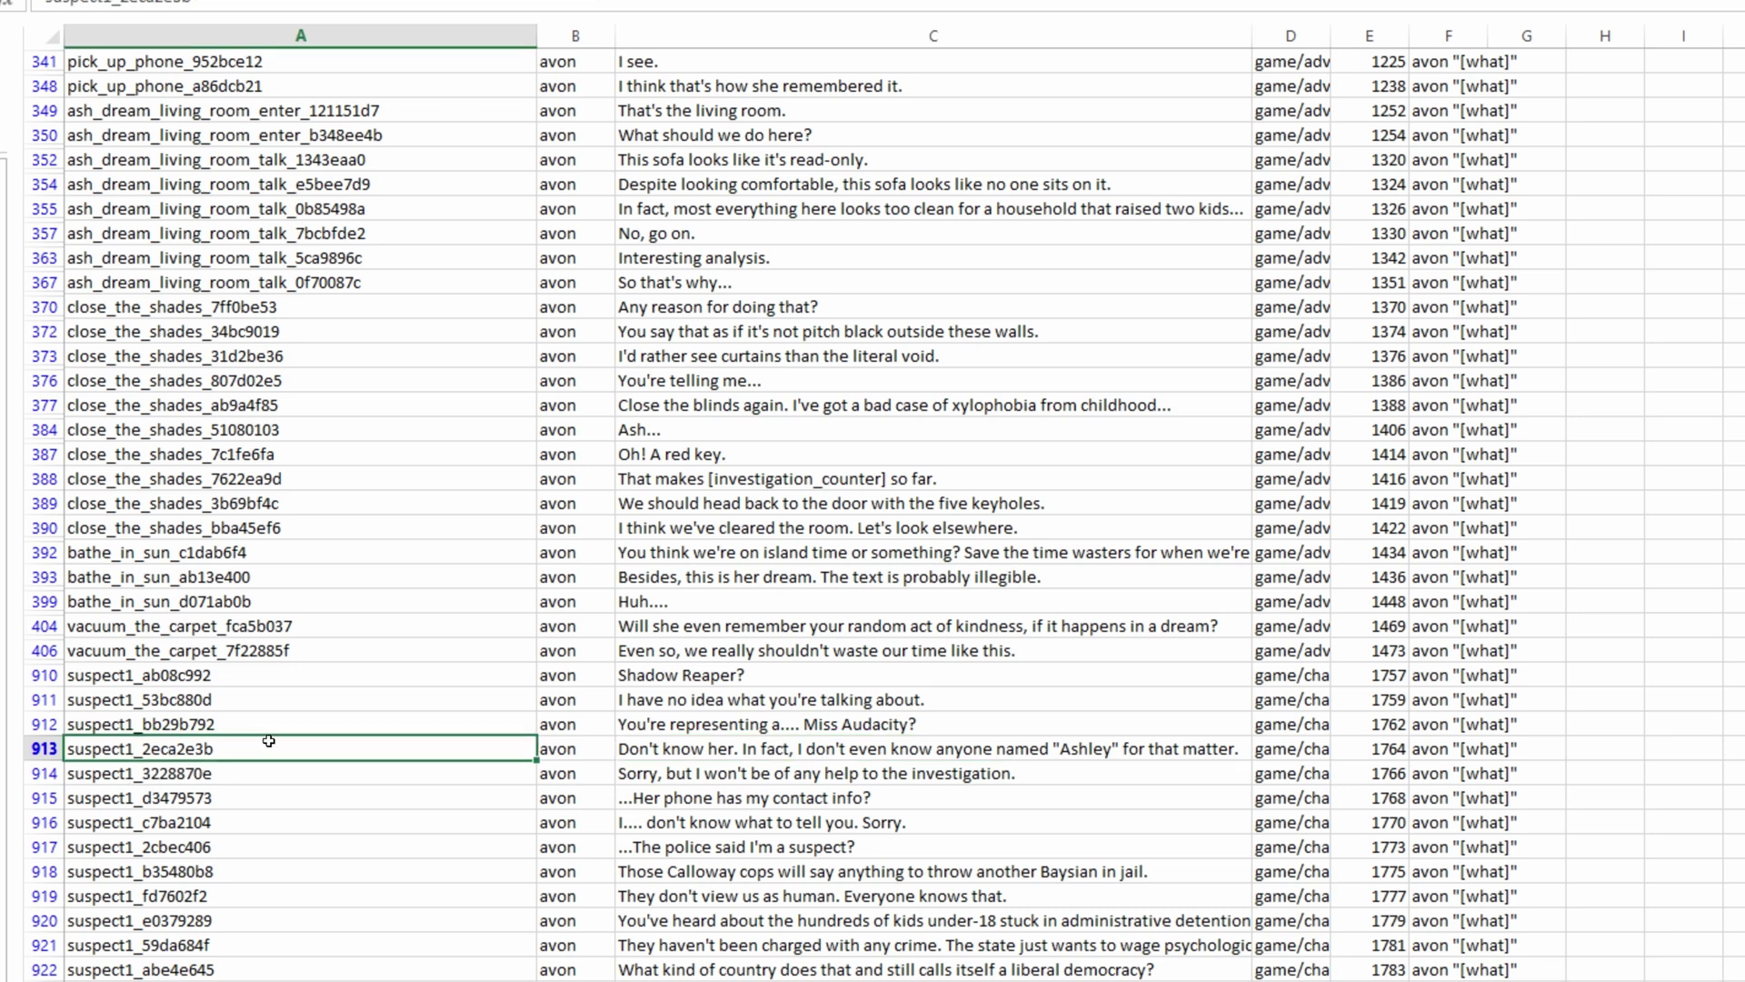
pyautogui.hotkey('ctrl', 'c')
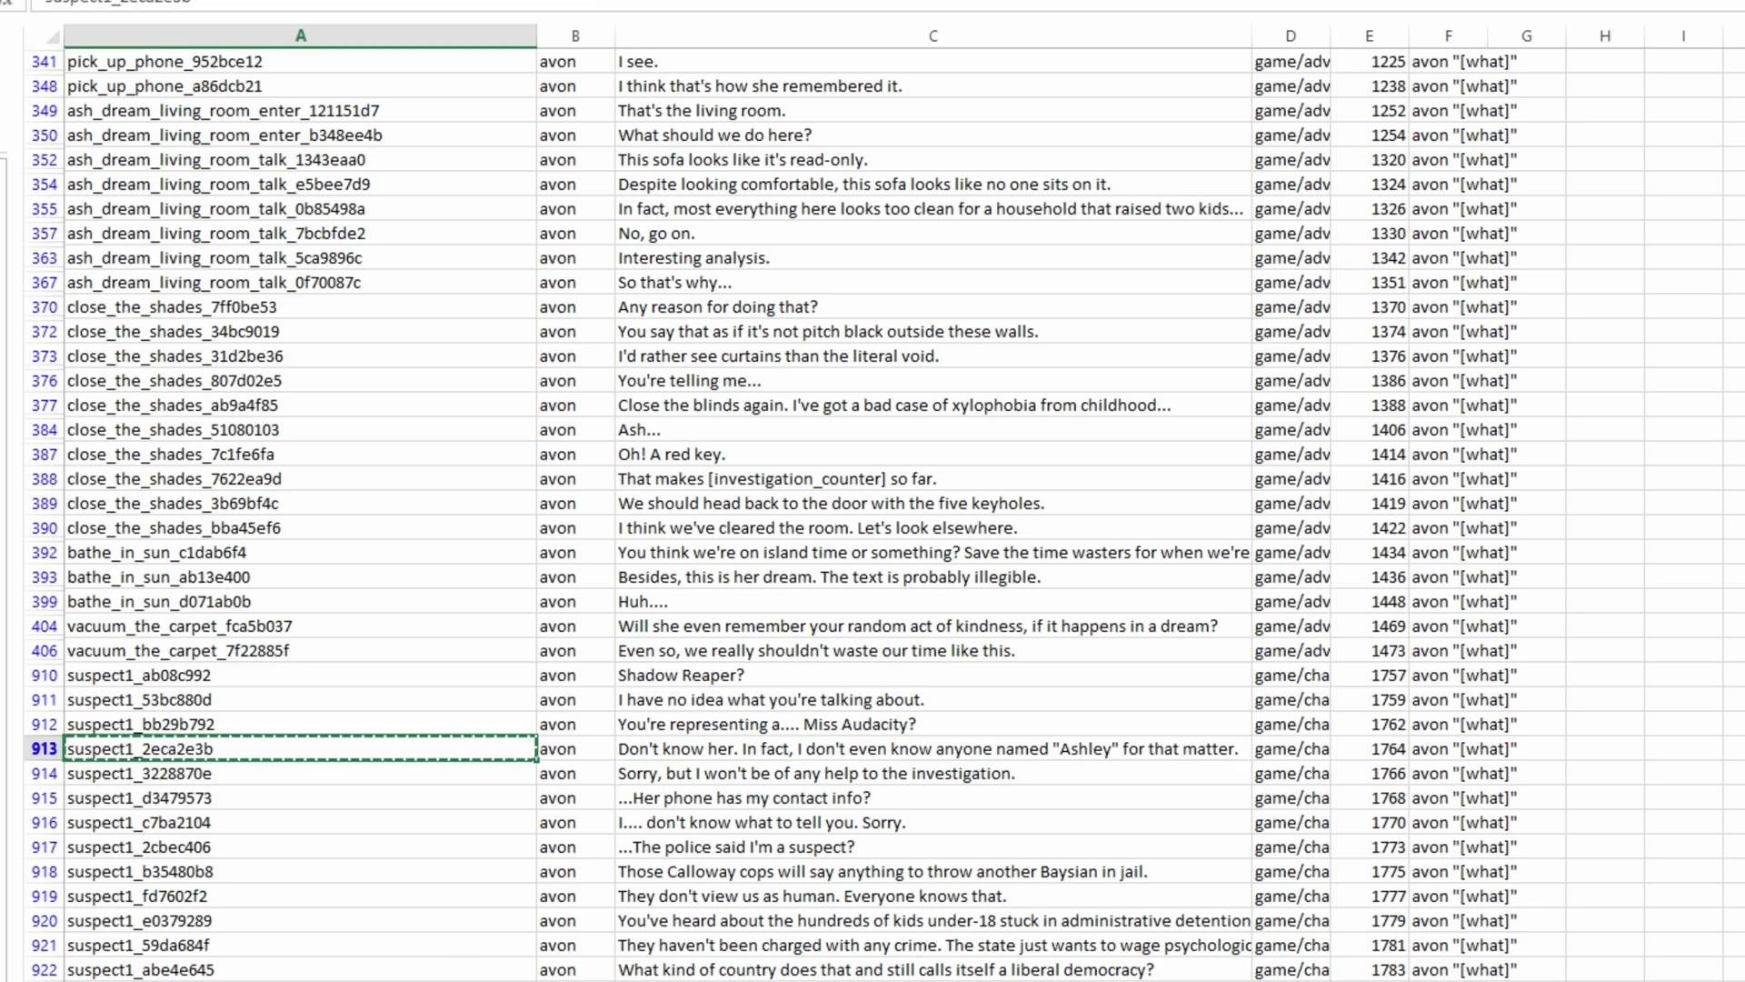
pyautogui.hotkey('alt', 'Tab')
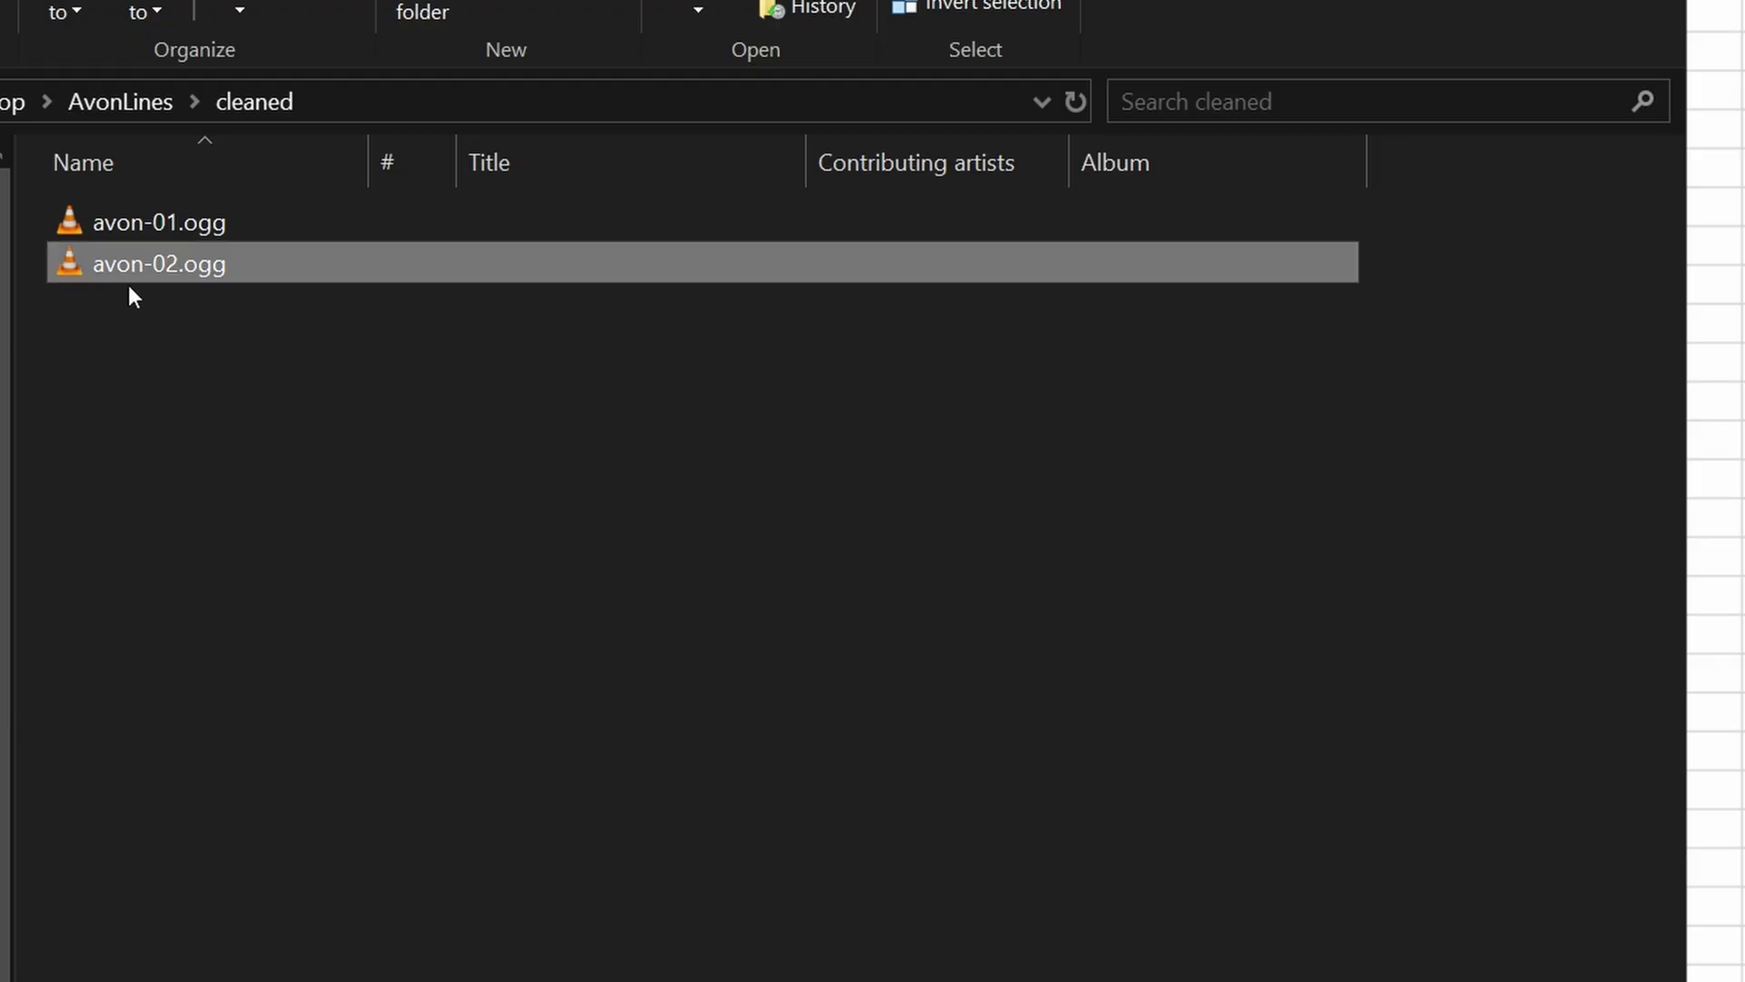
# - Rename avon-02.ogg to suspect1_2eca2e3b.ogg using the copied identifier
pyautogui.press('F2')
pyautogui.hotkey('ctrl', 'v')
pyautogui.press('Return')
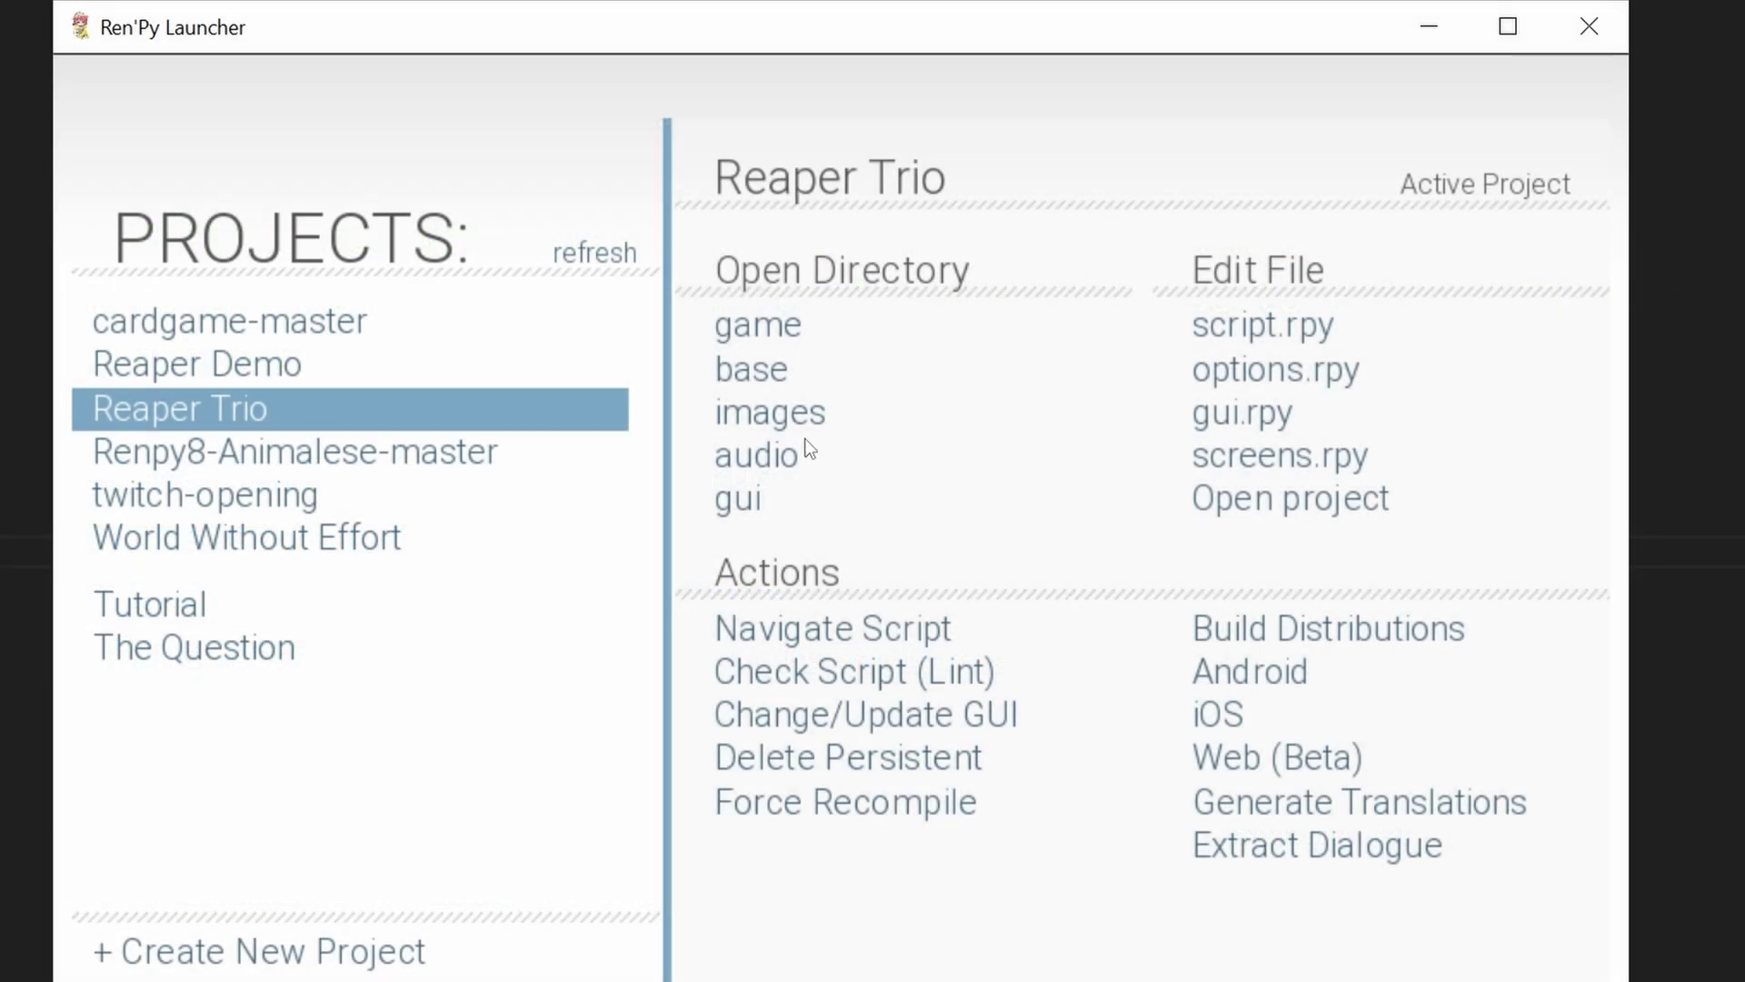
# - Open the Reaper Trio game/voice folder and scroll down to the lana_*.ogg files
pyautogui.click(782, 313)
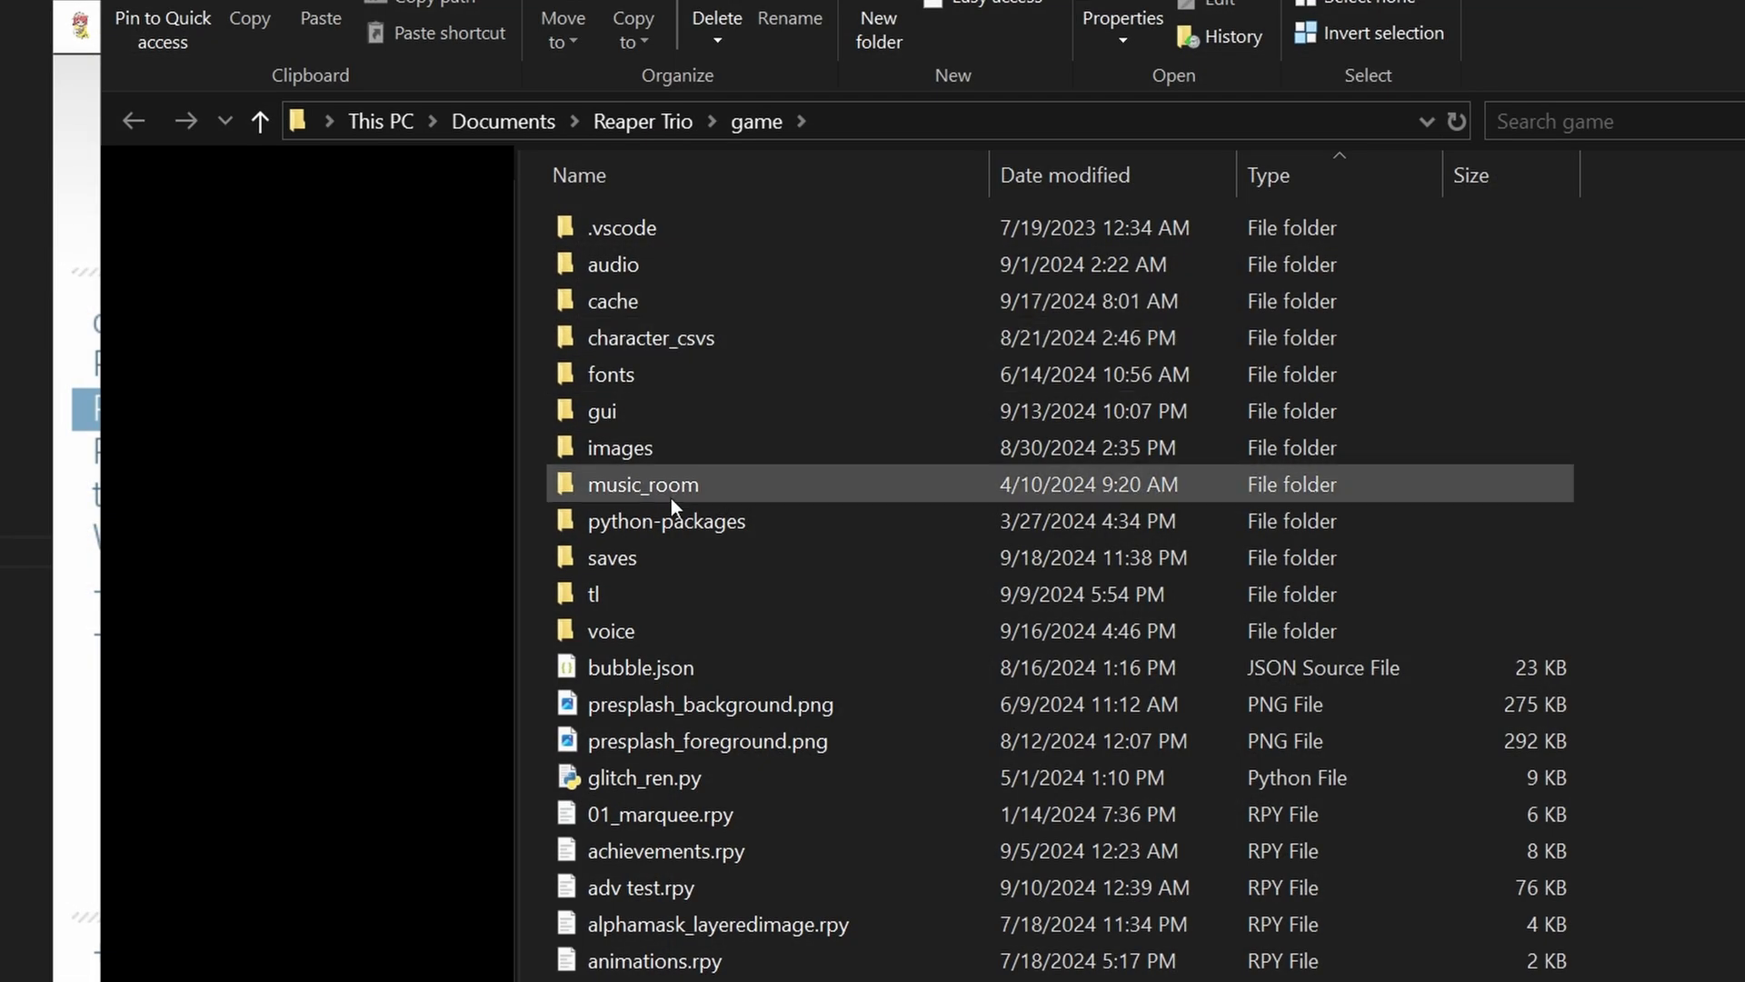
pyautogui.doubleClick(636, 640)
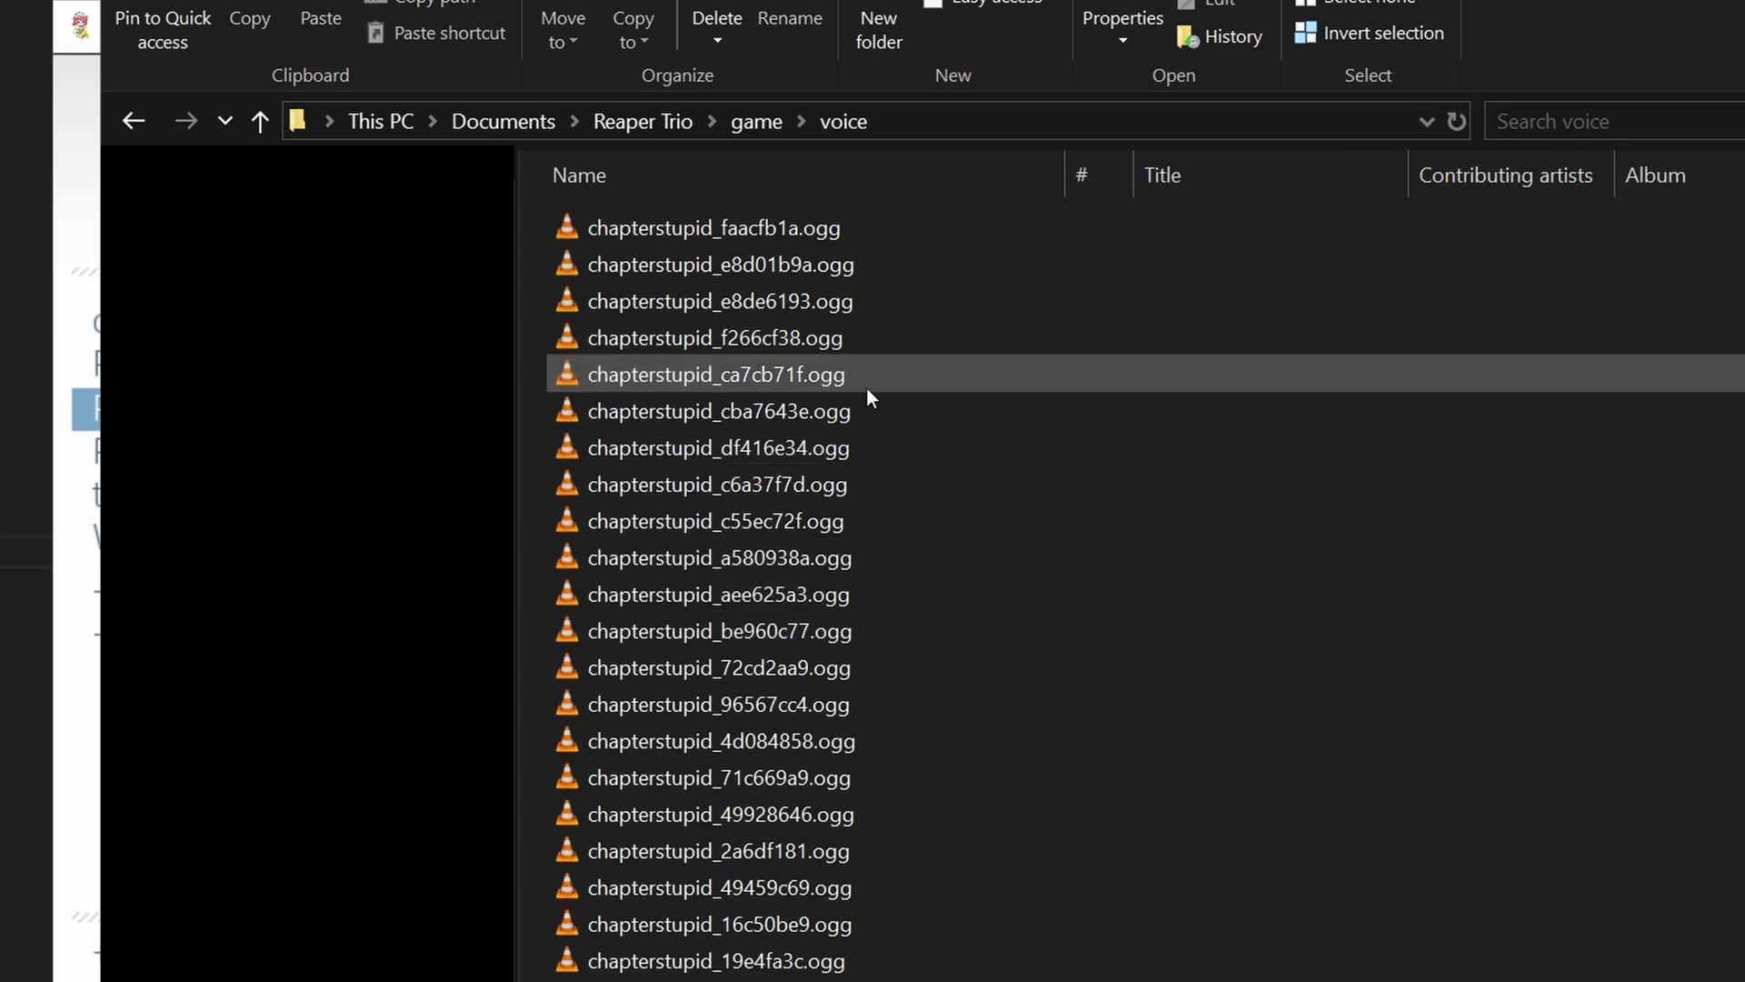
pyautogui.scroll(-15, 906, 580)
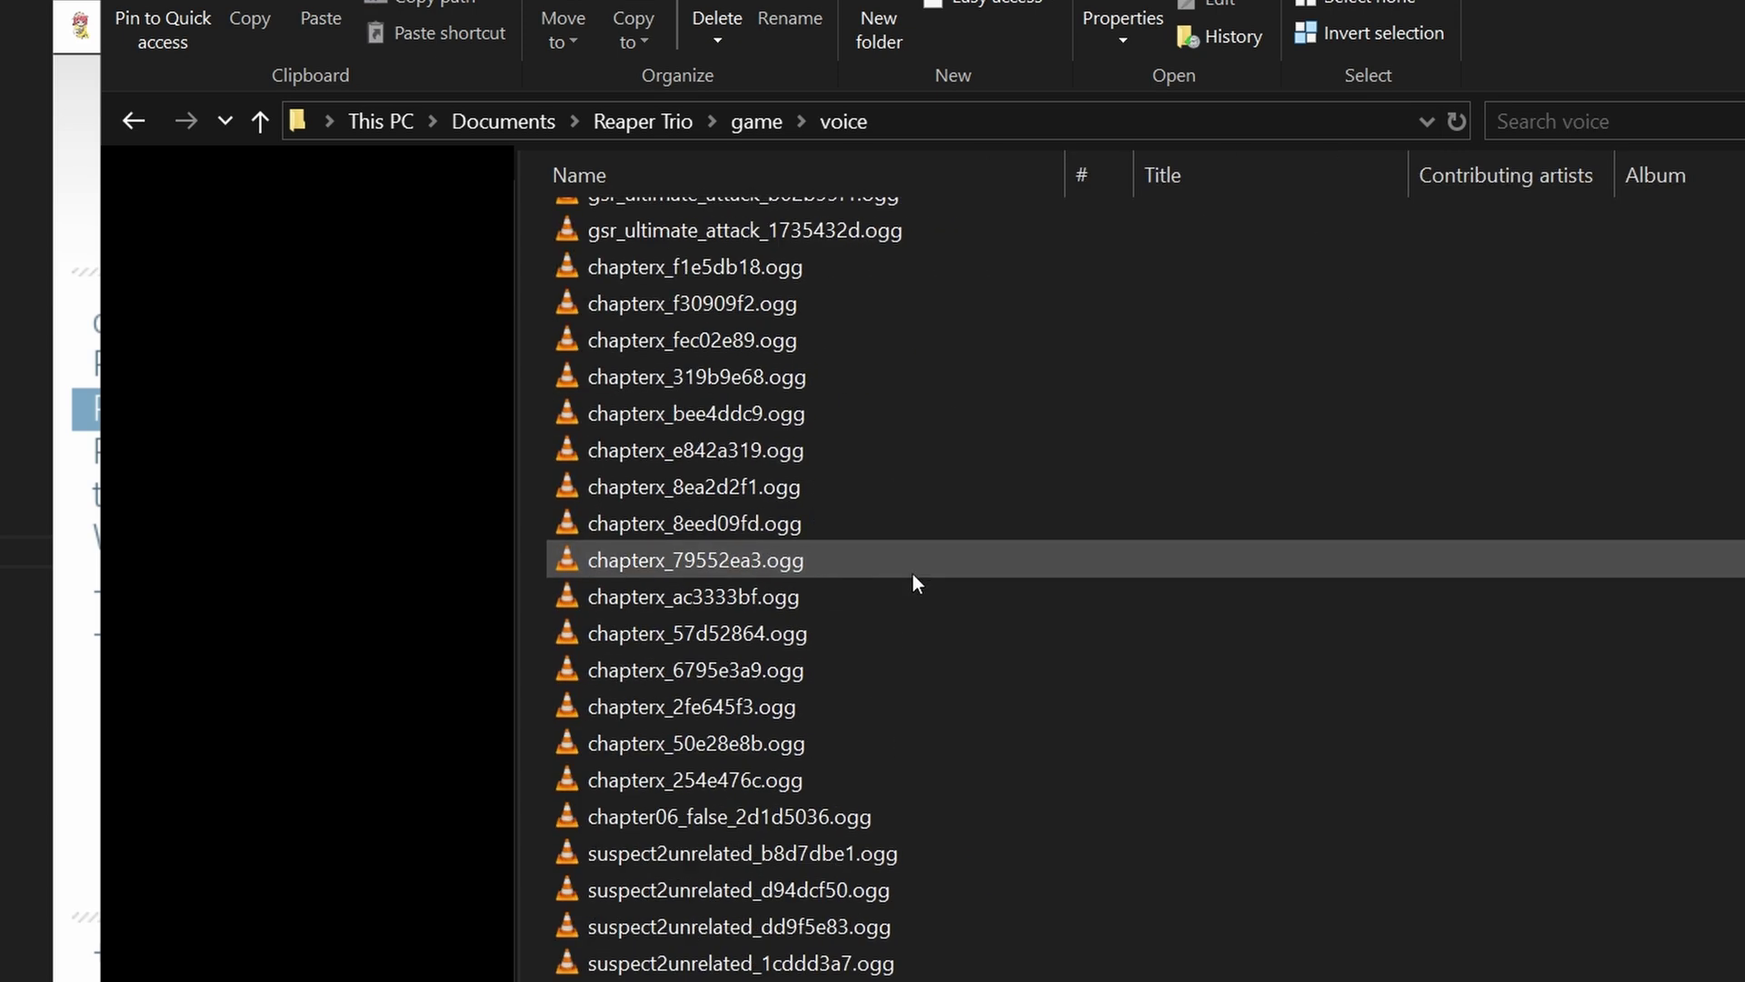
pyautogui.scroll(-10, 910, 580)
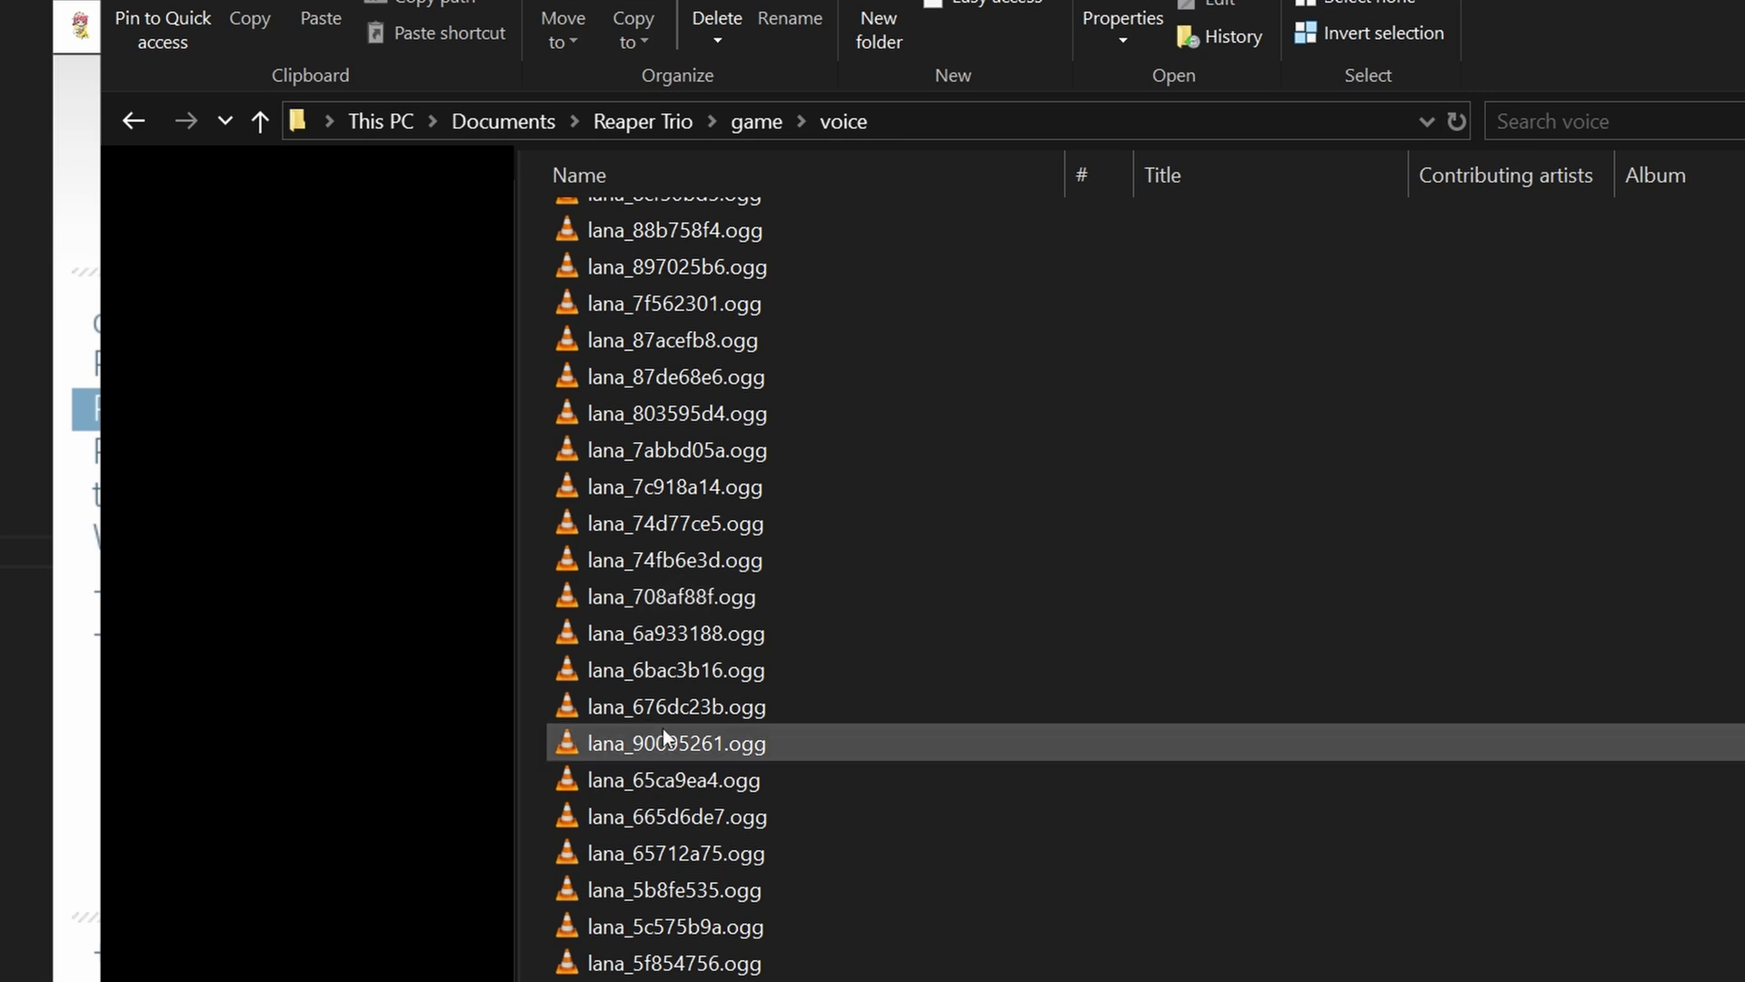
# - Inspect the name of lana_90095261.ogg, leaving it unchanged
pyautogui.click(684, 753)
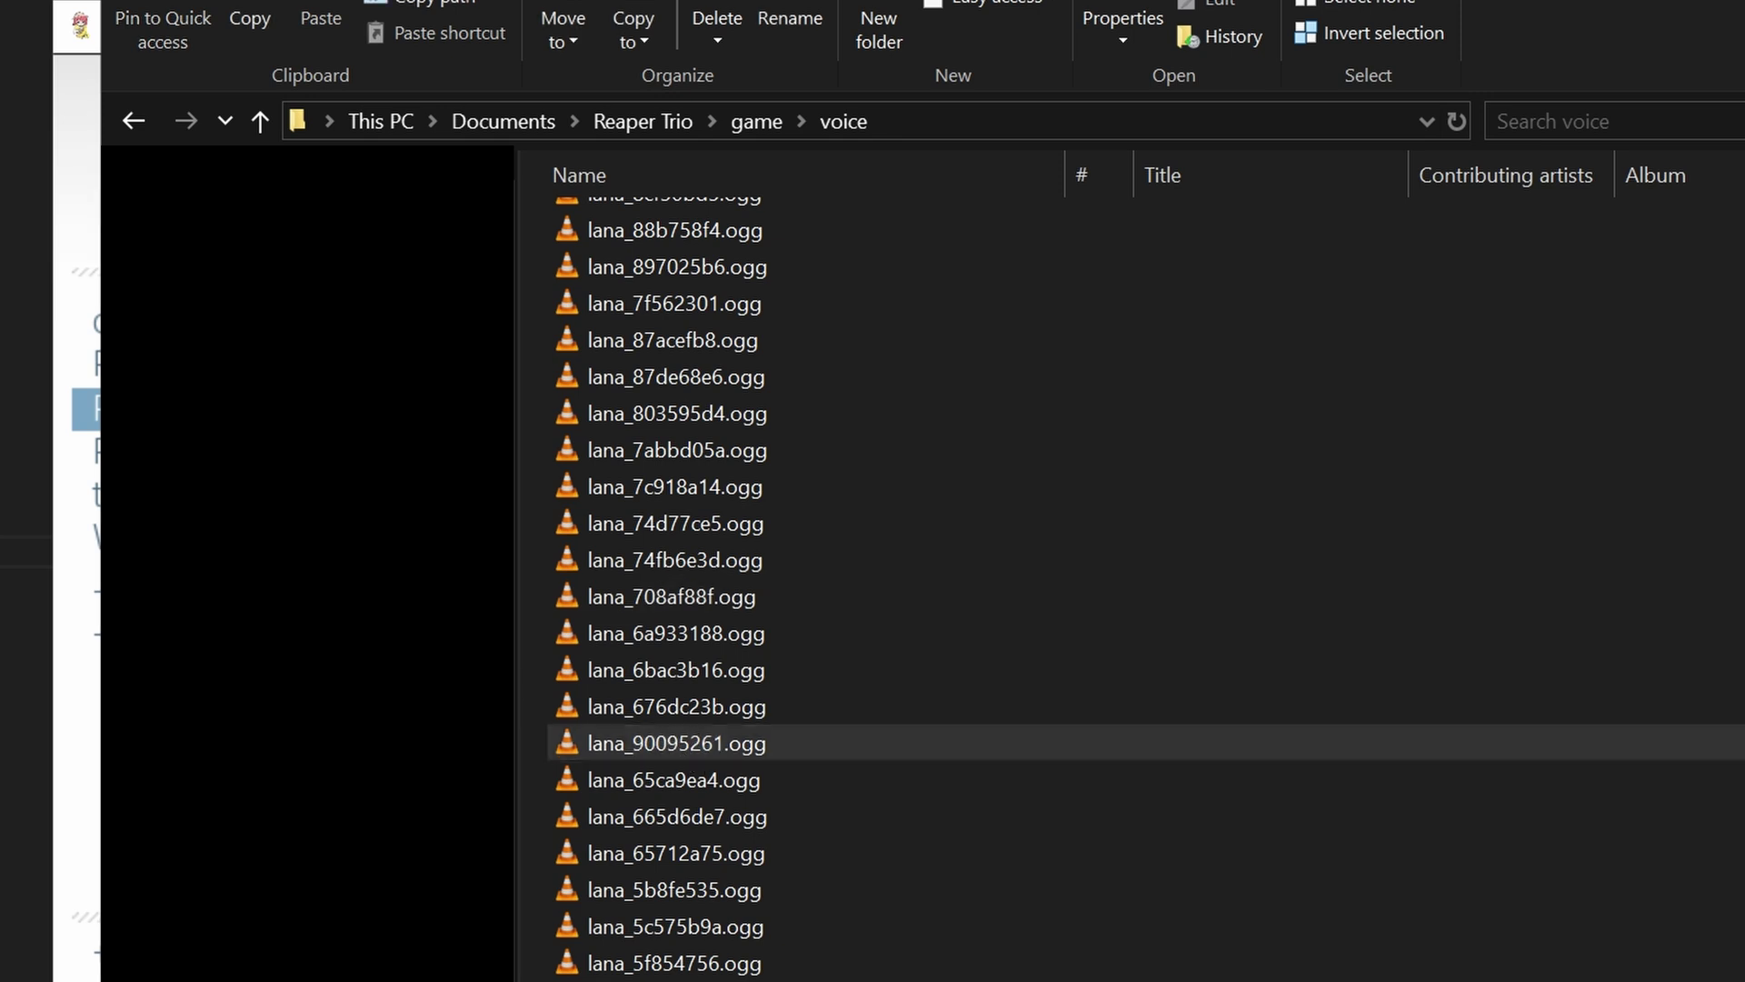
pyautogui.press('F2')
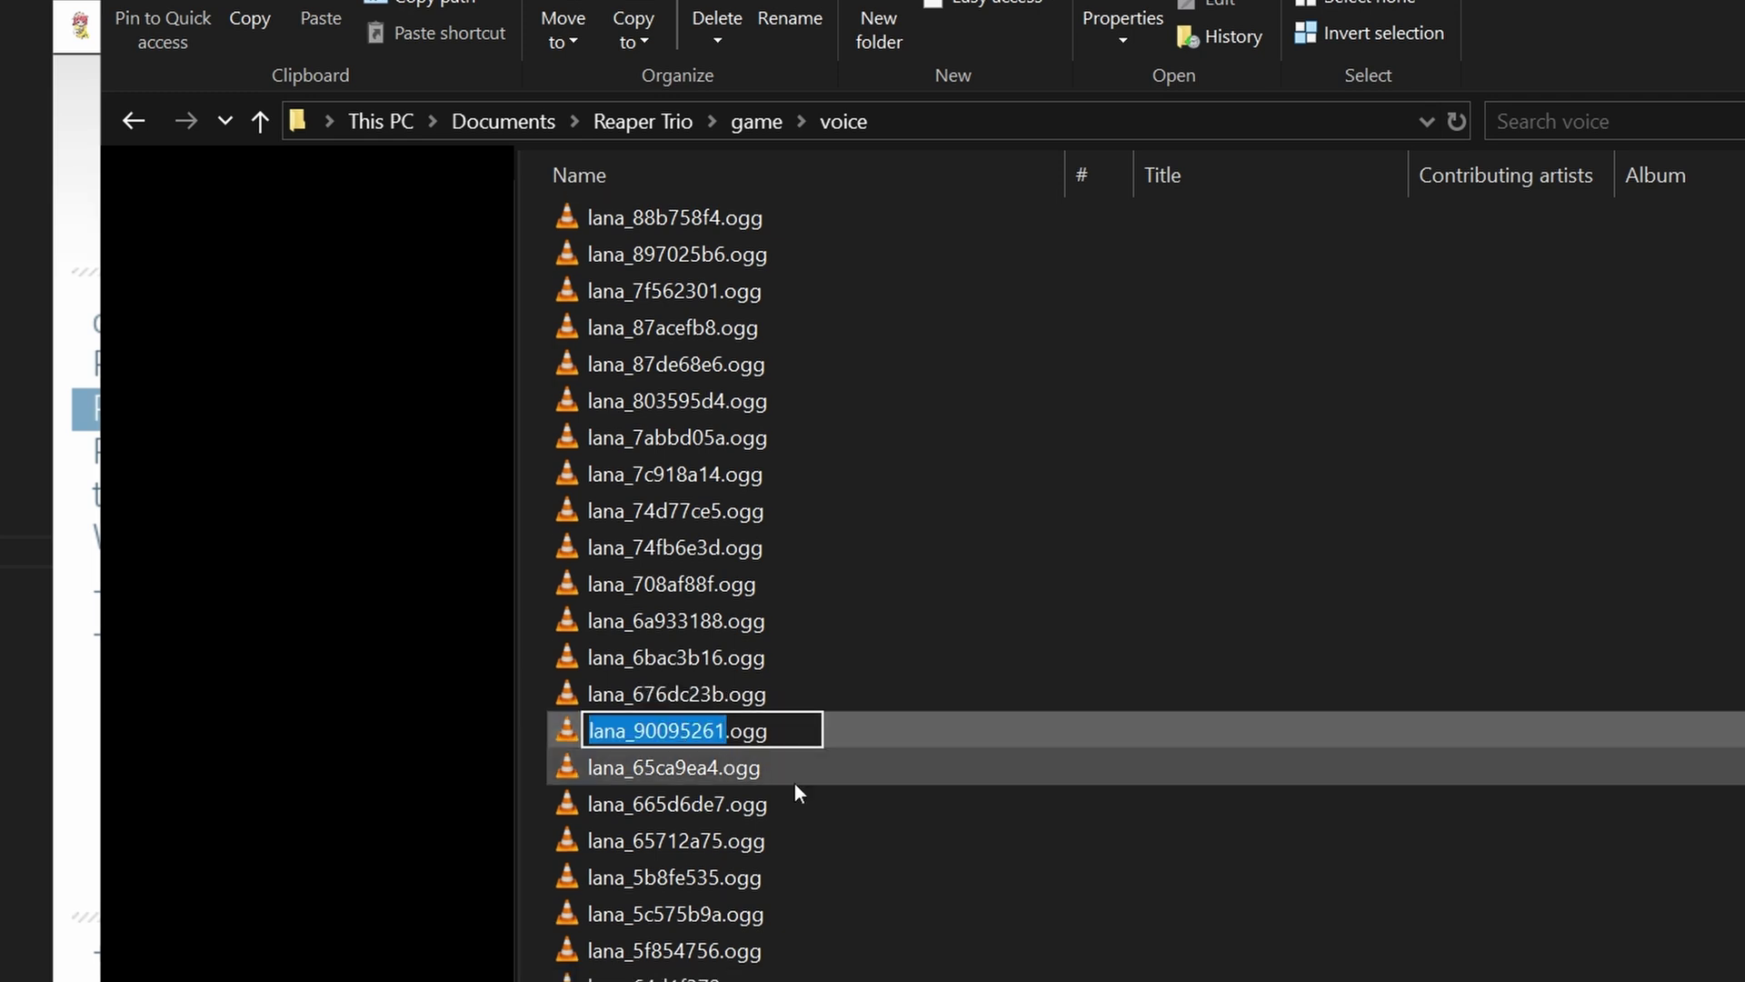
pyautogui.click(814, 804)
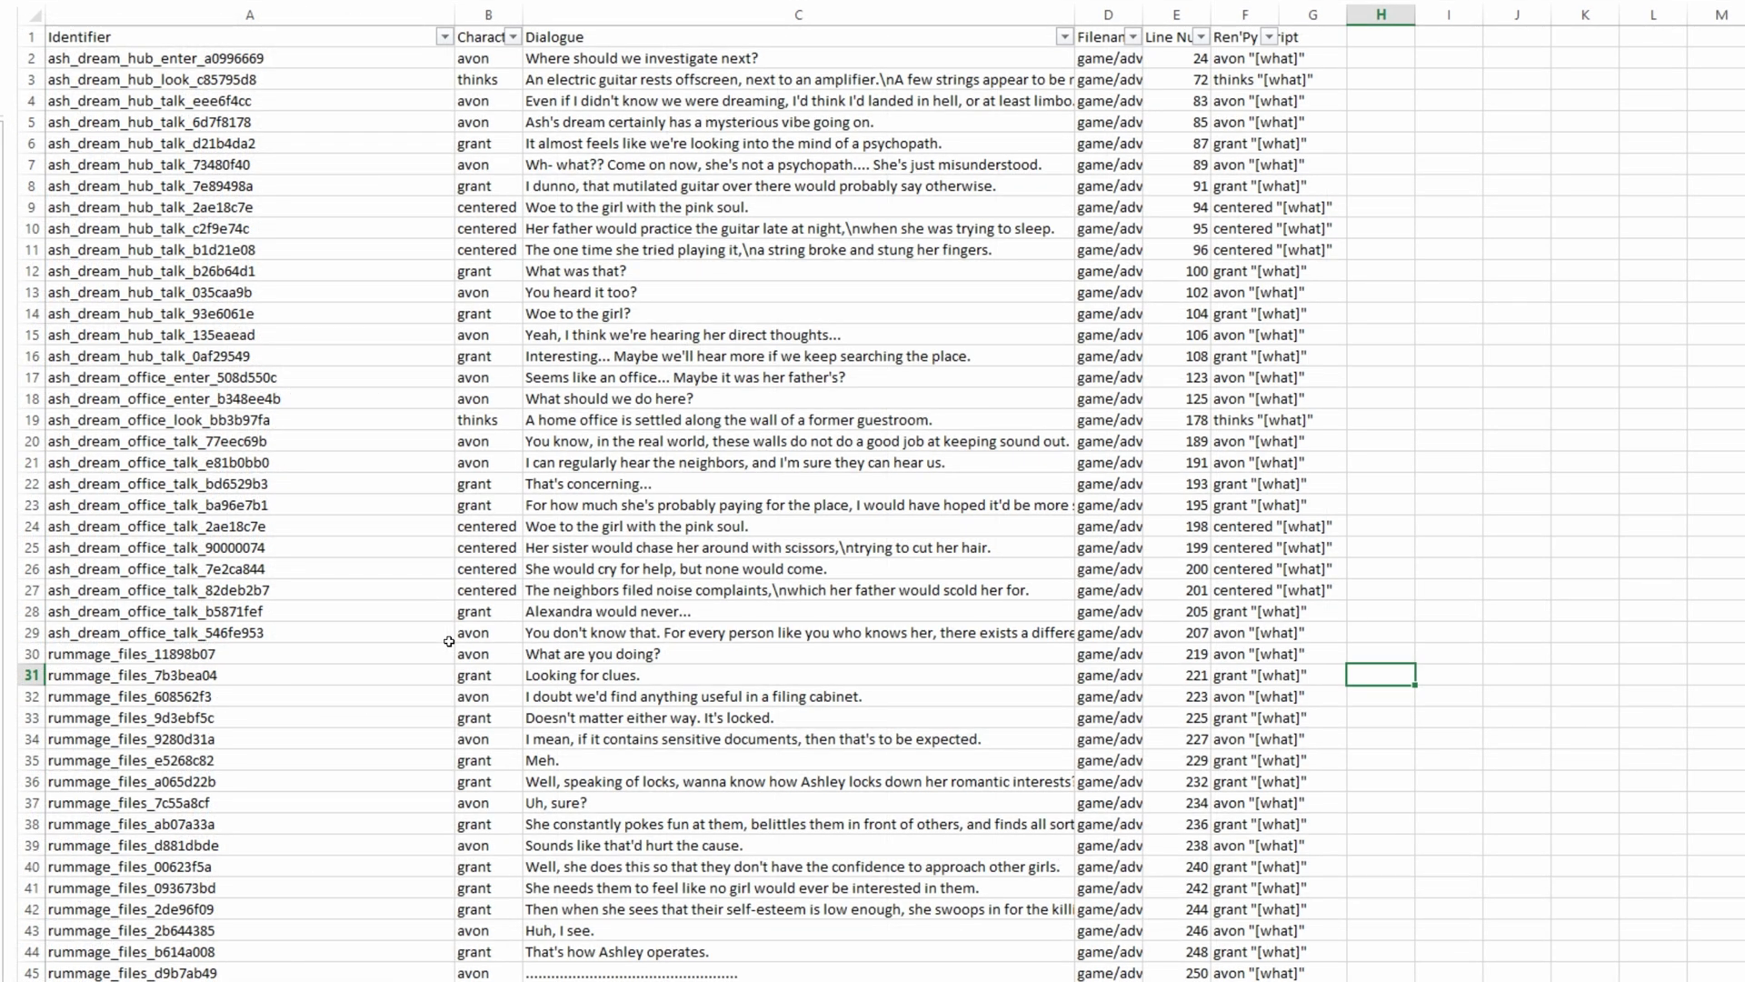
# - Select the lana_90095261 identifier in Excel and view its dialogue line
pyautogui.click(392, 655)
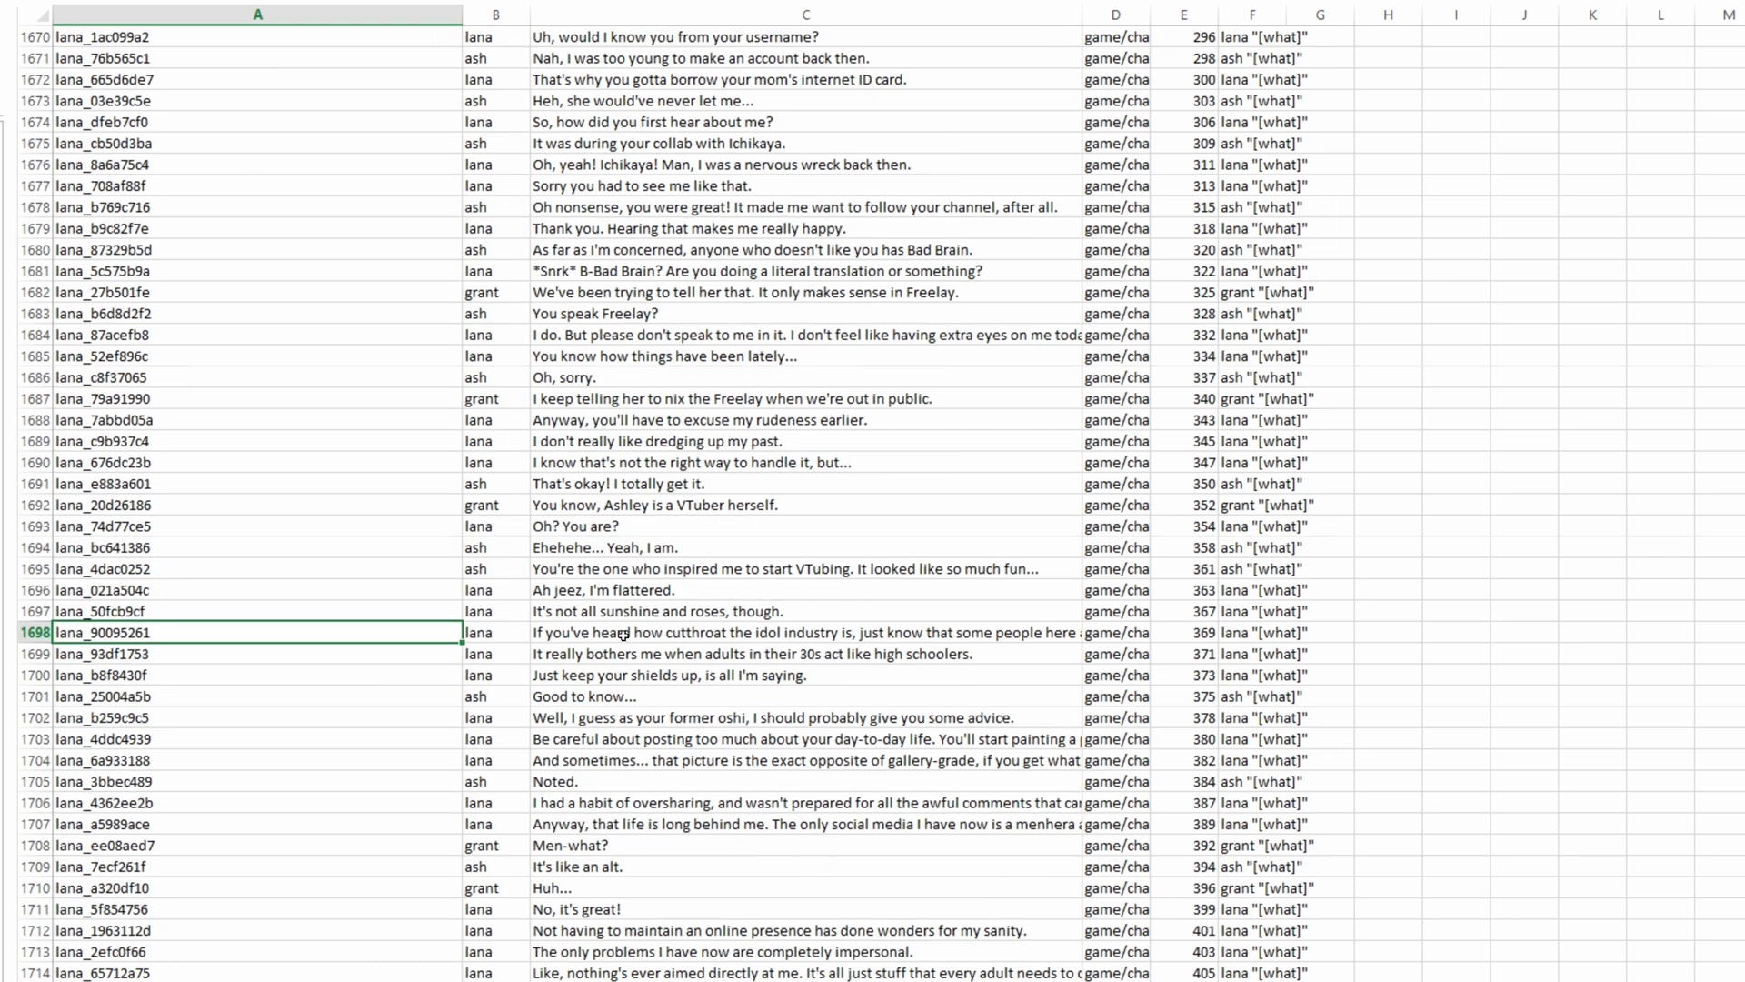
pyautogui.click(623, 633)
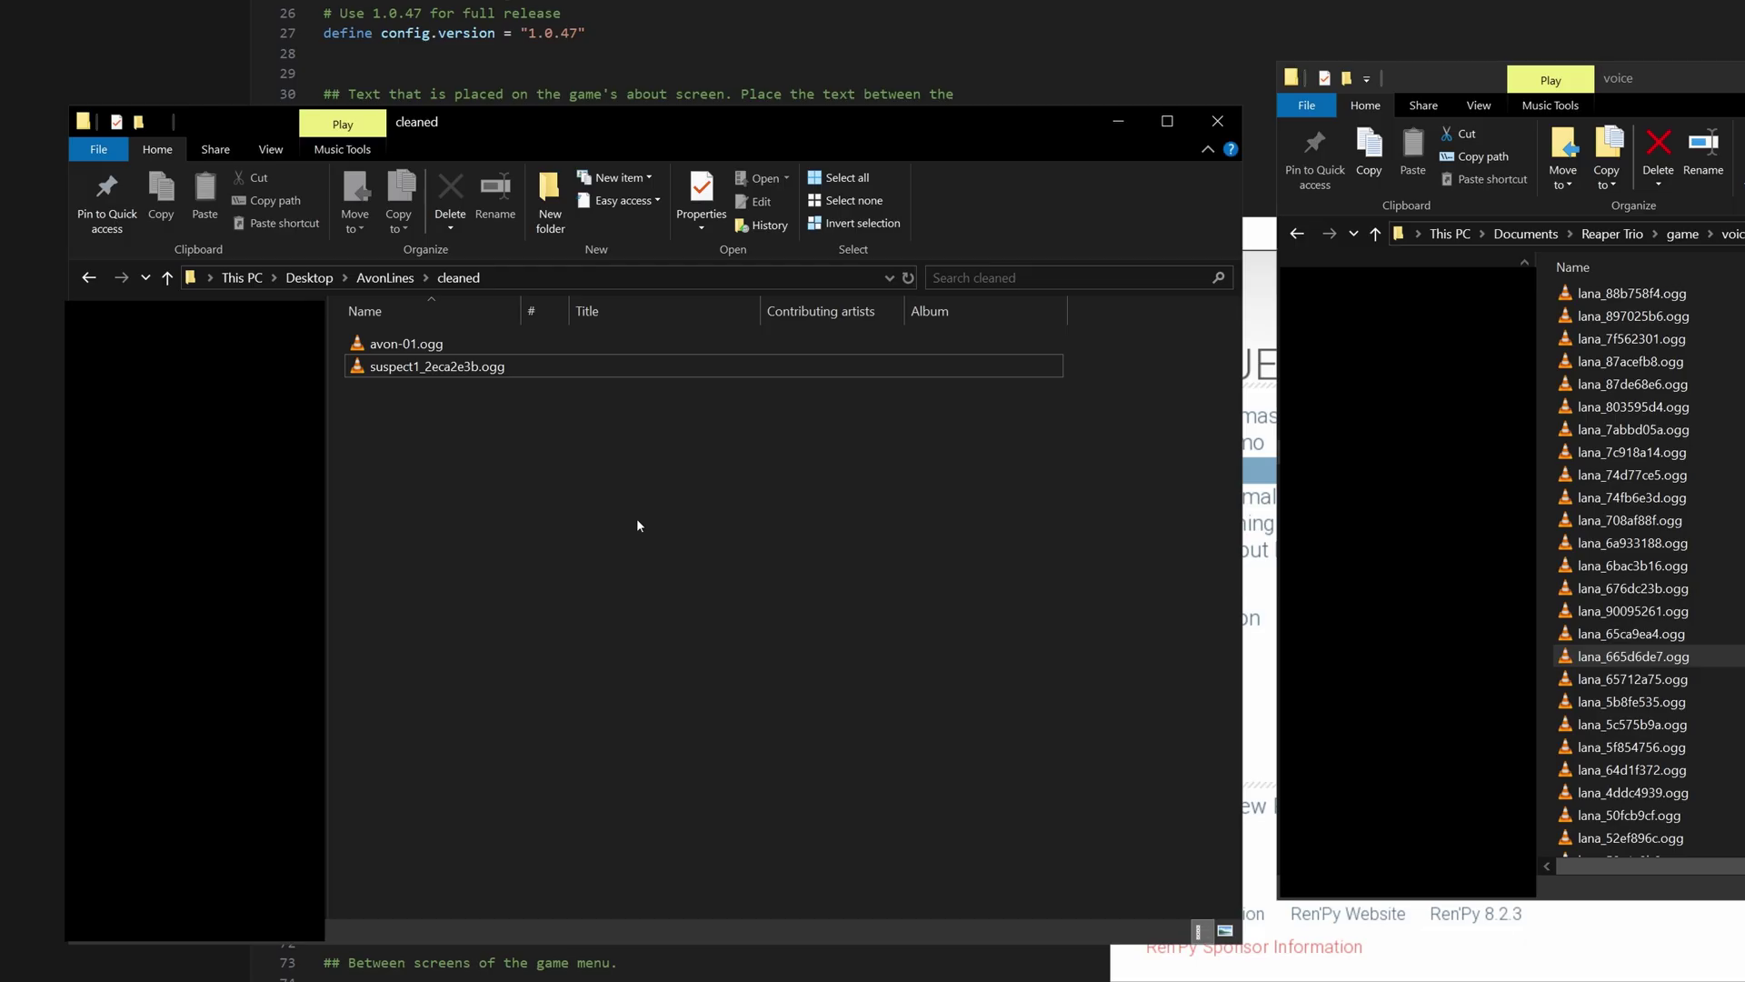
# - Drag suspect1_2eca2e3b.ogg toward the voice folder, then review config.auto_voice and config.has_voice in VS Code
pyautogui.moveTo(445, 368); pyautogui.dragTo(1733, 434)
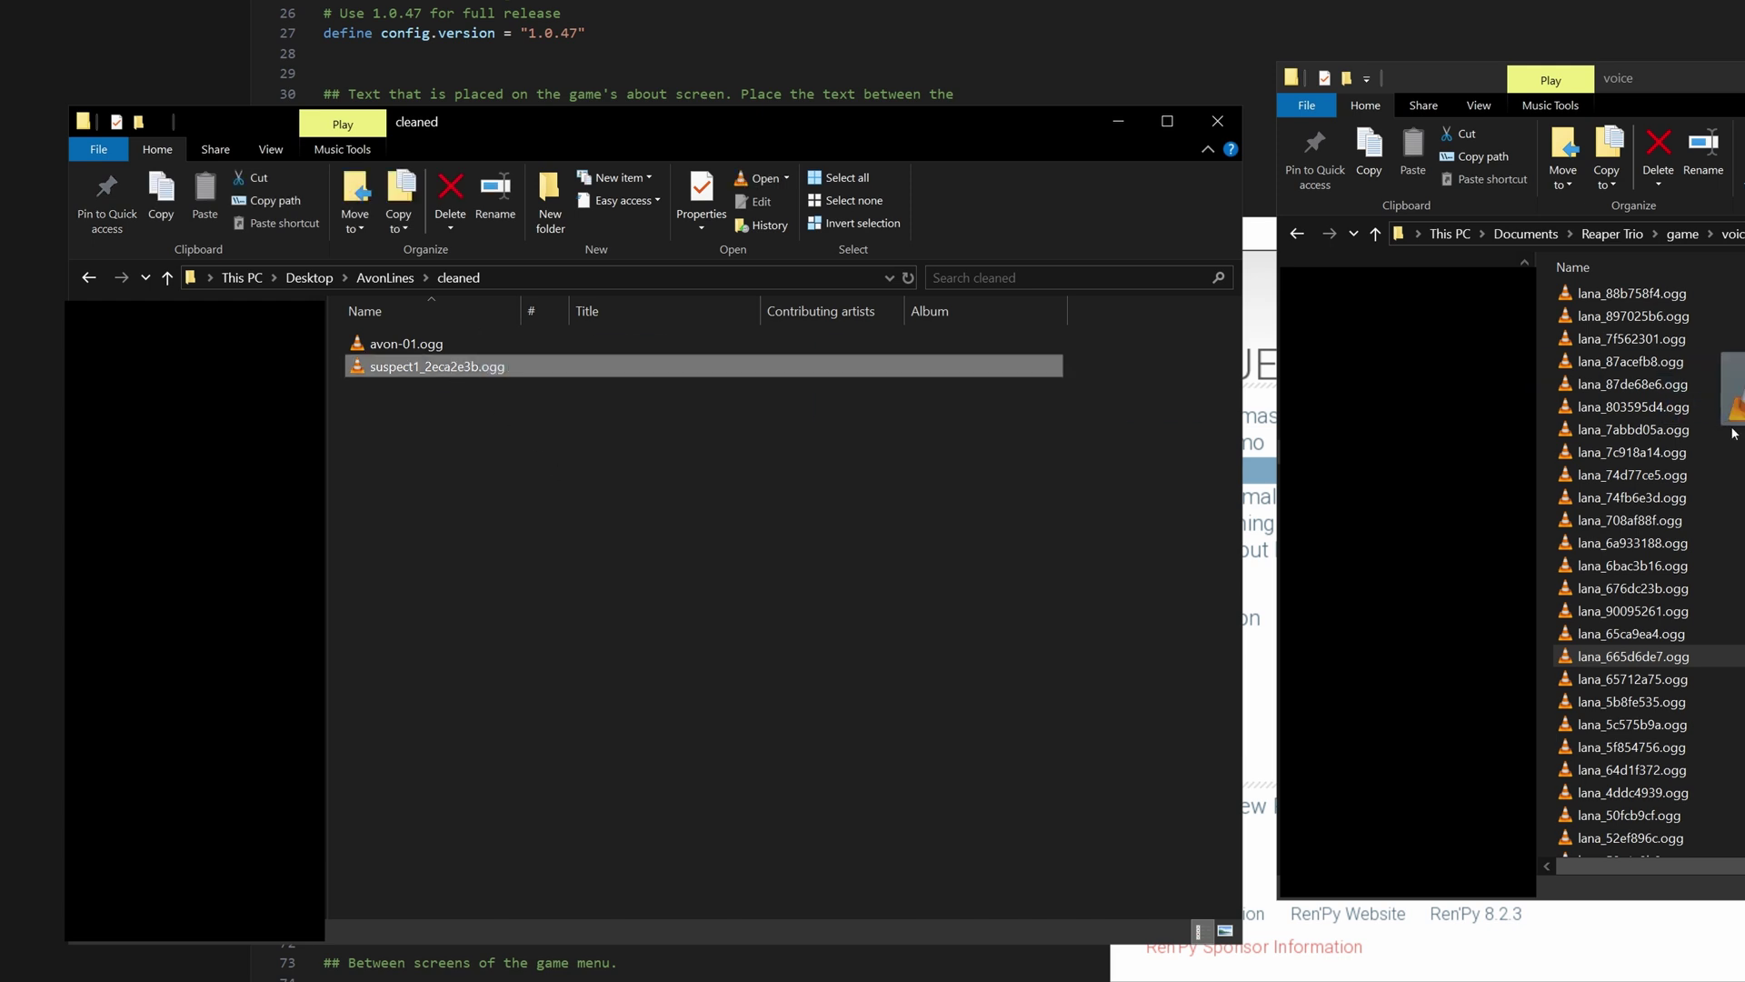
pyautogui.click(1231, 8)
pyautogui.moveTo(728, 542); pyautogui.dragTo(257, 545)
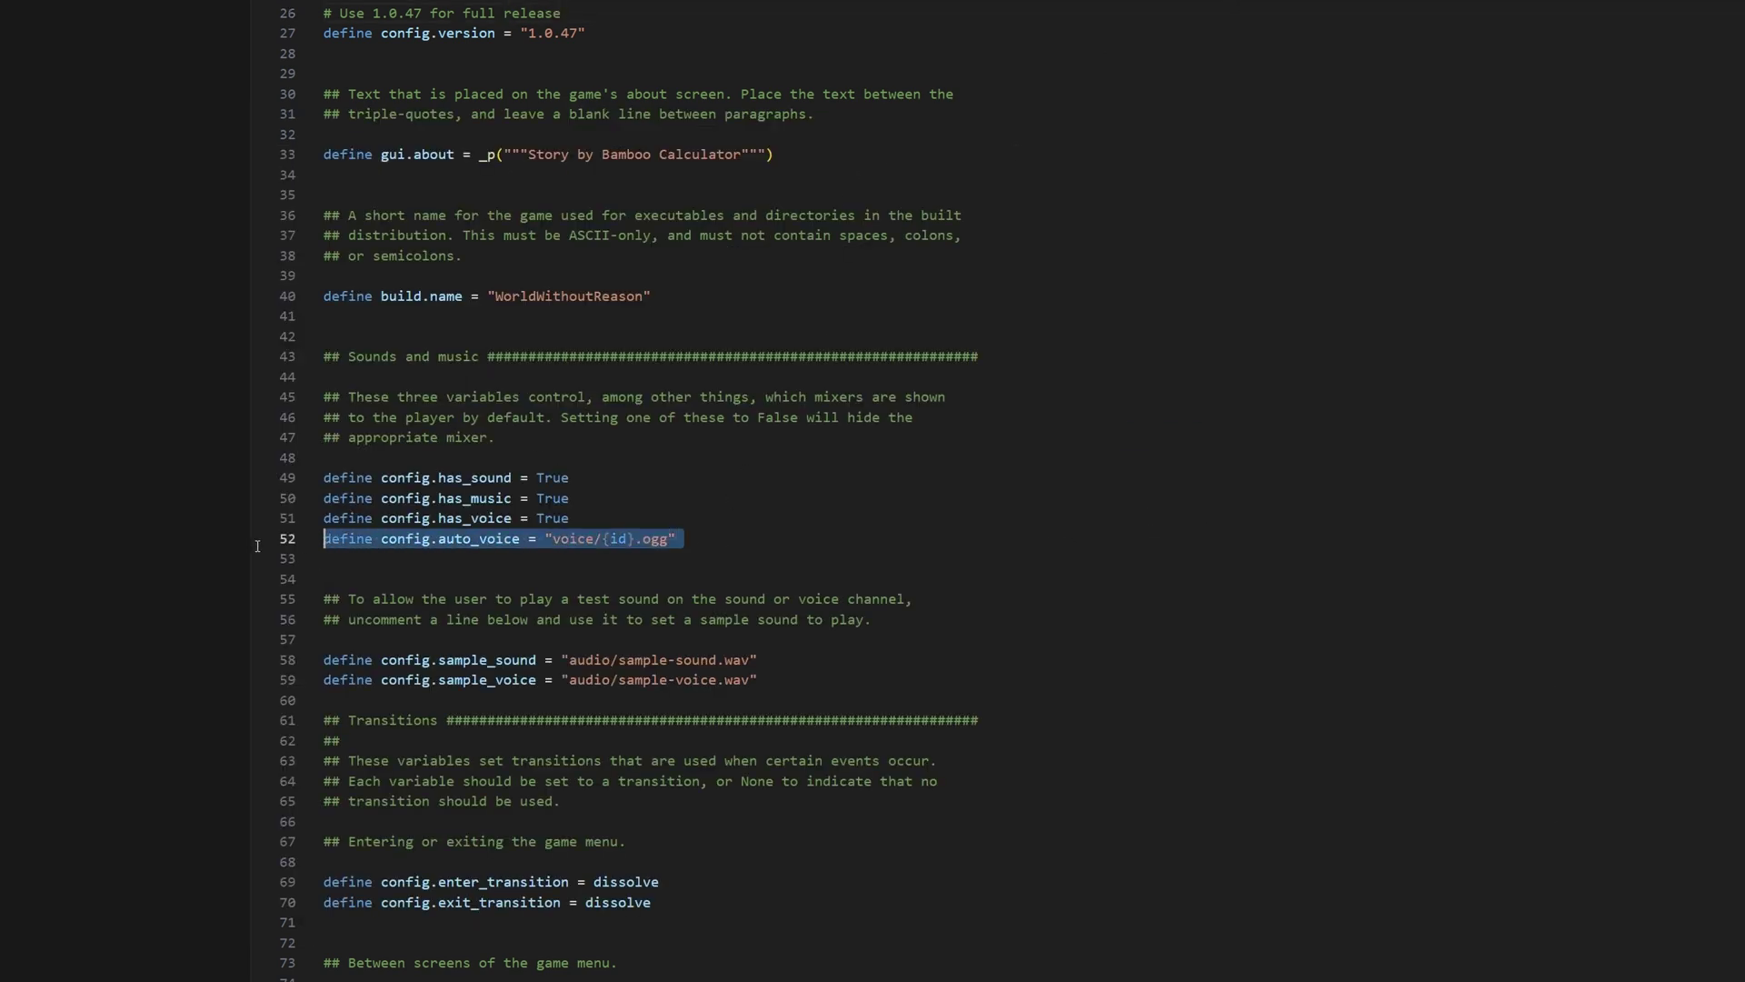
pyautogui.click(376, 578)
pyautogui.press('Up')
pyautogui.press('Up')
pyautogui.press('Up')
pyautogui.press('End')
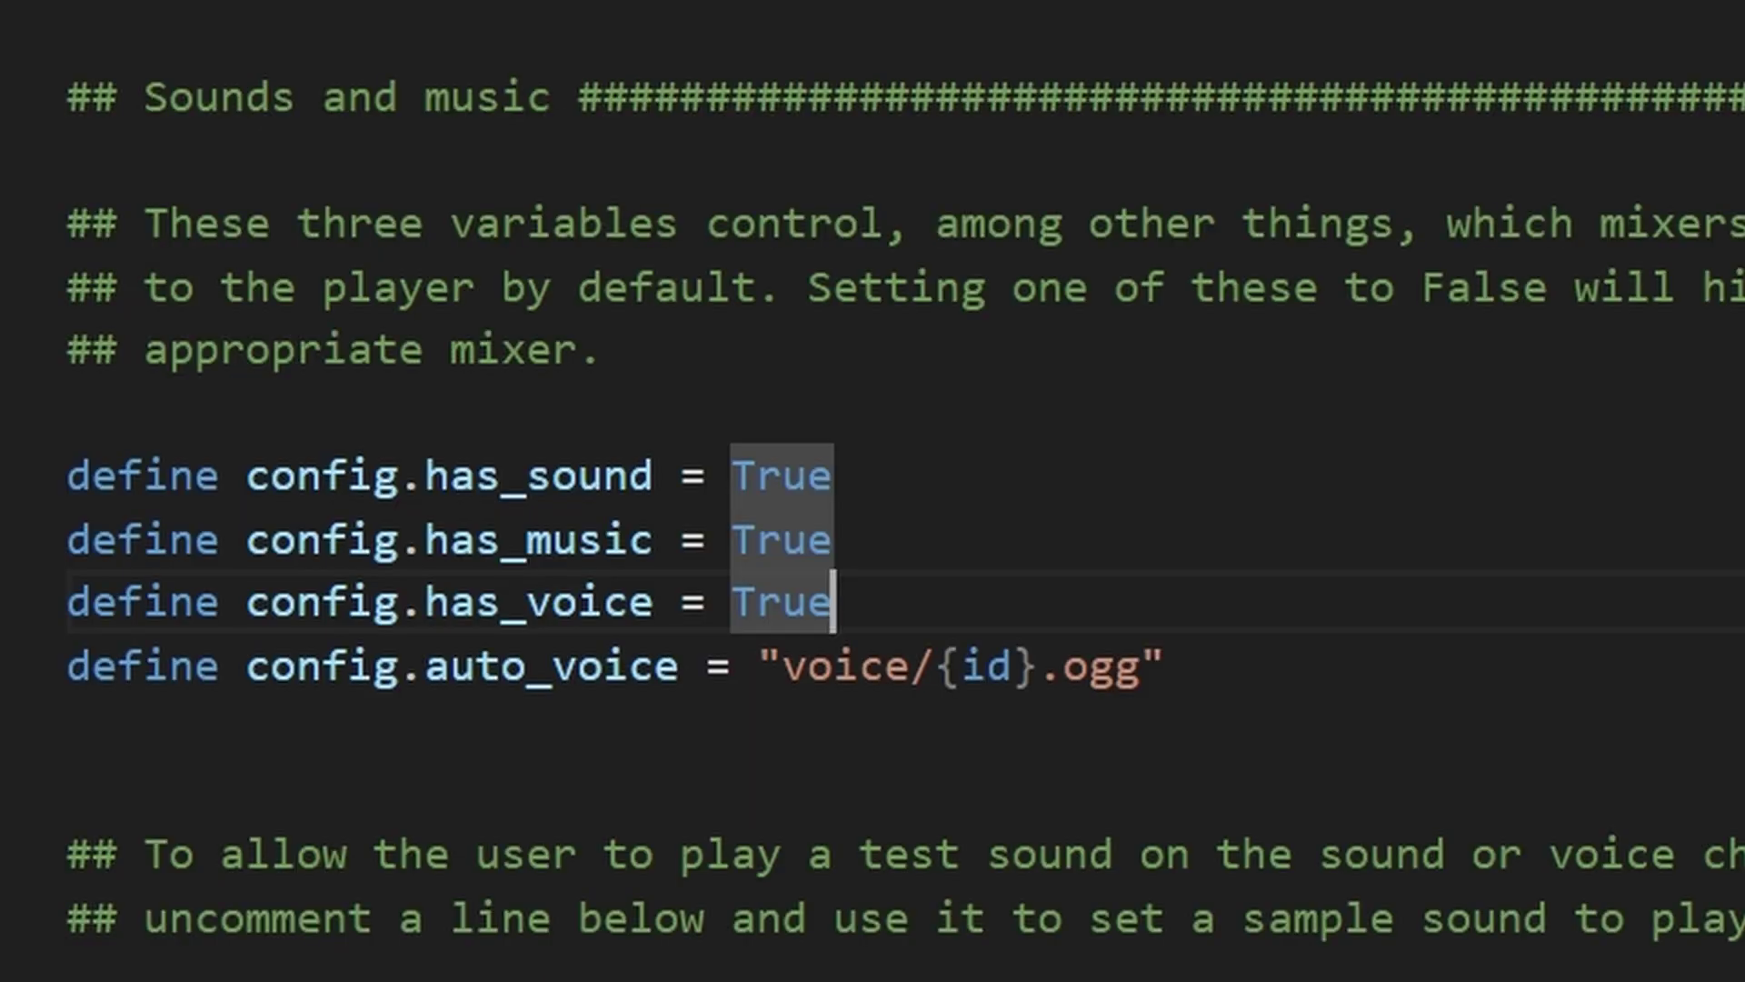